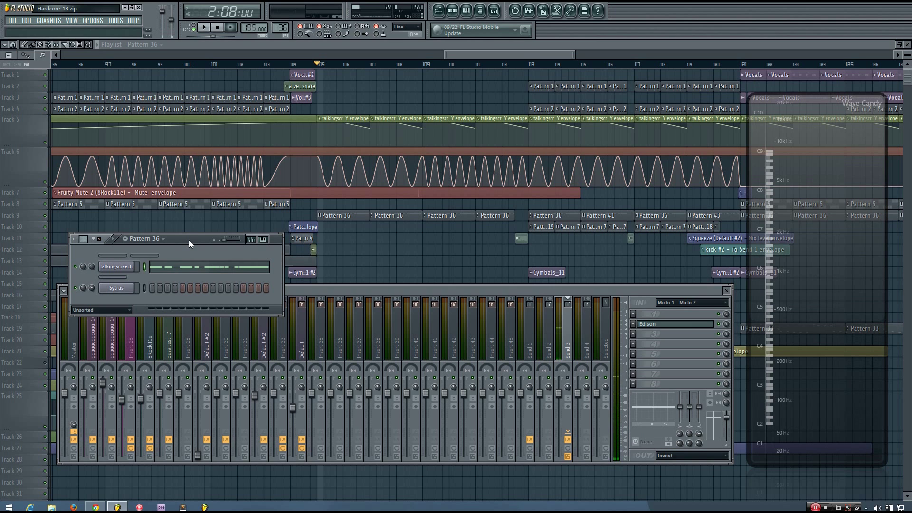
Play and stop the song to hear the screech, then open Pattern 36's Sytrus synth
key(space)
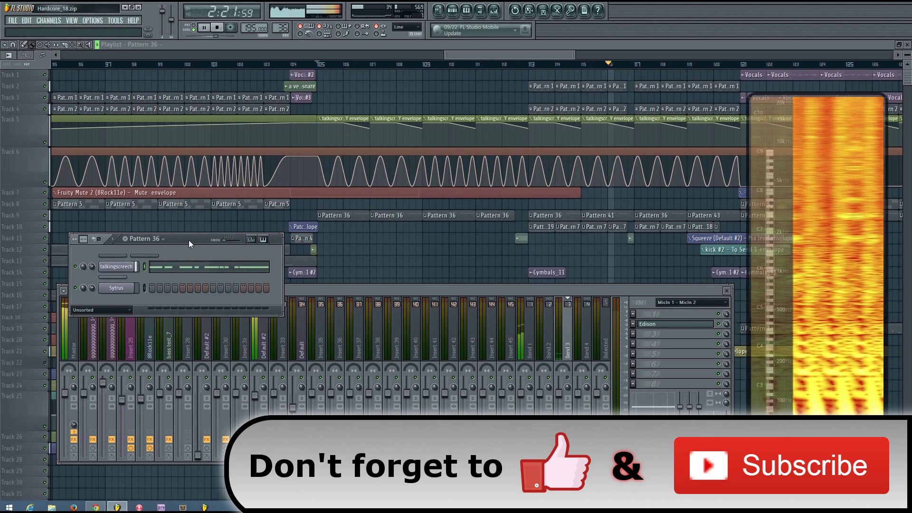
key(space)
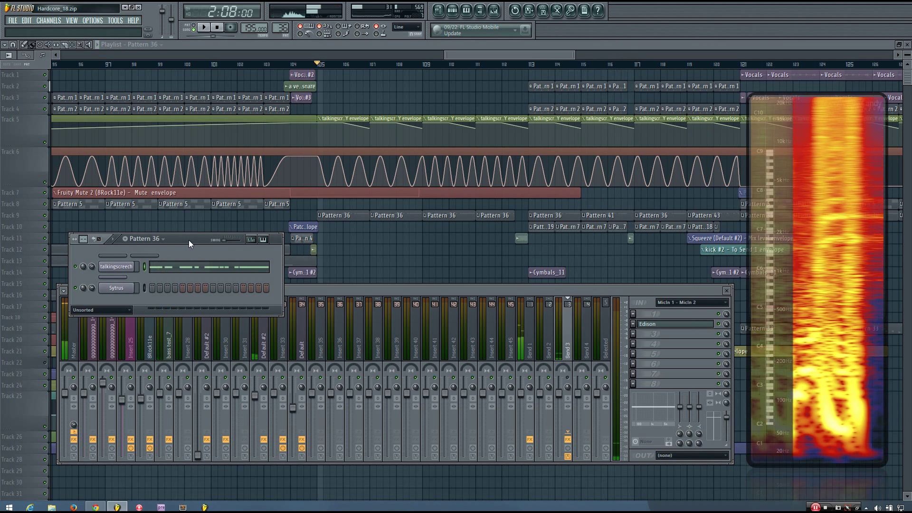
drag(189, 240, 243, 188)
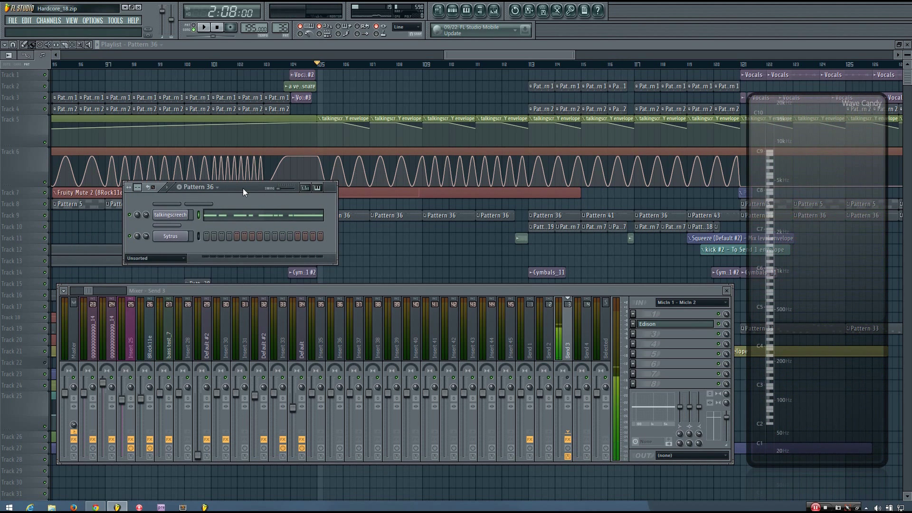
drag(243, 188, 252, 167)
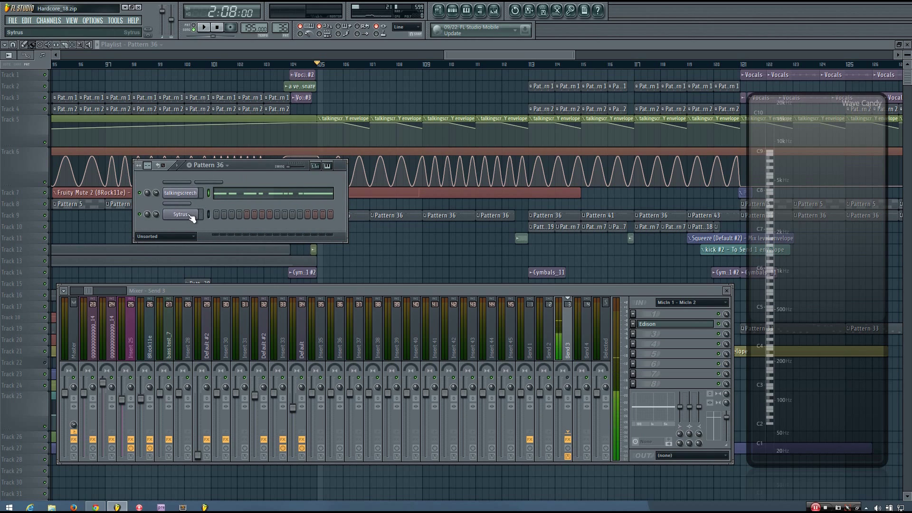
drag(252, 168, 250, 167)
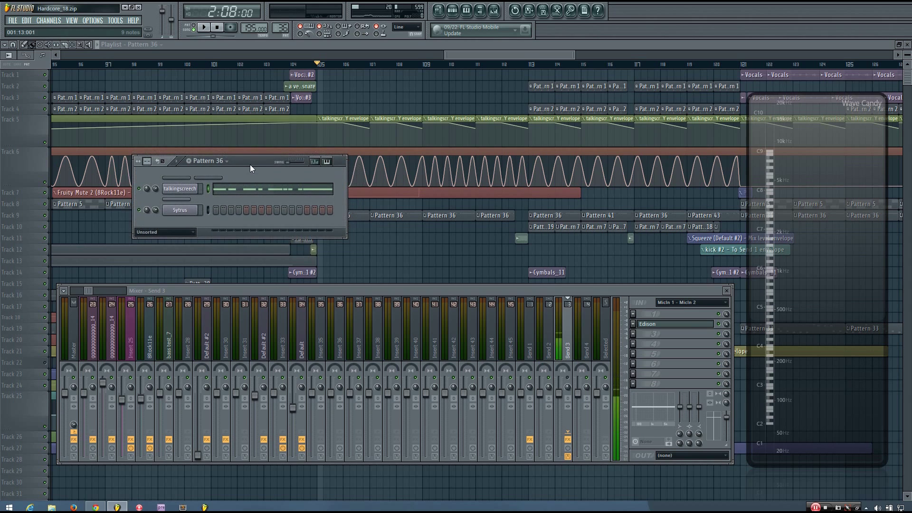
click(189, 212)
Close Channel settings and load the Default Sytrus preset in place of Rich string ensemble
drag(205, 167, 448, 215)
click(218, 149)
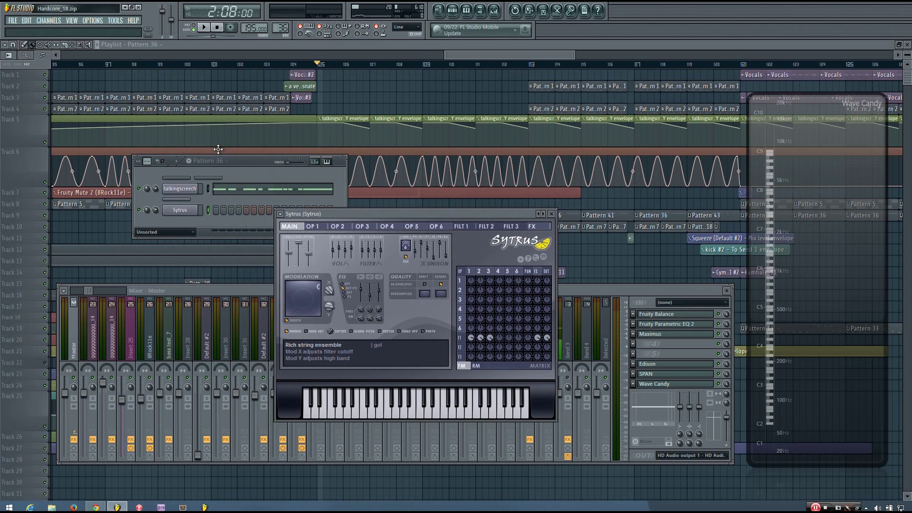
drag(257, 160, 220, 126)
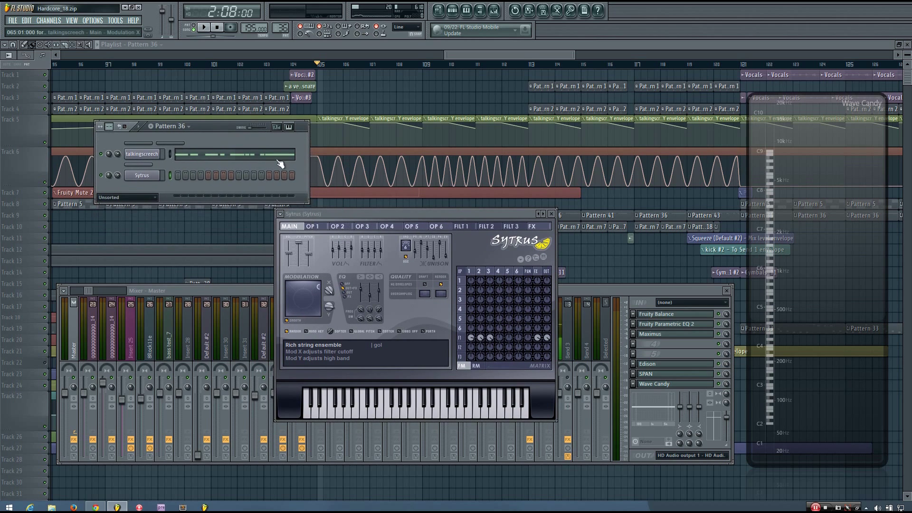
drag(371, 214, 333, 176)
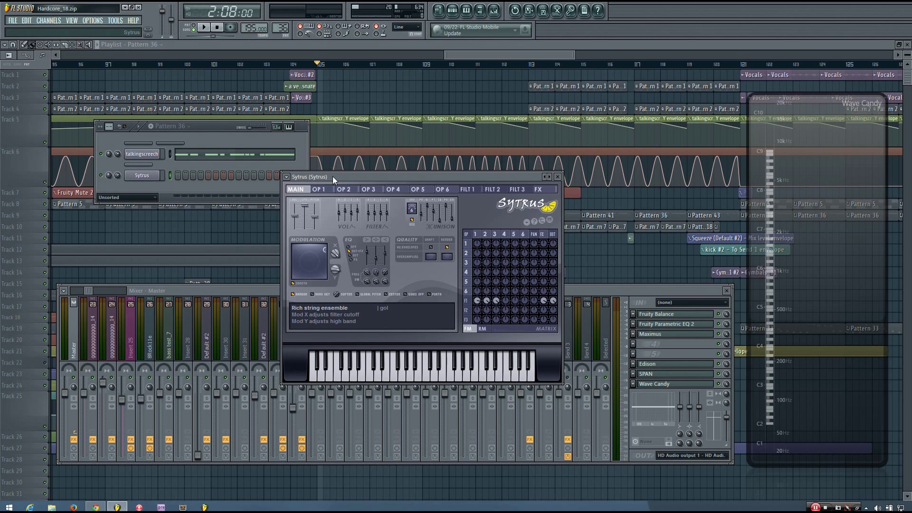
drag(333, 176, 343, 173)
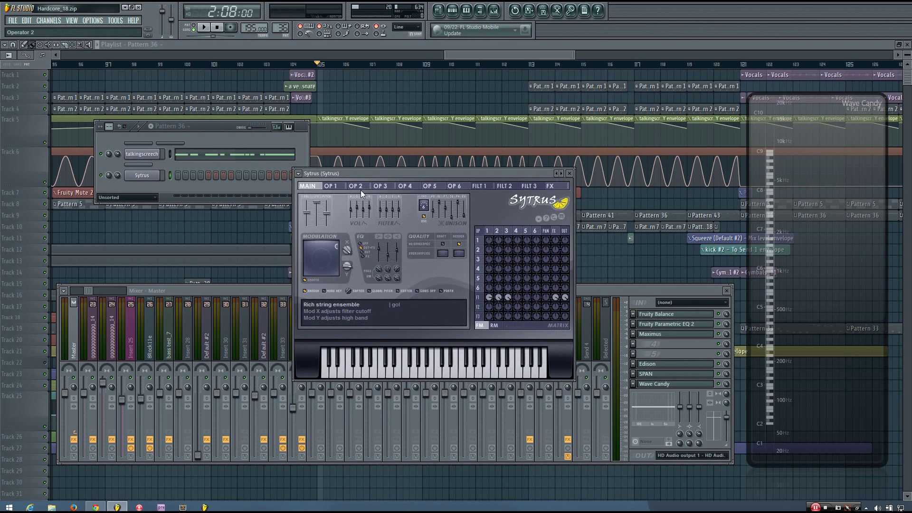
drag(347, 174, 363, 144)
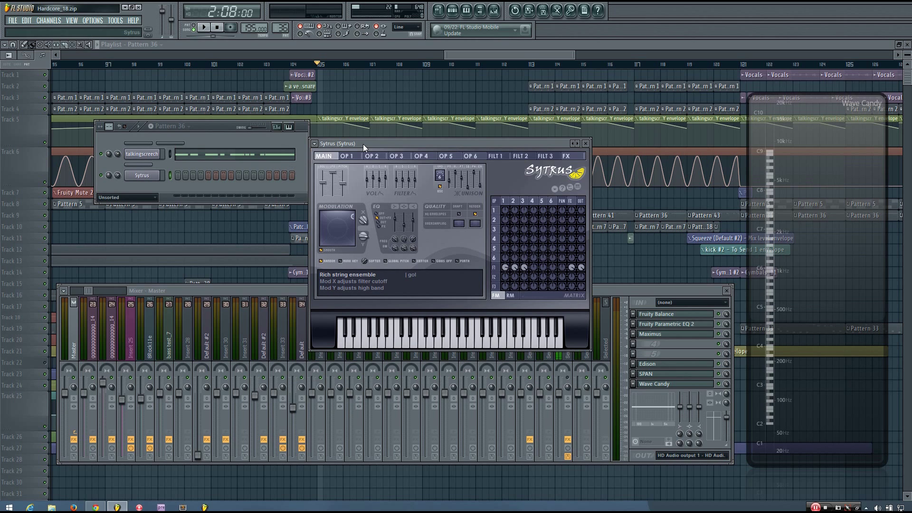
click(314, 144)
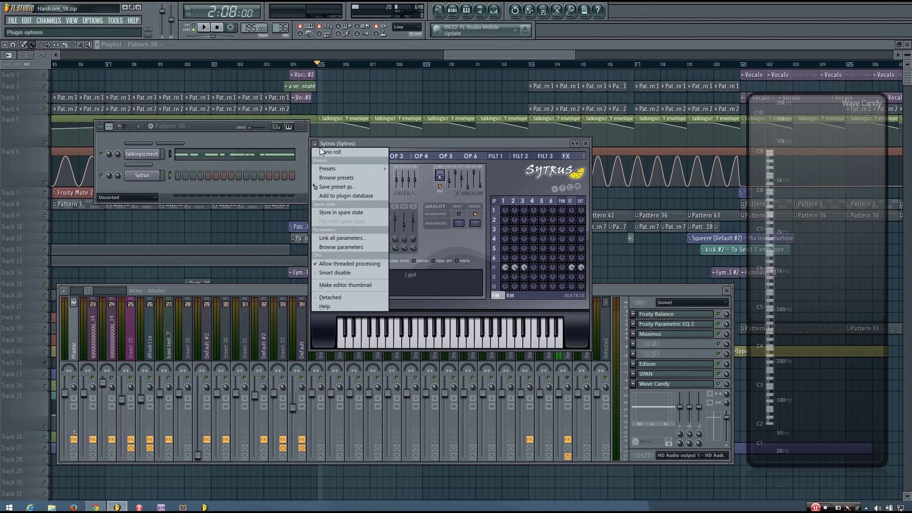
mouse_move(336, 167)
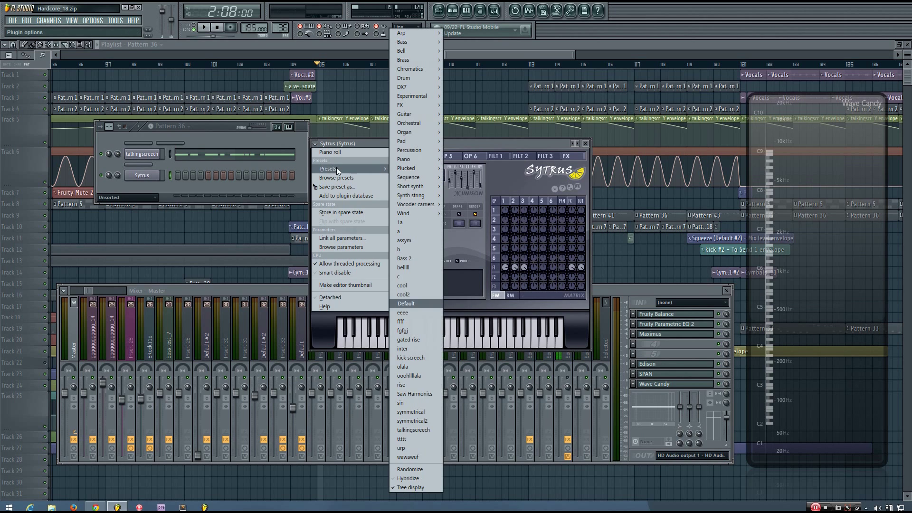
click(409, 304)
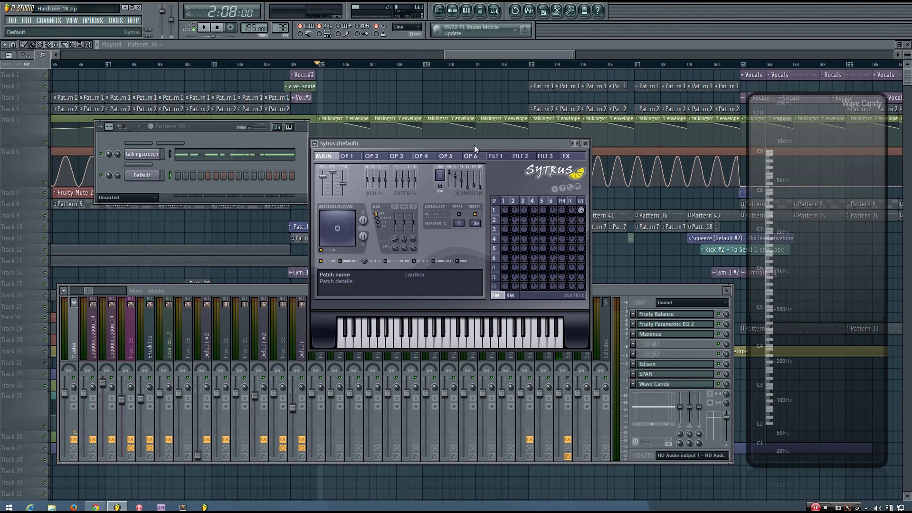
Play a few notes on the keyboard to hear the blank Default patch
key(z)
key(z)
key(z)
key(d)
key(b)
key(h)
key(b)
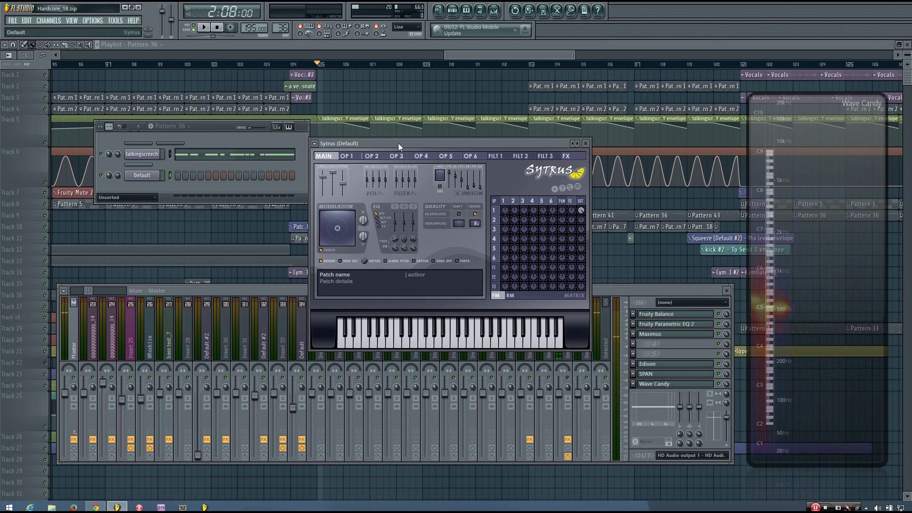
drag(398, 143, 420, 121)
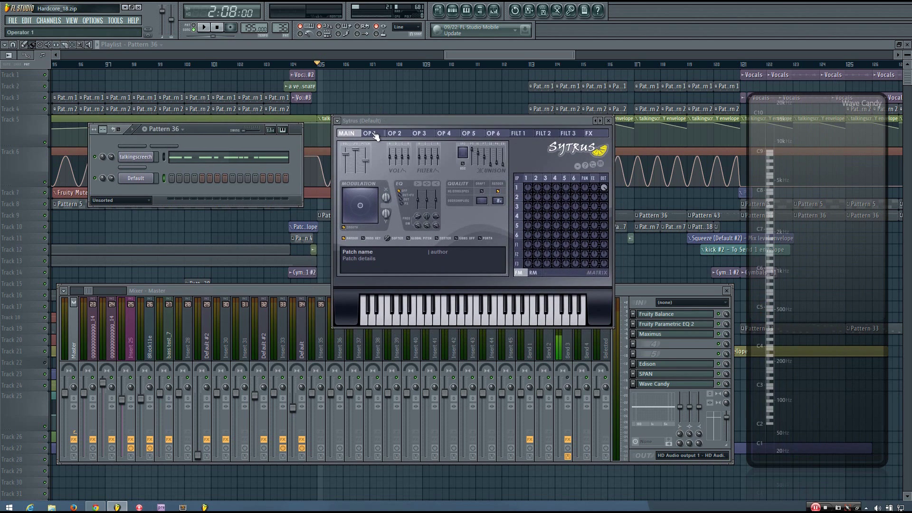
Raise operator 1's frequency ratio from 2.0000 to 8.0000 and test it with notes
click(370, 133)
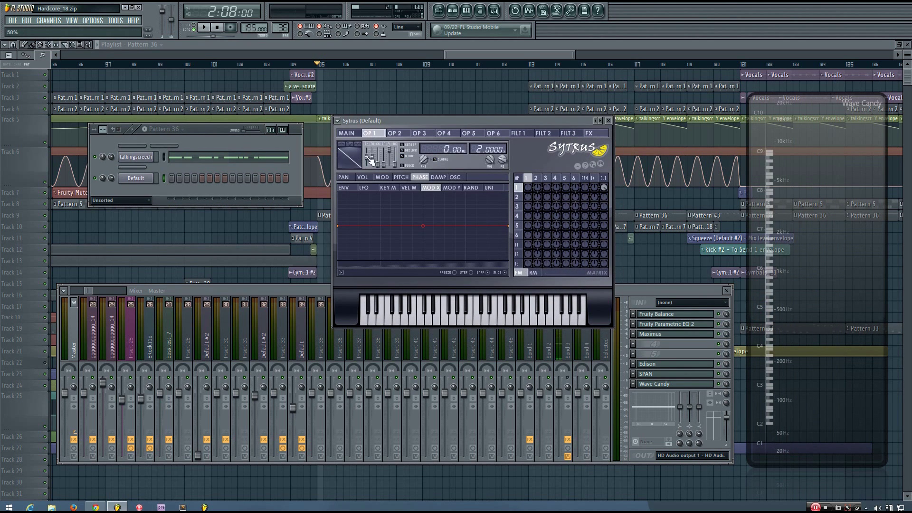
key(Up)
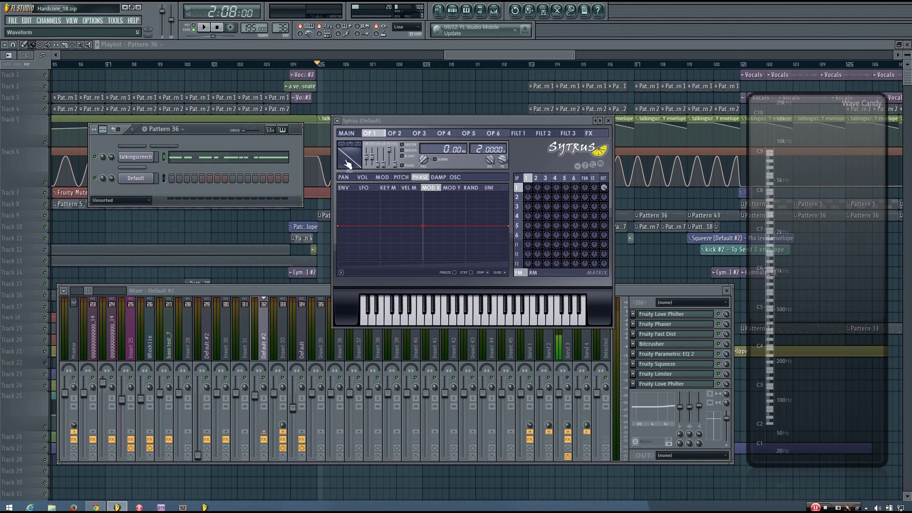
click(478, 149)
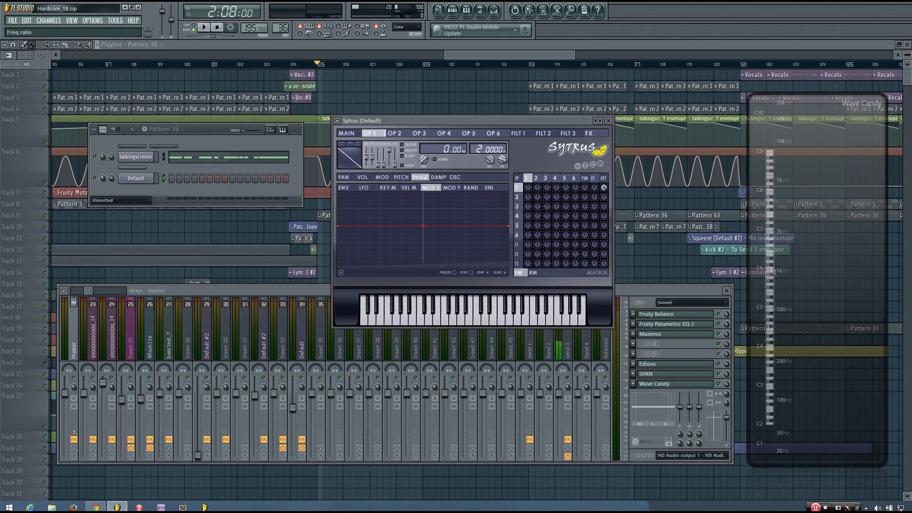
drag(478, 150, 478, 144)
key(q)
key(3)
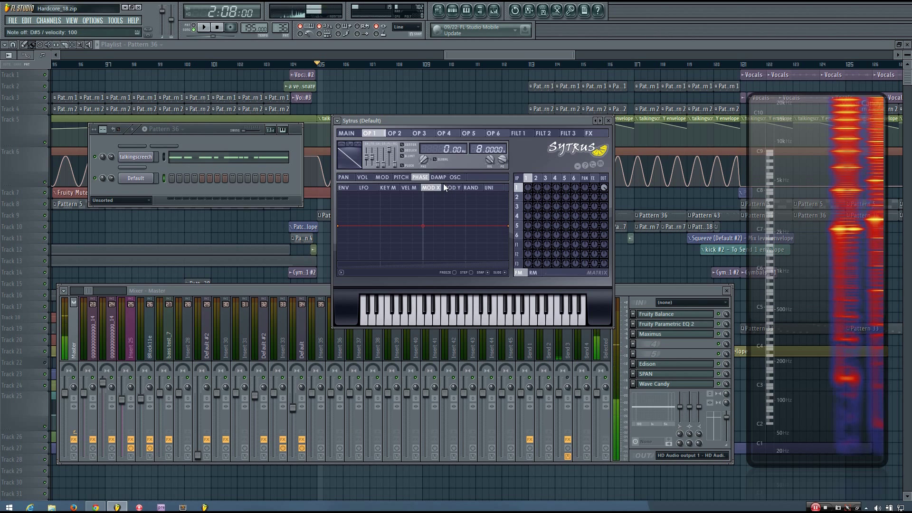
key(q)
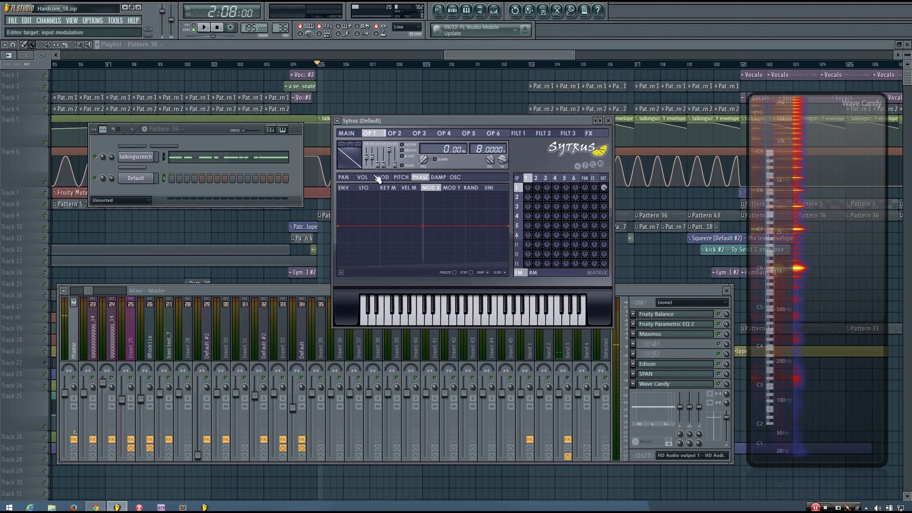
click(185, 150)
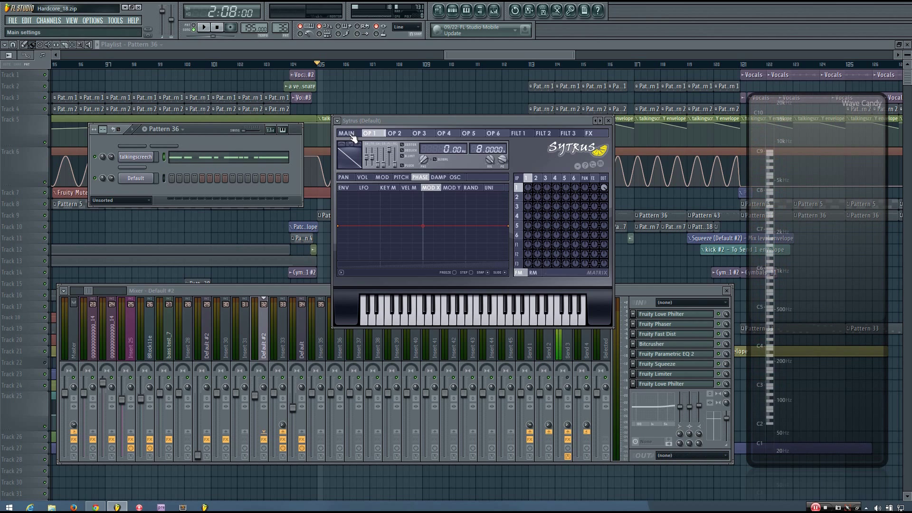
Show the Sytrus MAIN page and audition the patch with several notes
click(352, 135)
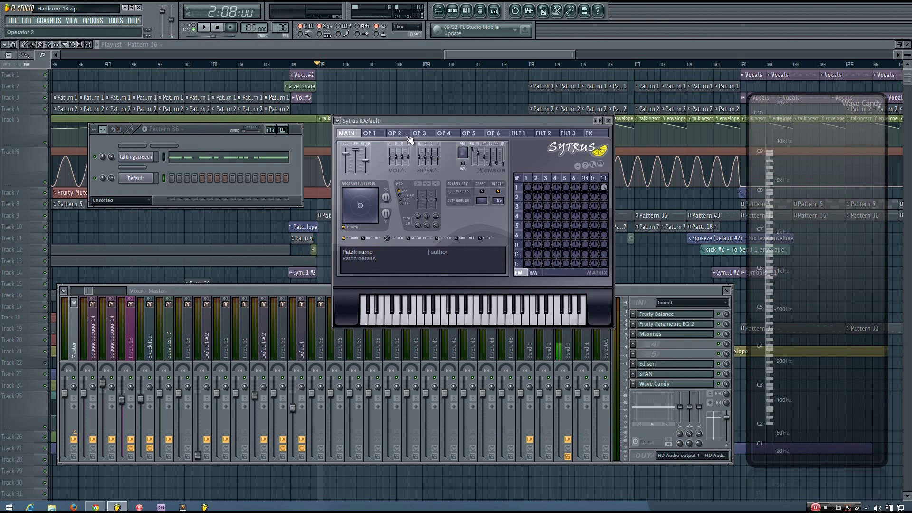
key(z)
key(d)
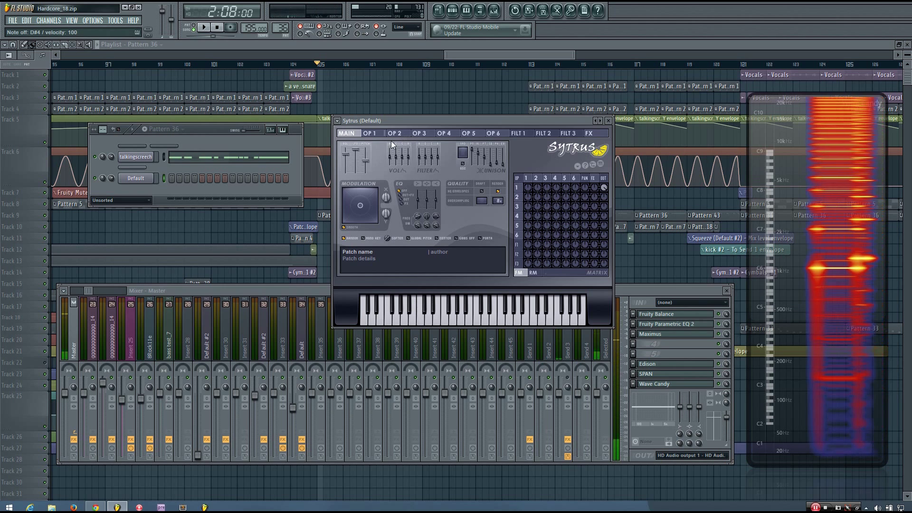
key(q)
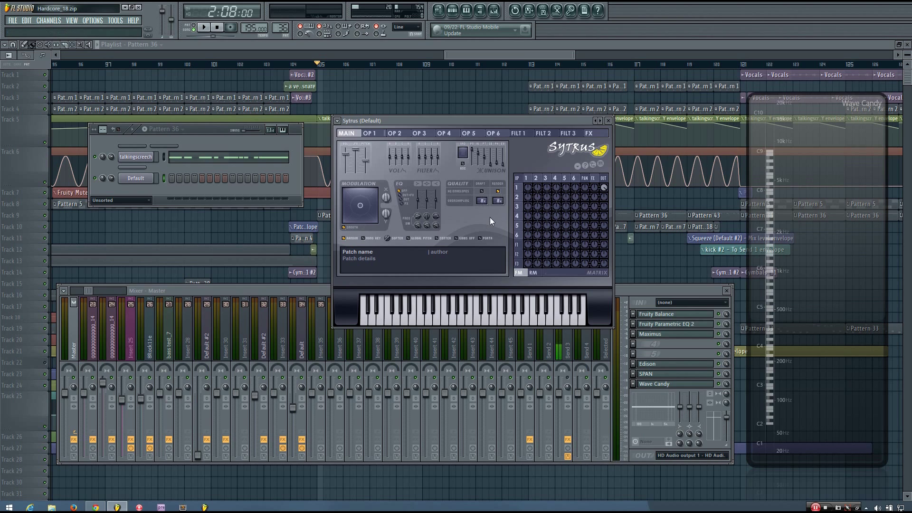
key(e)
key(t)
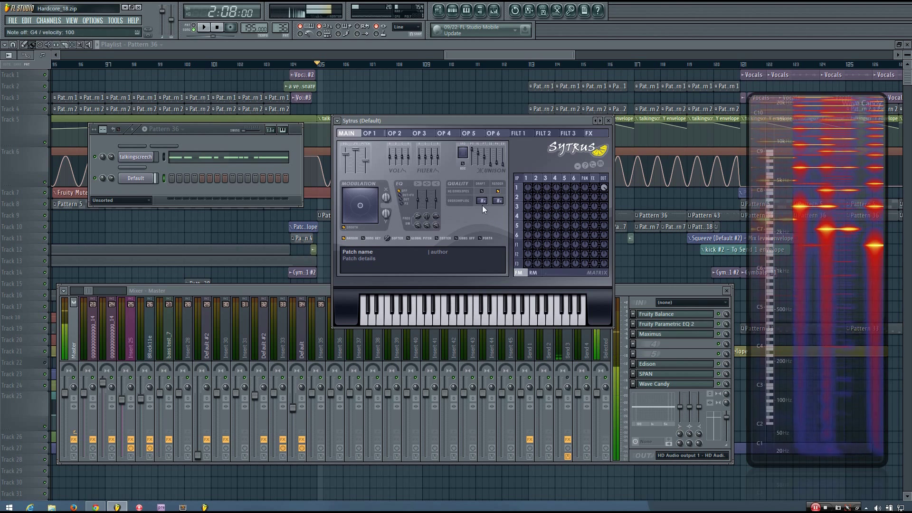
click(481, 200)
key(d)
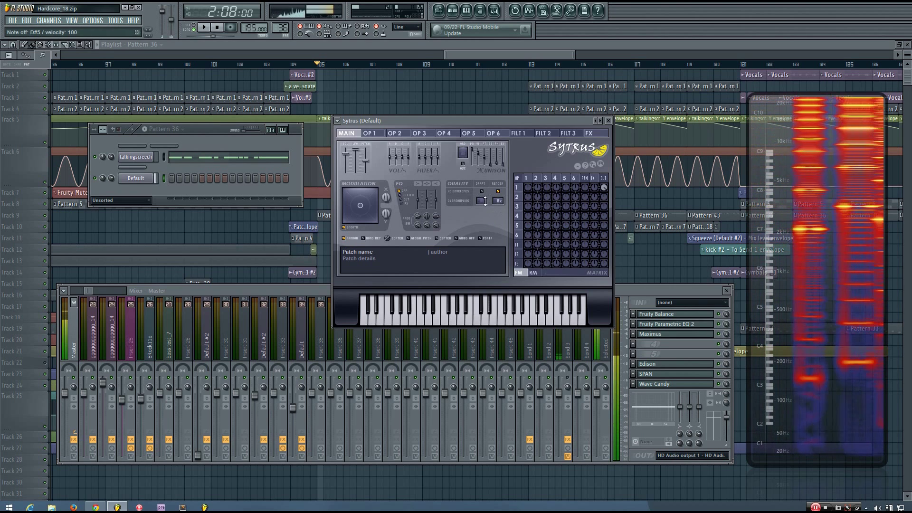
key(z)
key(b)
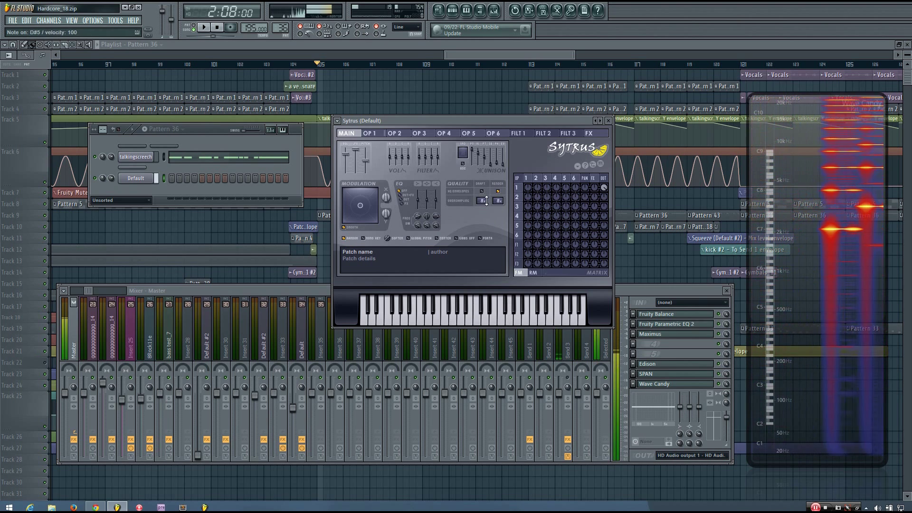
key(d)
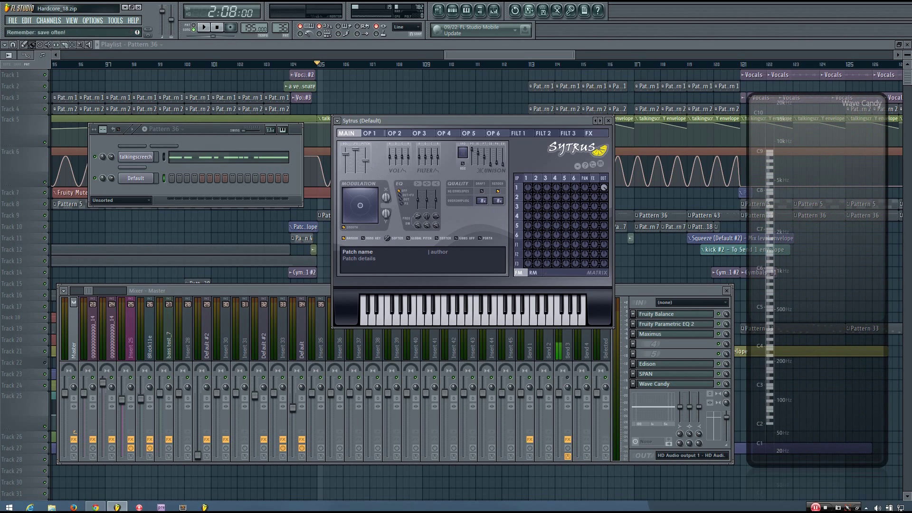
Lower the master Pitch slider to -24 semitones and test the lowered sound
drag(371, 161, 371, 174)
key(b)
key(b)
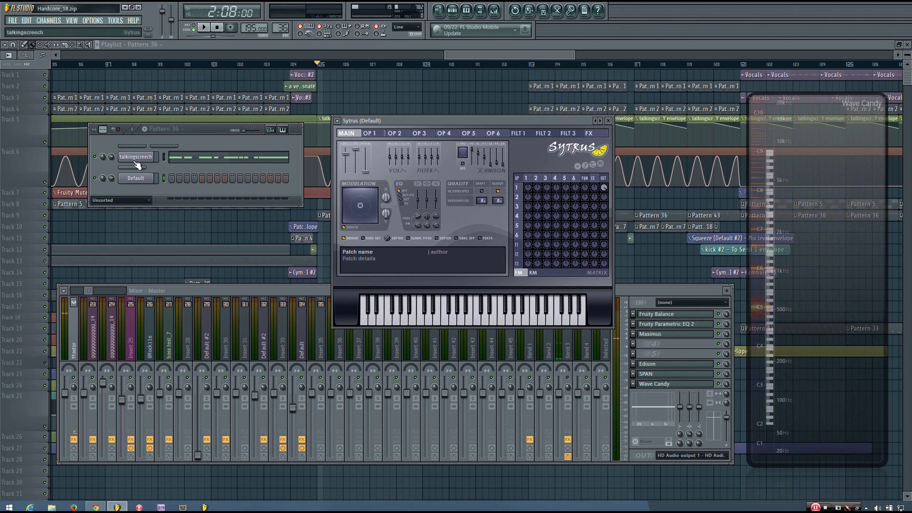
click(382, 134)
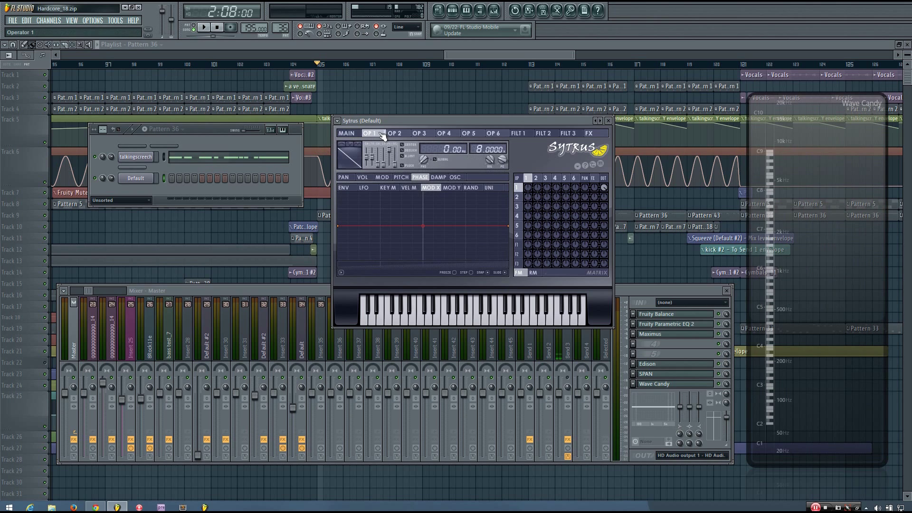
Show operator 1's pitch envelope in both the Default and talkingscreech Sytrus windows
click(401, 177)
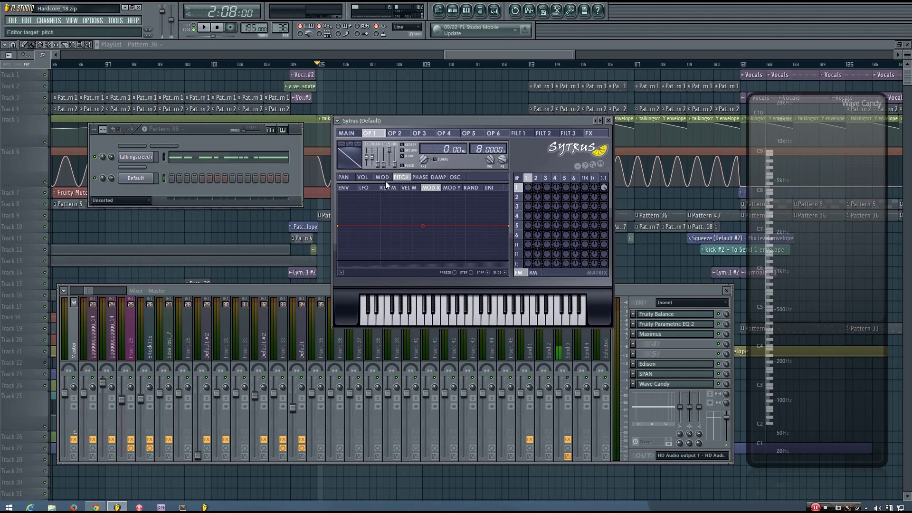
click(349, 188)
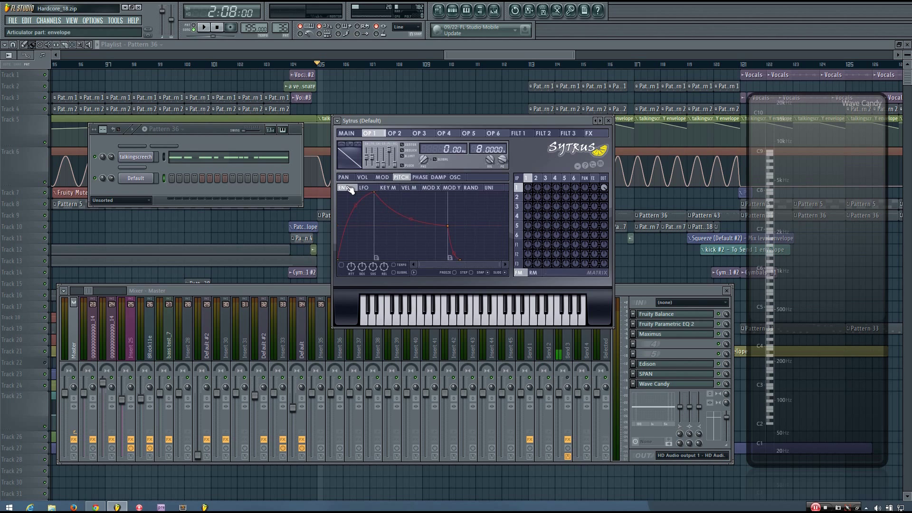
click(135, 159)
click(197, 143)
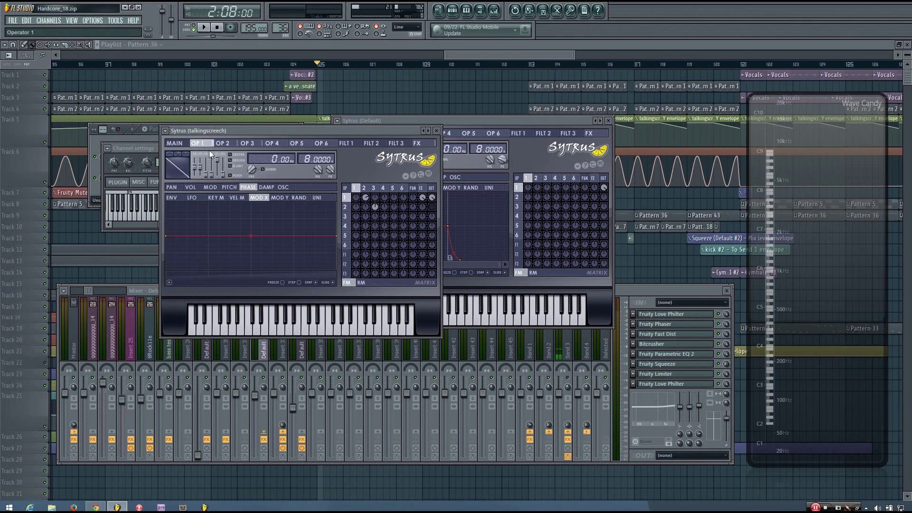
click(230, 187)
click(176, 200)
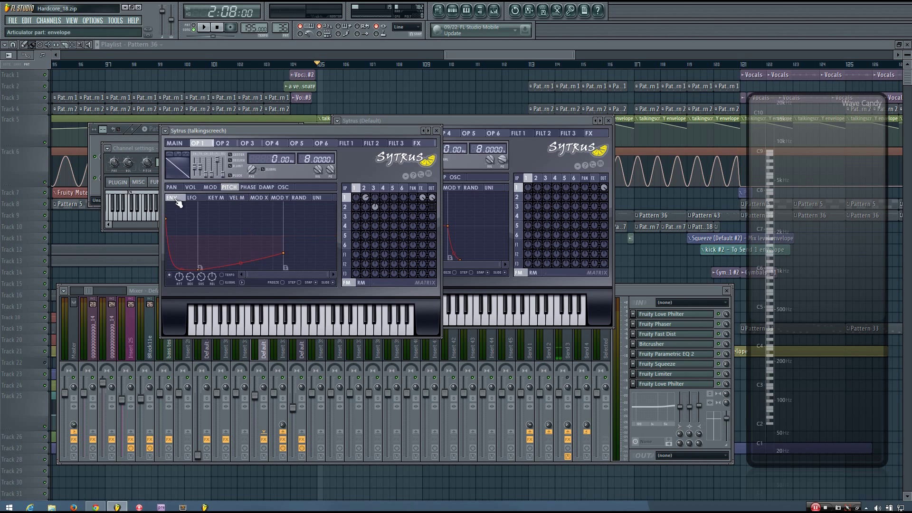
Close the screech's Channel settings and move its Sytrus window down and left
click(148, 148)
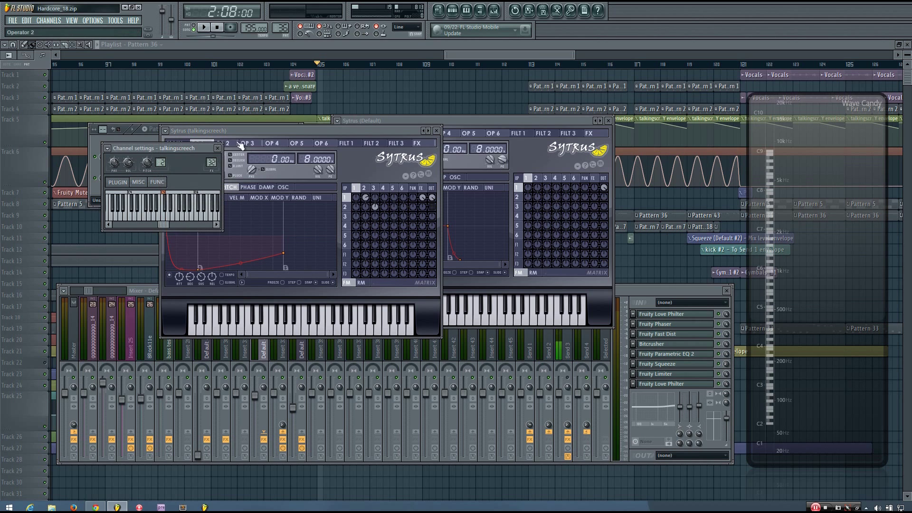
click(219, 148)
drag(267, 131, 223, 152)
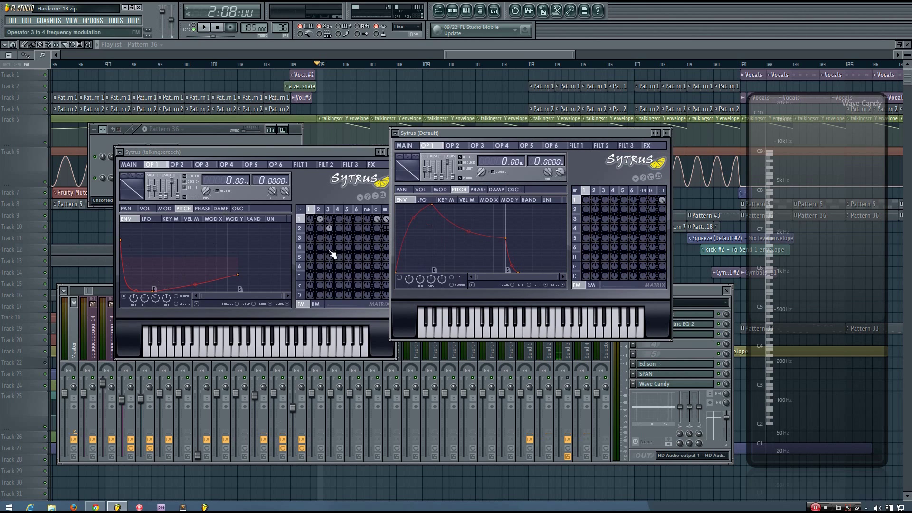
Enable operator 1's pitch envelope, start it at 50% and drop the second point to the bottom
click(399, 276)
drag(393, 267, 399, 220)
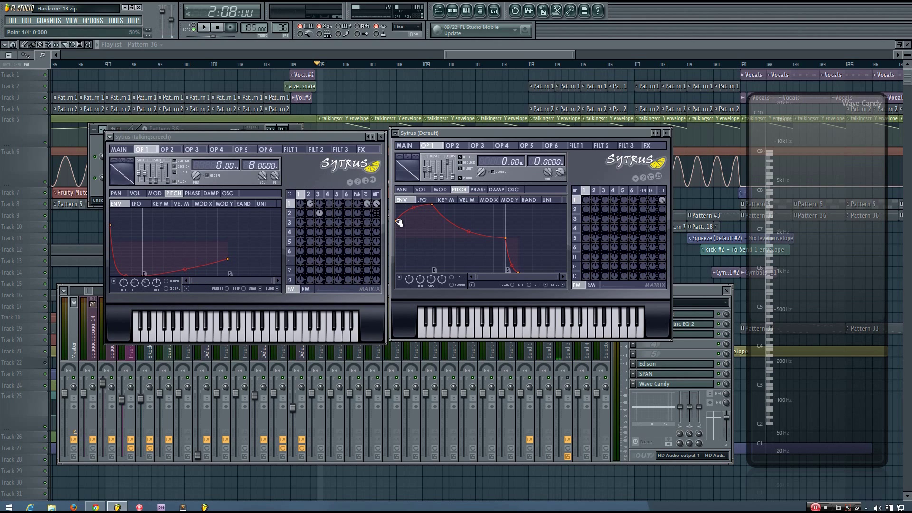
key(Tab)
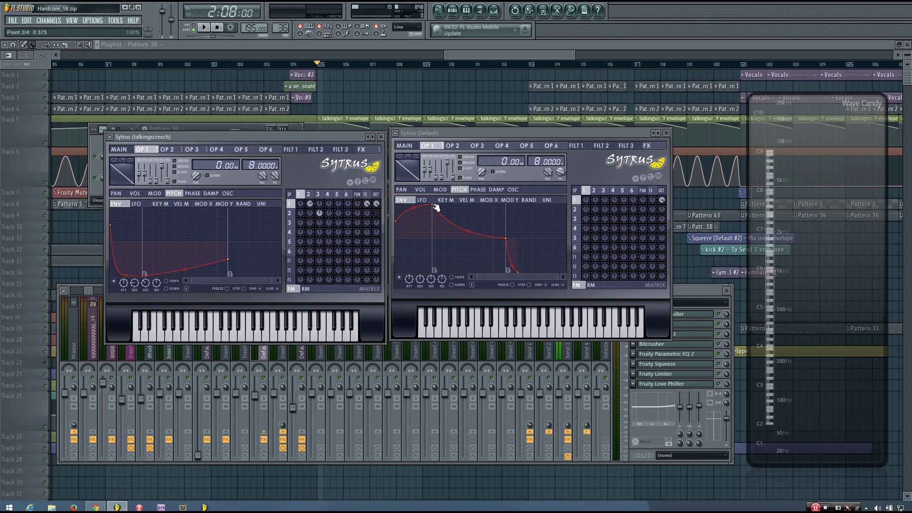
drag(434, 207, 427, 269)
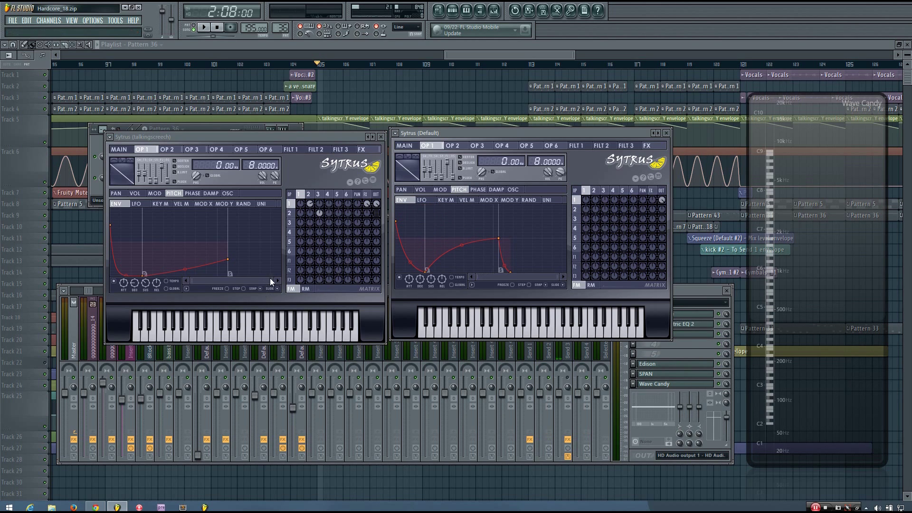
drag(272, 281, 238, 281)
drag(558, 278, 507, 277)
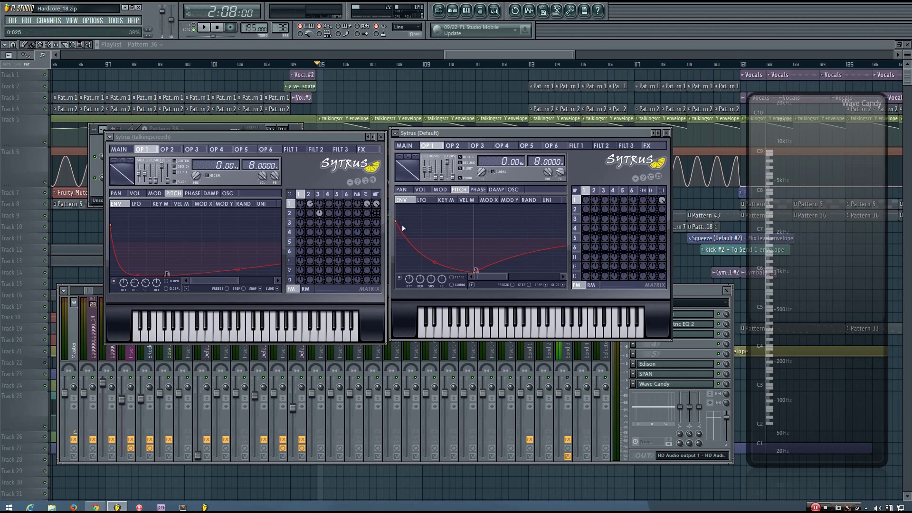
drag(506, 278, 565, 281)
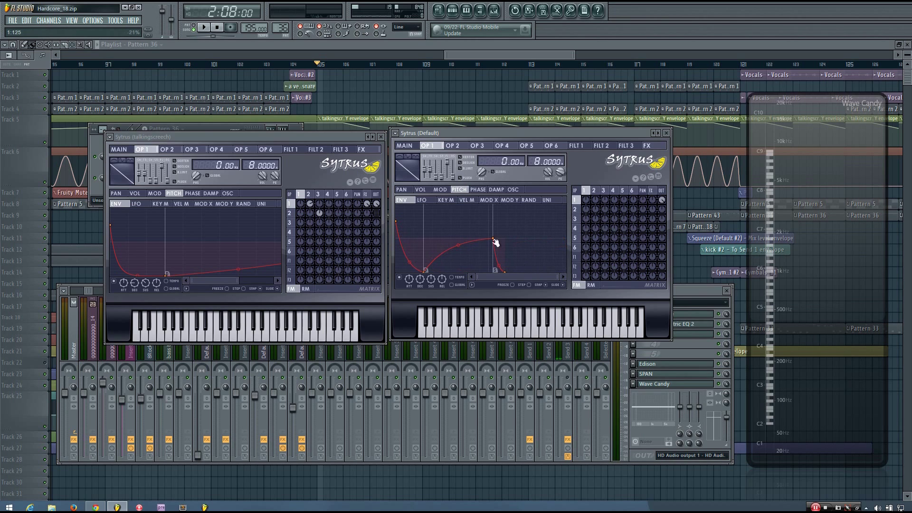
drag(237, 280, 280, 281)
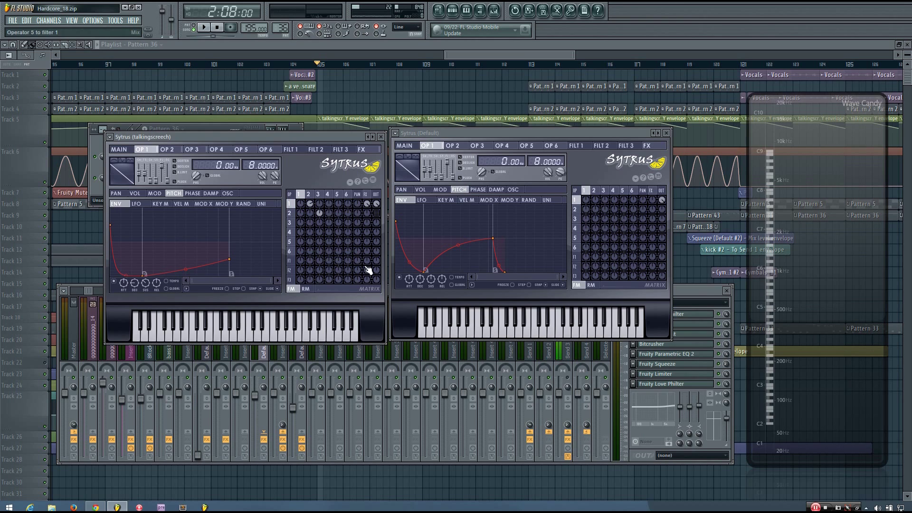
click(409, 262)
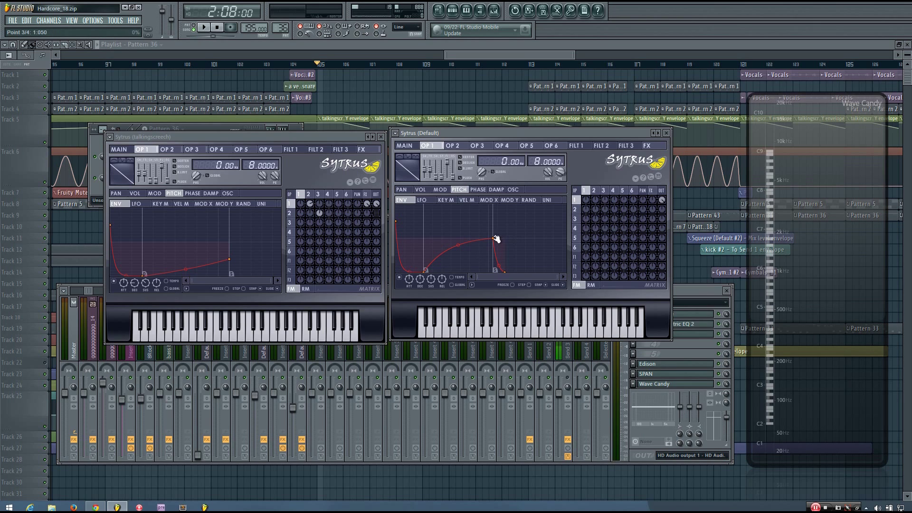
Lower the third envelope point to the bottom and compare with the screech's sustain level
drag(494, 238, 487, 293)
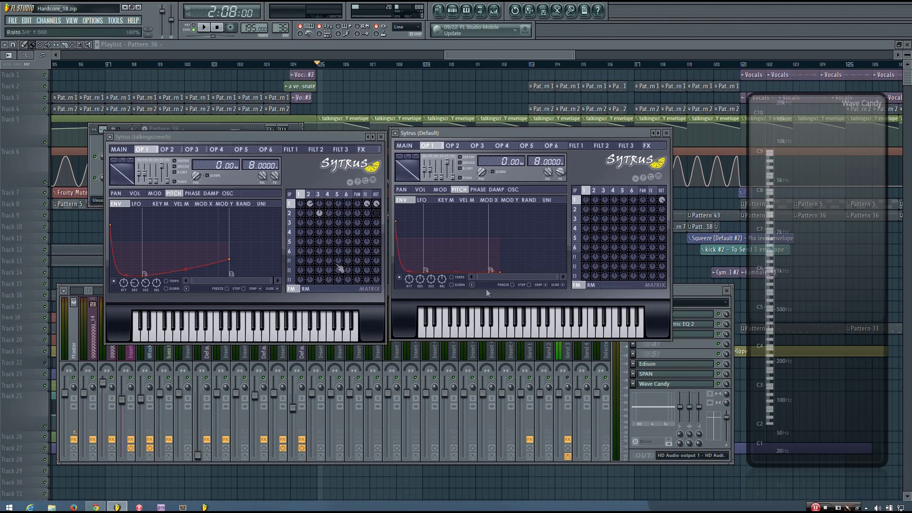
click(136, 283)
click(144, 285)
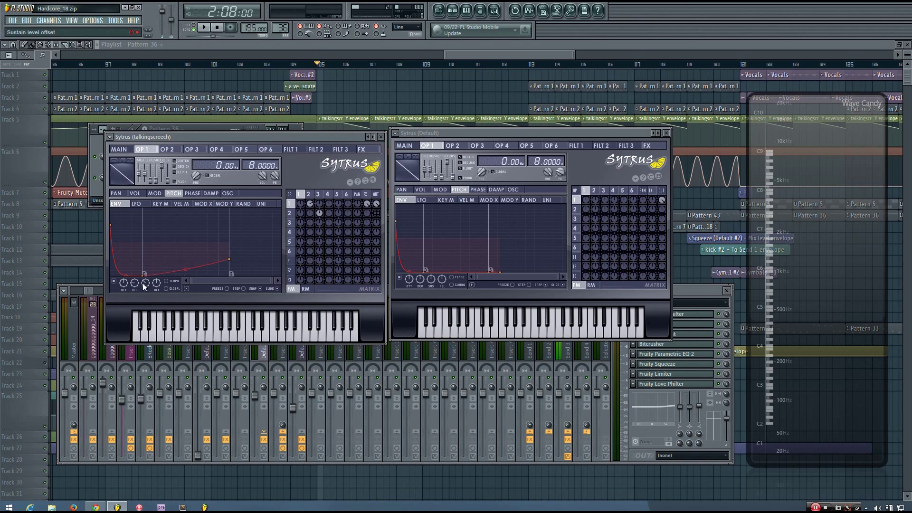
click(148, 283)
mouse_move(147, 284)
mouse_down()
mouse_move(145, 274)
mouse_move(145, 294)
mouse_up()
Delete the envelope's end point and set the pitch envelope depth to +1610 cents
click(489, 272)
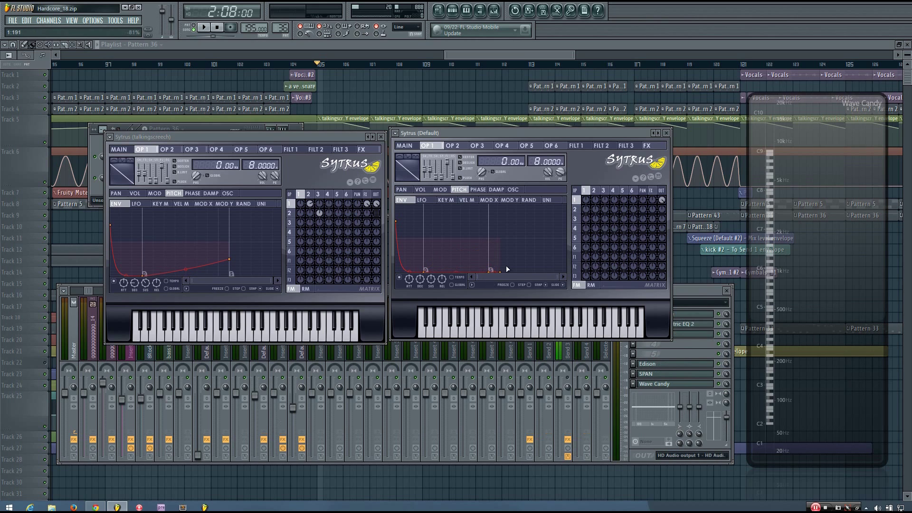
drag(502, 273, 534, 271)
right_click(535, 272)
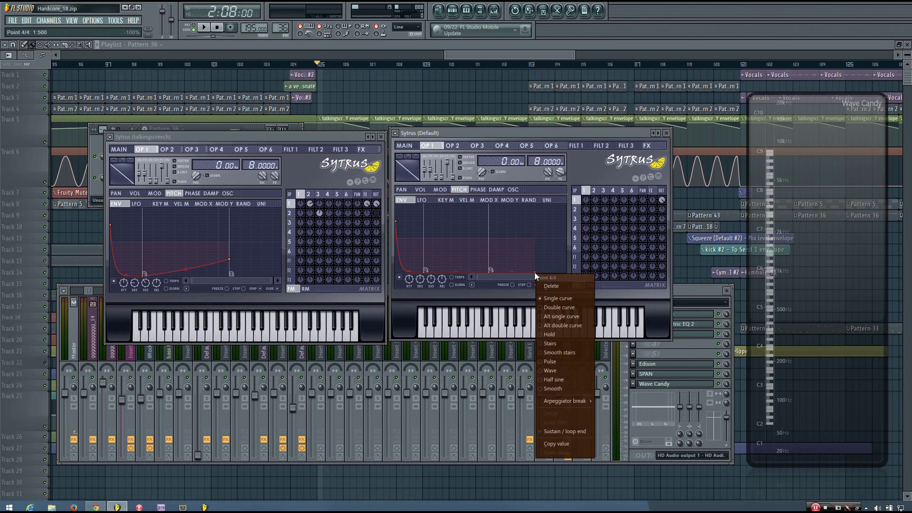
click(491, 293)
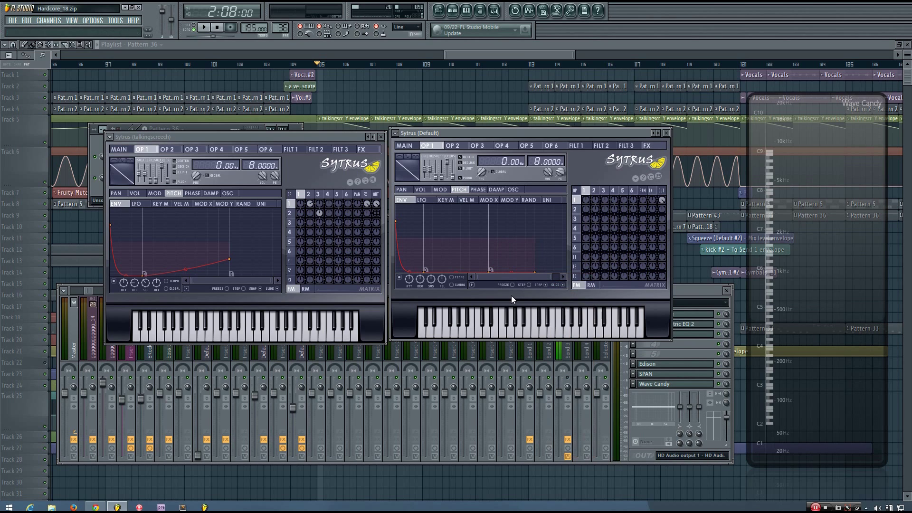
click(558, 328)
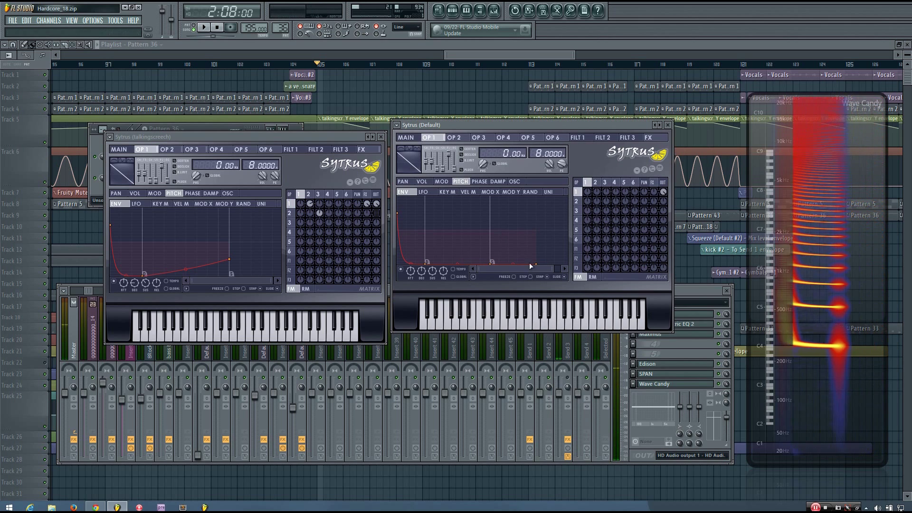
right_click(536, 264)
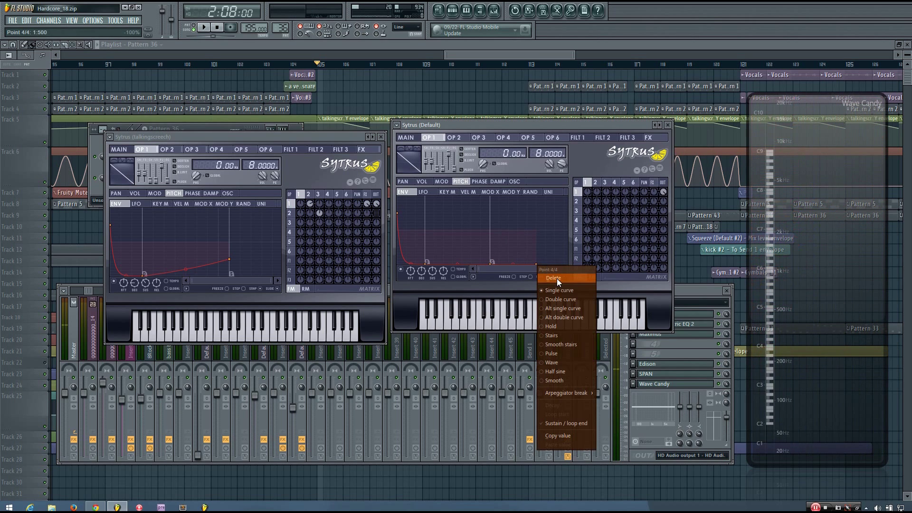
click(557, 279)
click(536, 317)
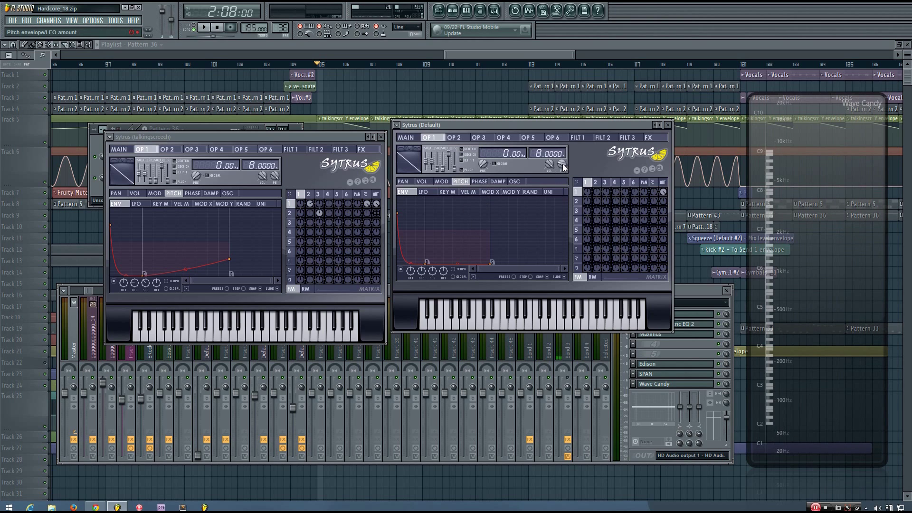
drag(562, 164, 565, 143)
key(q)
key(q)
key(q)
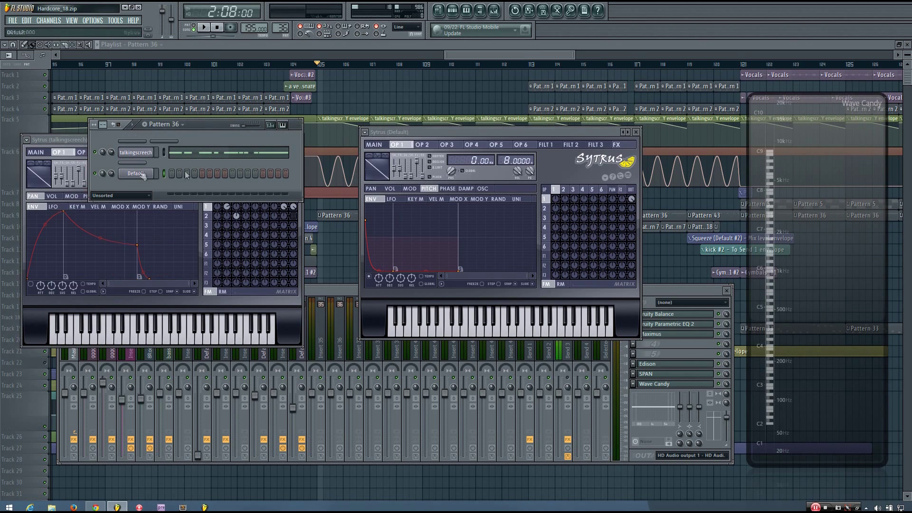
Set the matrix knob so operator 2 modulates operator 1 at 20%
click(71, 138)
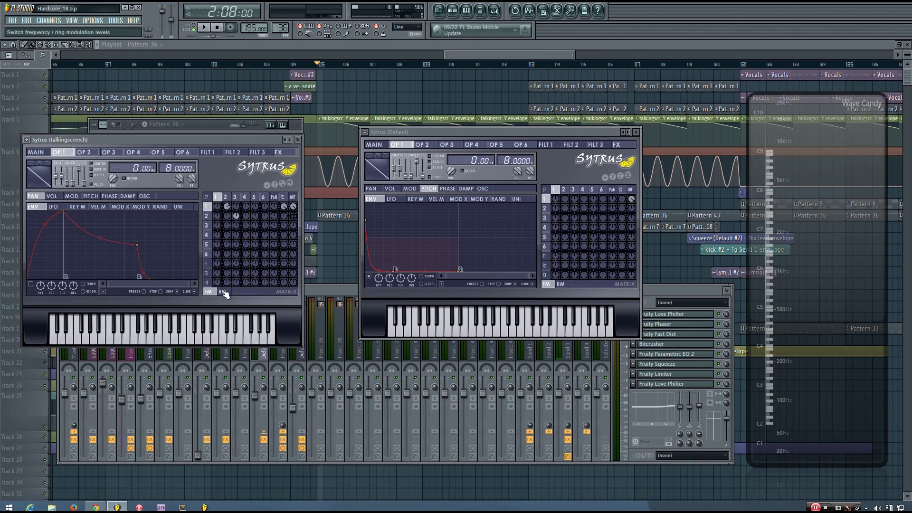
drag(524, 135, 512, 133)
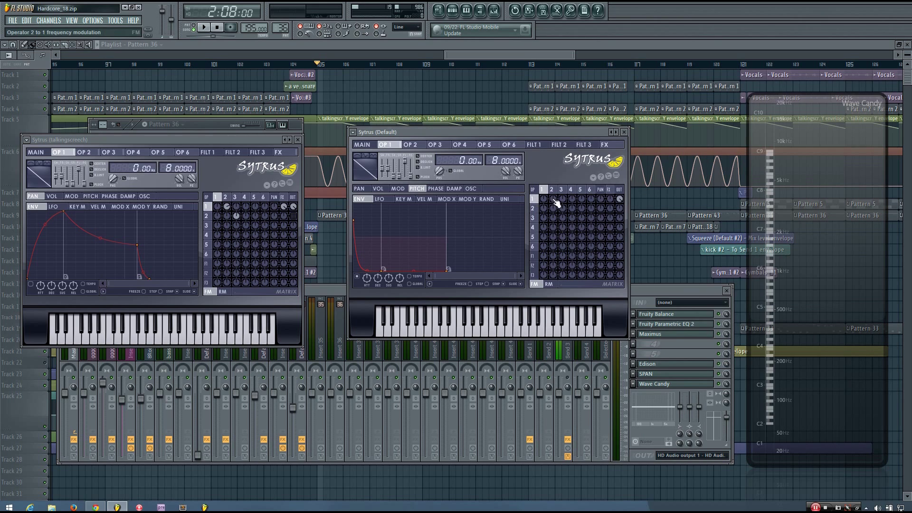
drag(553, 199, 553, 190)
Show operator 2 in both patches and set the new one's frequency ratio to 8.0000
drag(563, 133, 574, 142)
click(424, 155)
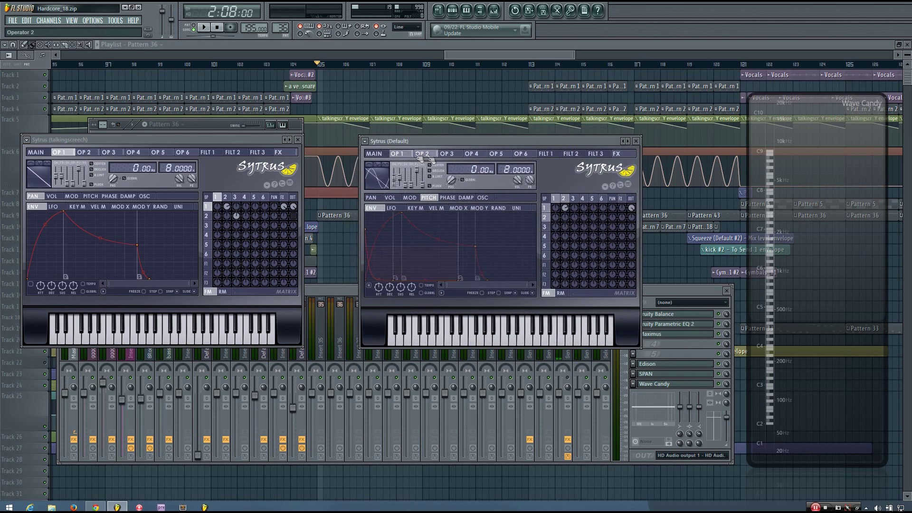
click(90, 153)
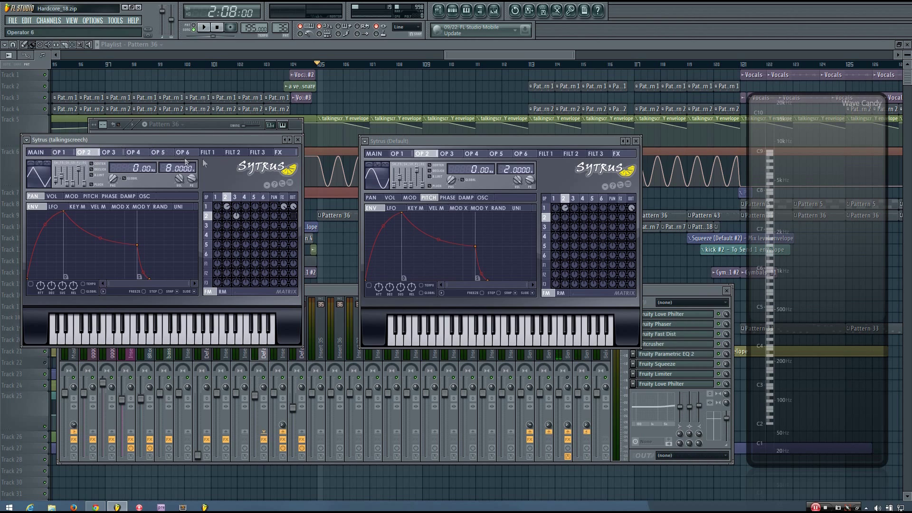
click(508, 171)
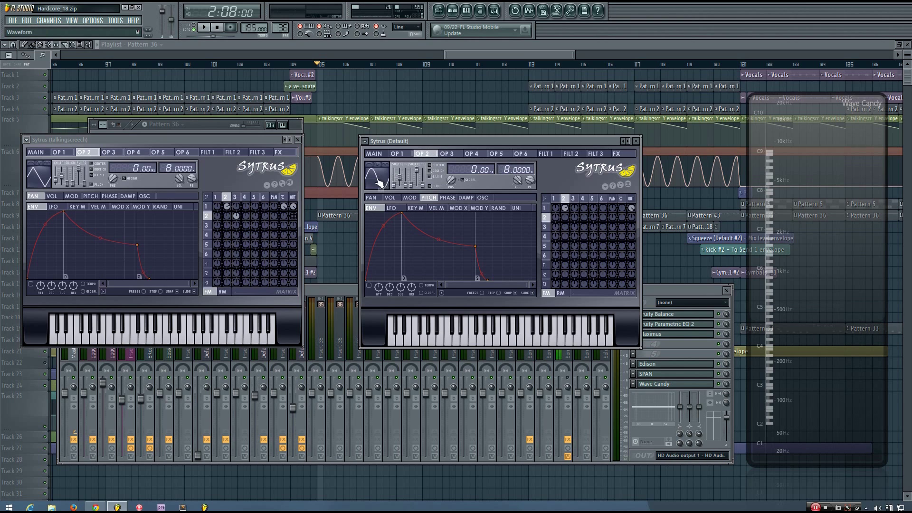
Make operator 2 a triangle wave, audition G5, and show the screech's MOD X curve
drag(394, 185, 394, 181)
mouse_move(394, 181)
mouse_down()
mouse_move(393, 170)
mouse_move(394, 181)
mouse_up()
right_click(376, 178)
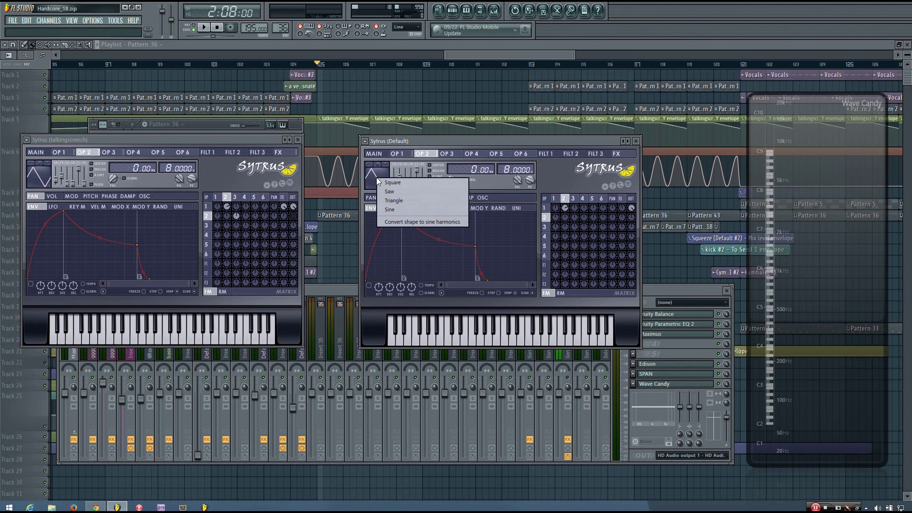
click(394, 200)
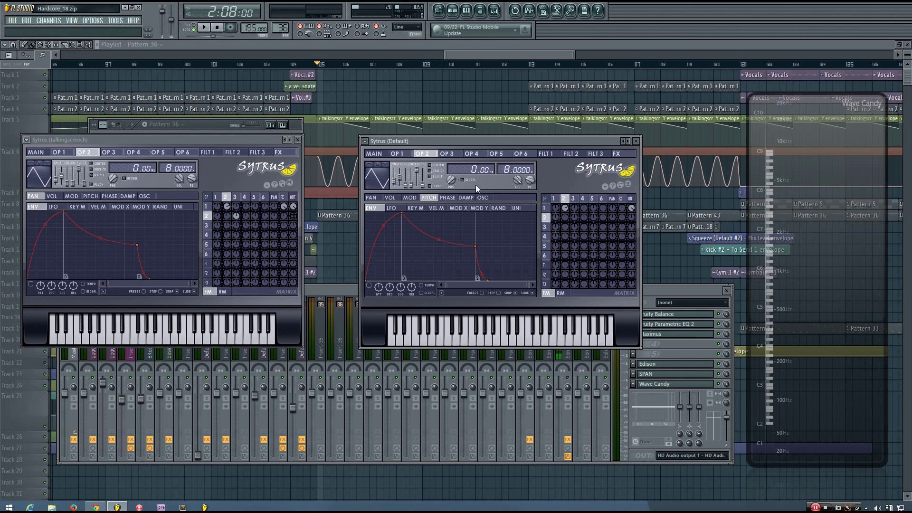
key(q)
key(t)
click(120, 207)
drag(529, 140, 506, 122)
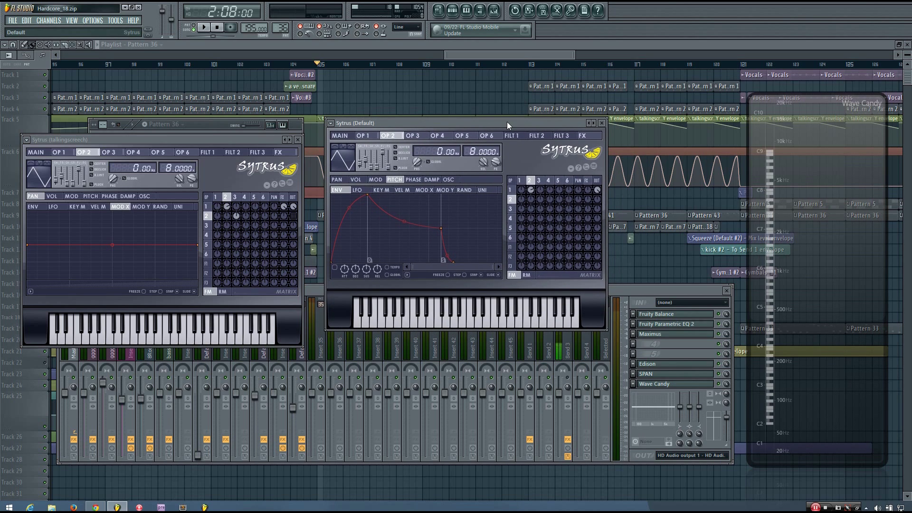
Shape operator 2's pitch MOD Y mapping into a rising line
key(t)
key(t)
key(t)
key(t)
drag(506, 121, 495, 106)
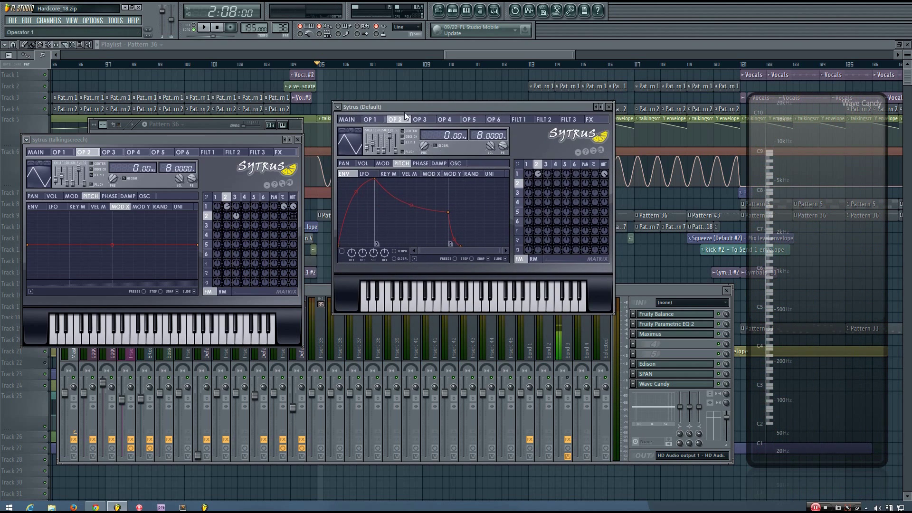
drag(405, 113, 399, 117)
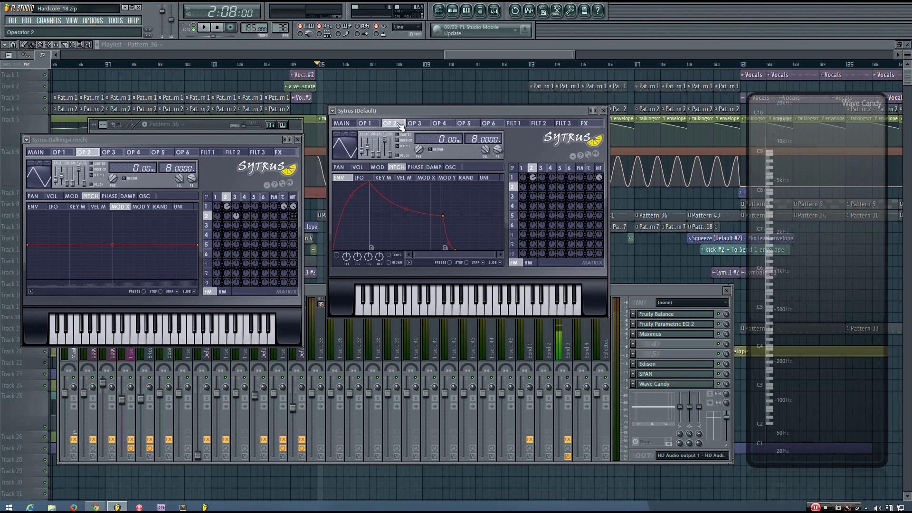
click(446, 177)
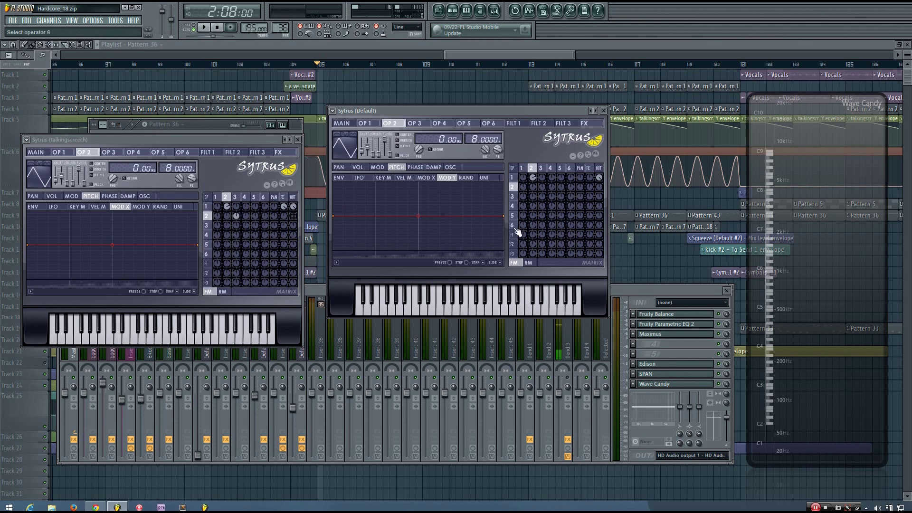
drag(503, 215, 519, 172)
drag(337, 216, 339, 268)
Drop the first point of operator 2's volume MOD X mapping so volume rises with X
drag(471, 113, 468, 113)
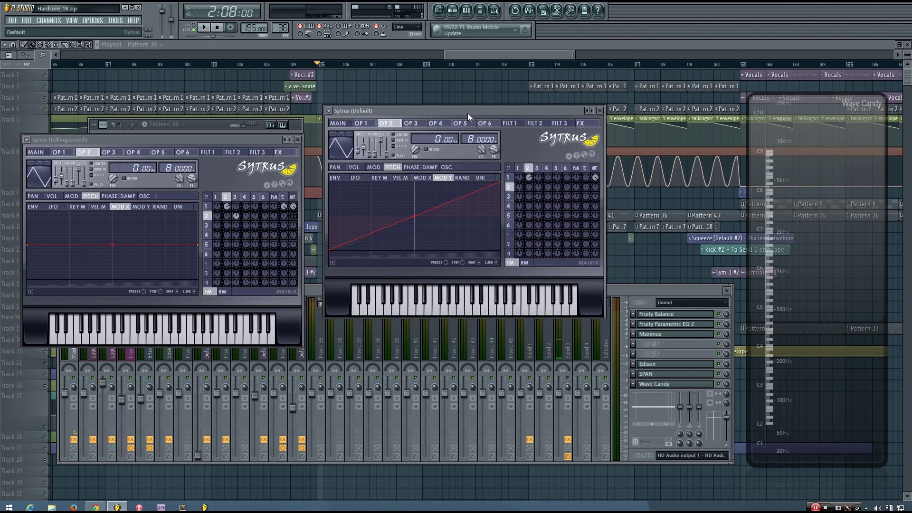
click(356, 169)
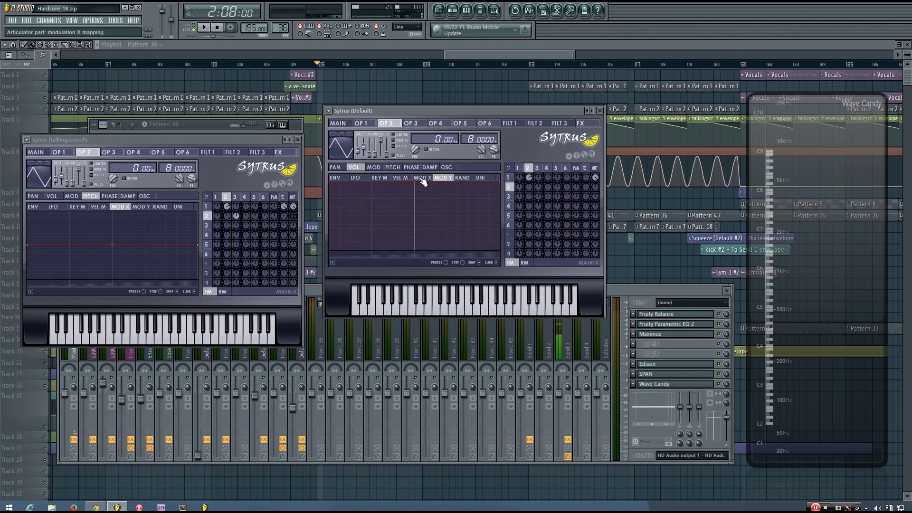
click(422, 178)
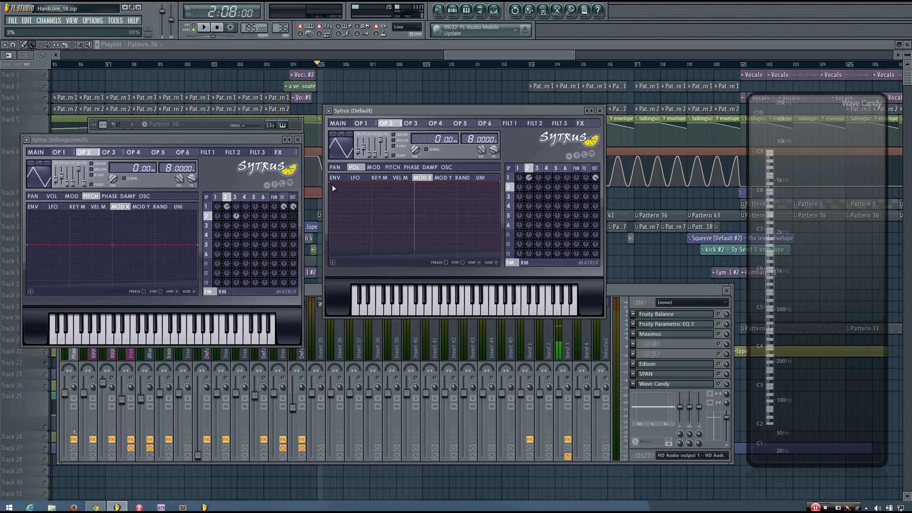
drag(332, 184, 332, 271)
On the MAIN page, play C5 while pushing Modulation X and Y to their extremes
click(392, 167)
click(443, 177)
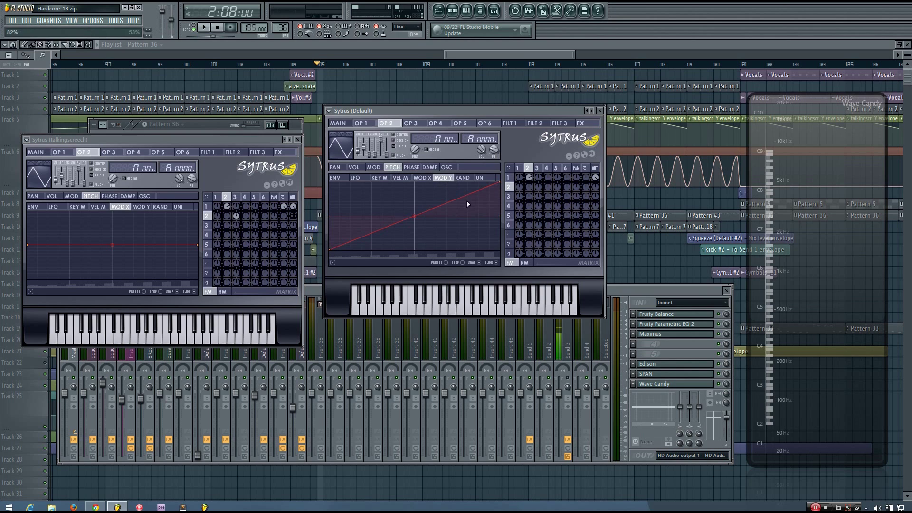
click(346, 124)
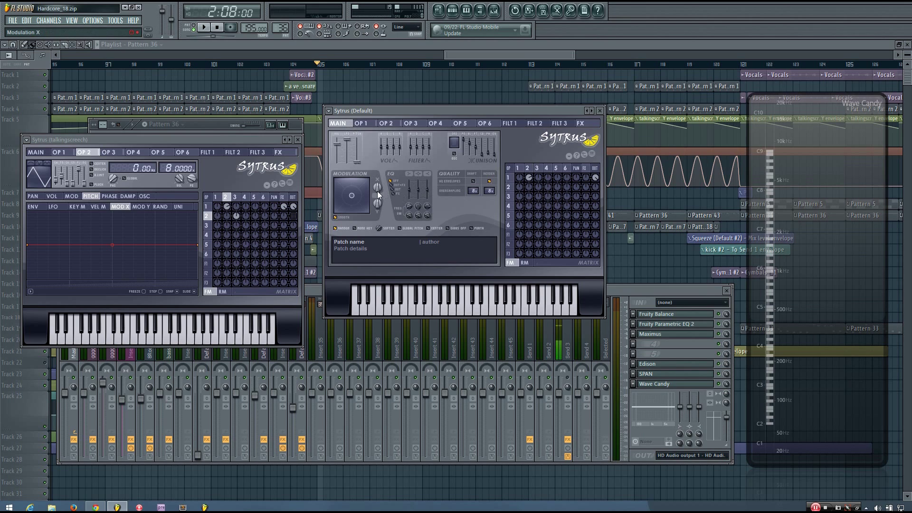
key(z)
key(z)
key(z)
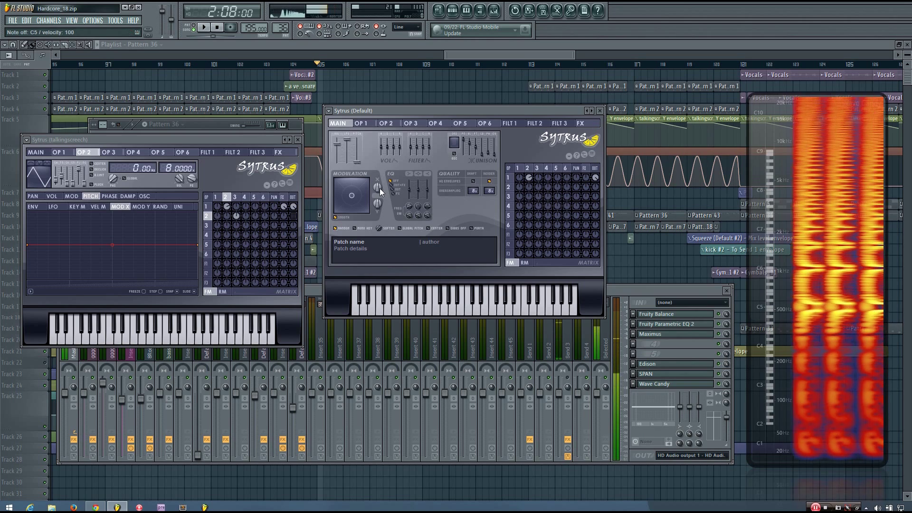
key(z)
key(z)
drag(379, 188, 379, 157)
key(z)
key(z)
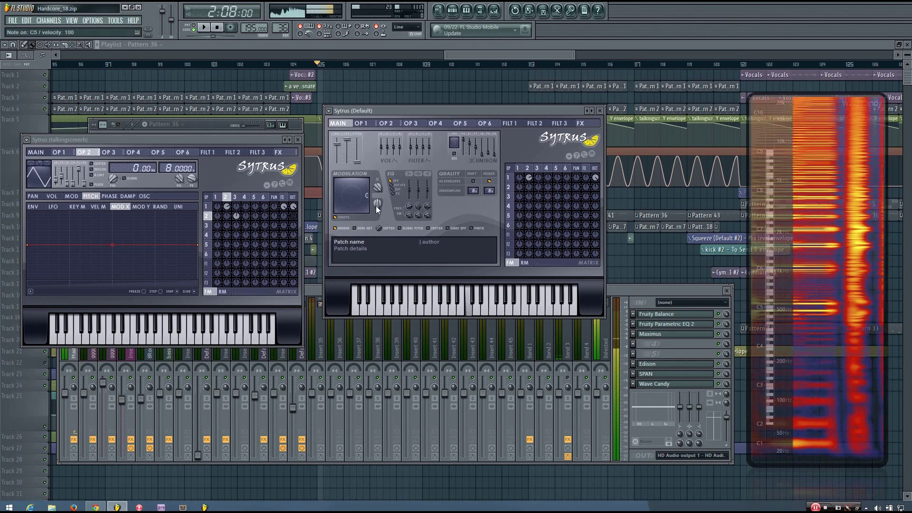
mouse_move(378, 206)
mouse_down()
mouse_move(377, 174)
mouse_move(378, 247)
mouse_up()
Sweep the X/Y modulation point while holding C5, leaving it near the centre
key(z)
key(z)
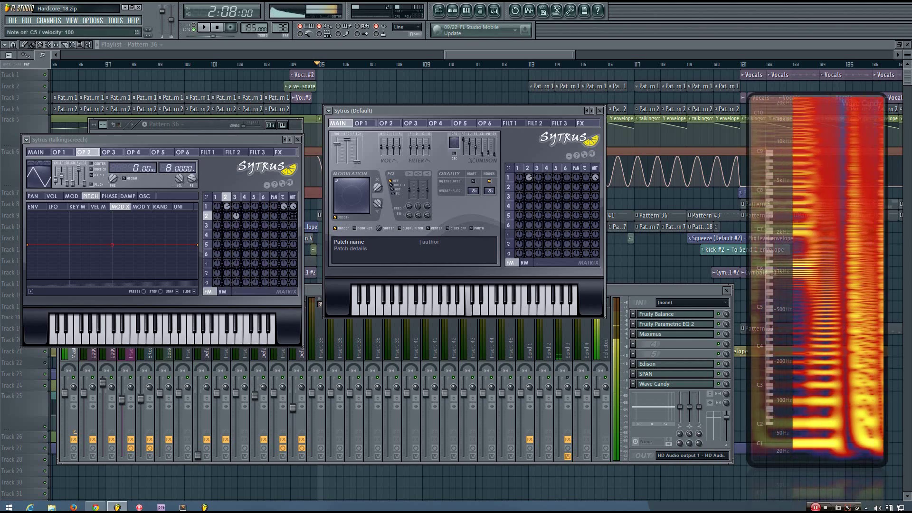
key(z)
key(z)
key(z)
key(z)
drag(337, 181, 367, 180)
key(z)
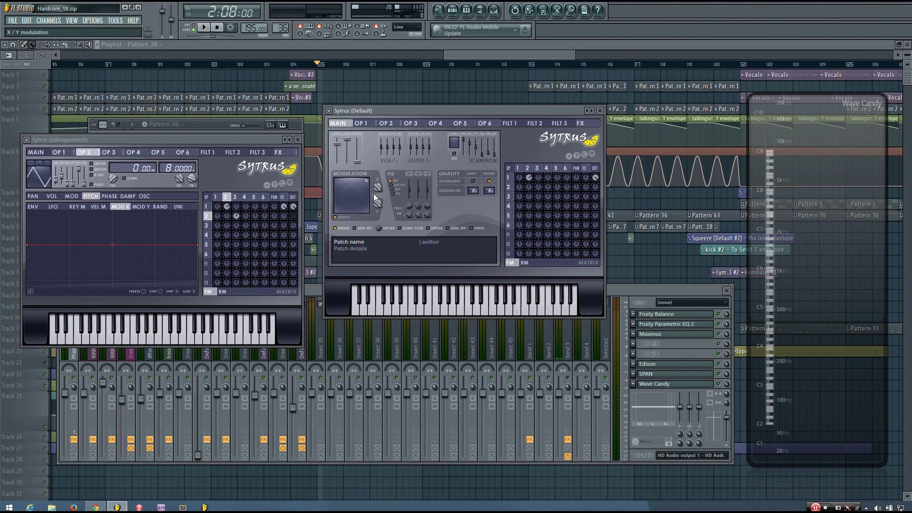
drag(366, 182, 350, 192)
key(q)
Play and stop the song to compare the new patch with the original
drag(391, 109, 409, 181)
key(space)
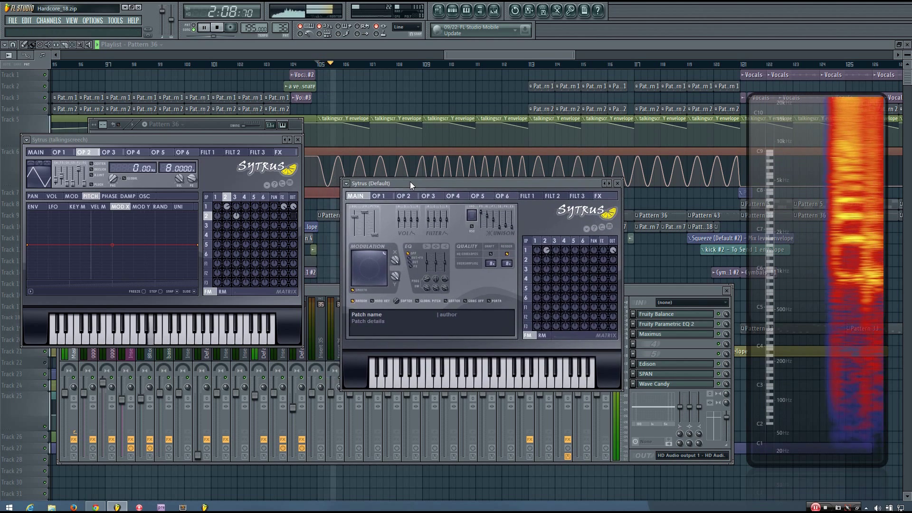
drag(409, 181, 396, 108)
key(space)
On operator 3 (ratio 1.0000), dial in a small 3-to-2 frequency modulation amount in the matrix
click(409, 121)
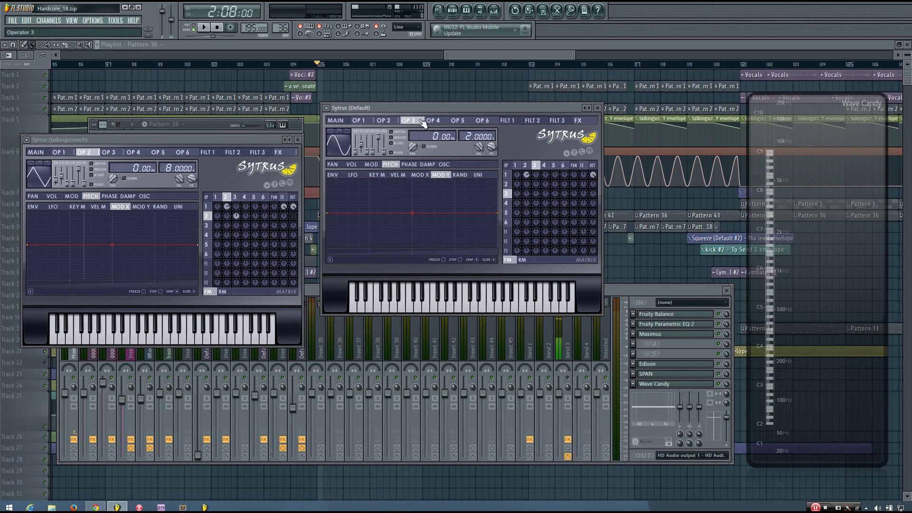
click(484, 111)
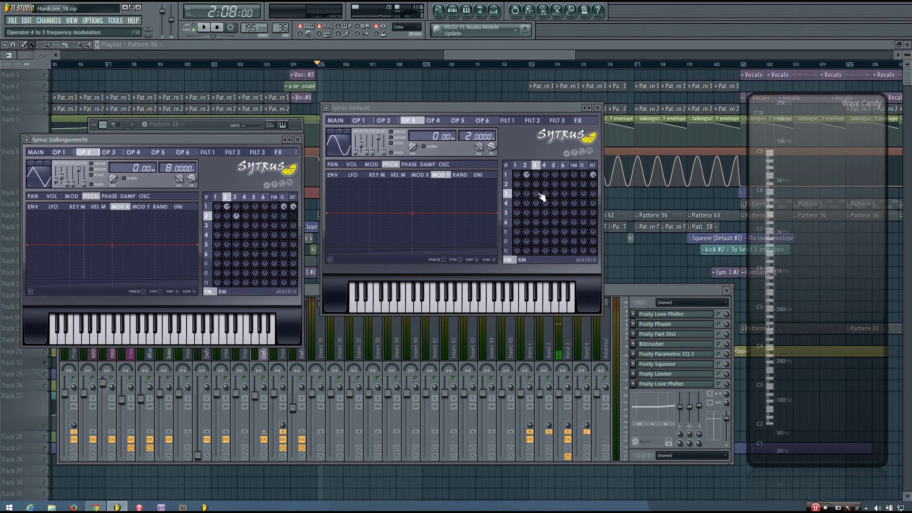
click(506, 184)
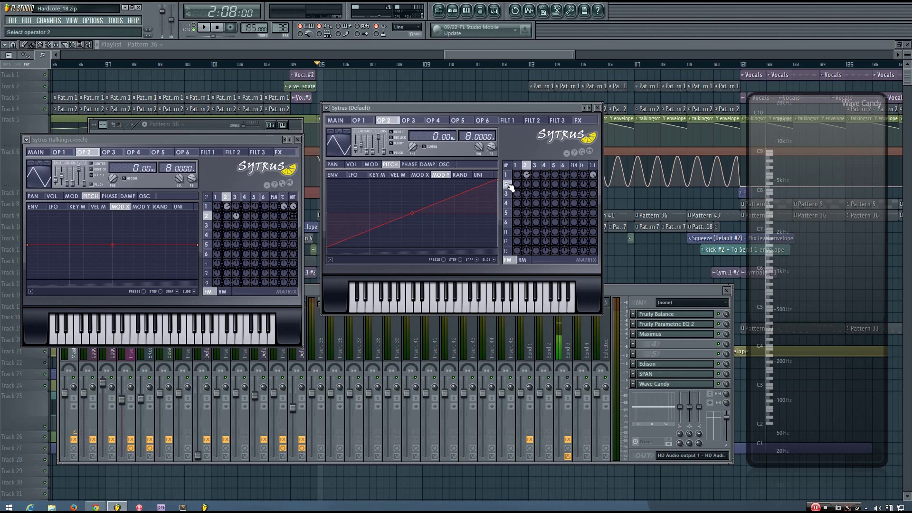
click(534, 165)
drag(537, 185, 537, 180)
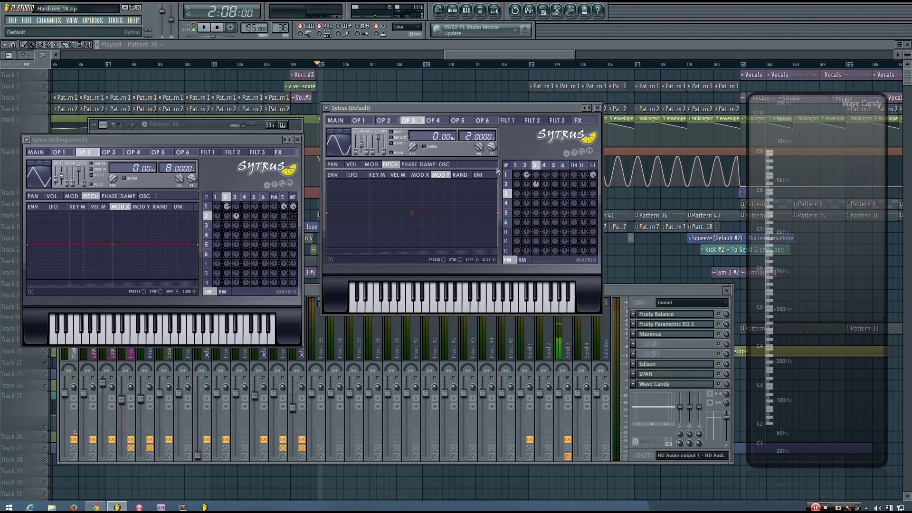
drag(539, 191, 540, 187)
drag(539, 190, 540, 187)
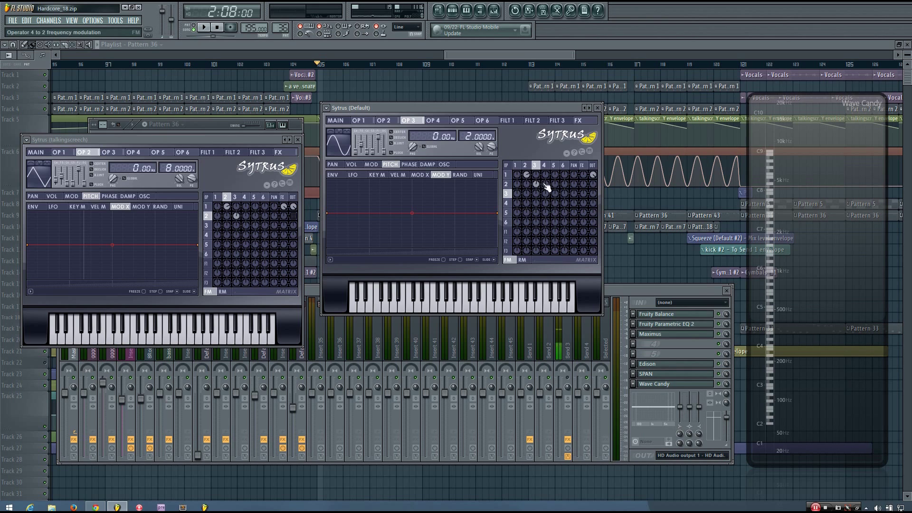
Compare the patch on C5 with and without the 3-to-2 modulation, then restore a small amount
click(118, 152)
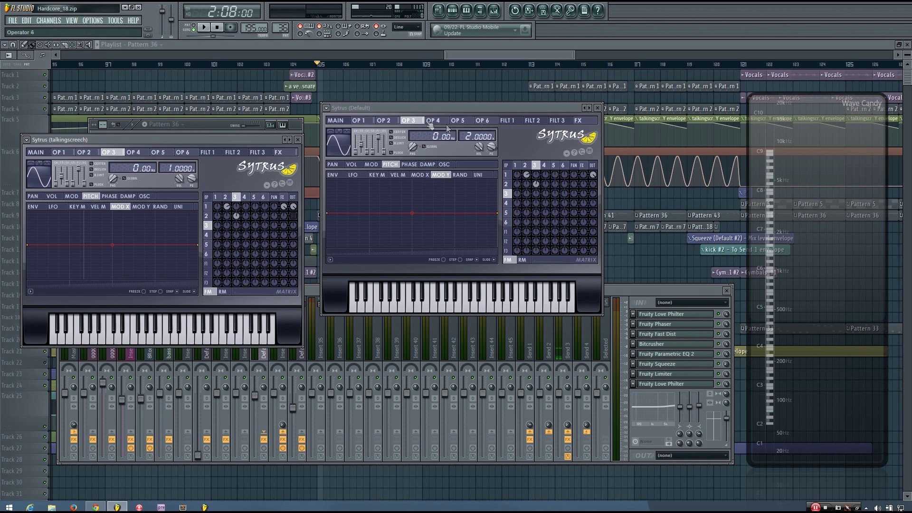
drag(470, 109, 476, 115)
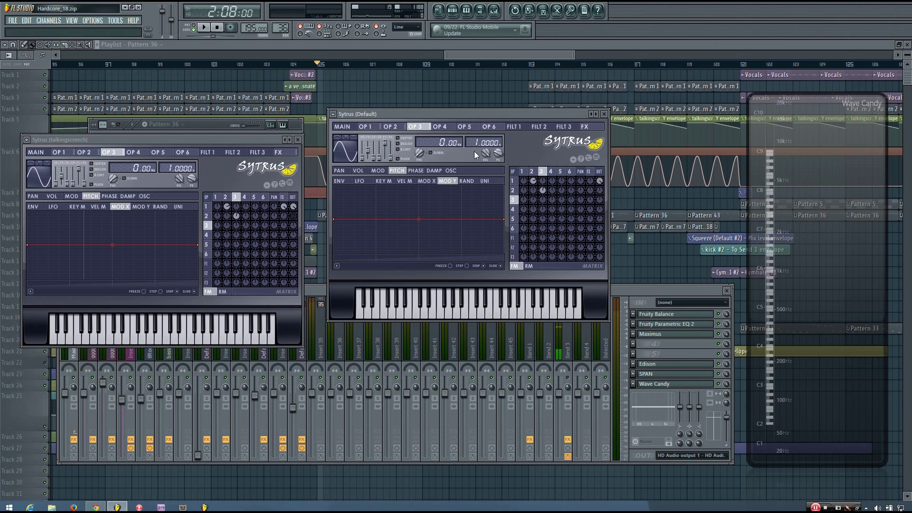
key(q)
key(q)
right_click(543, 191)
key(q)
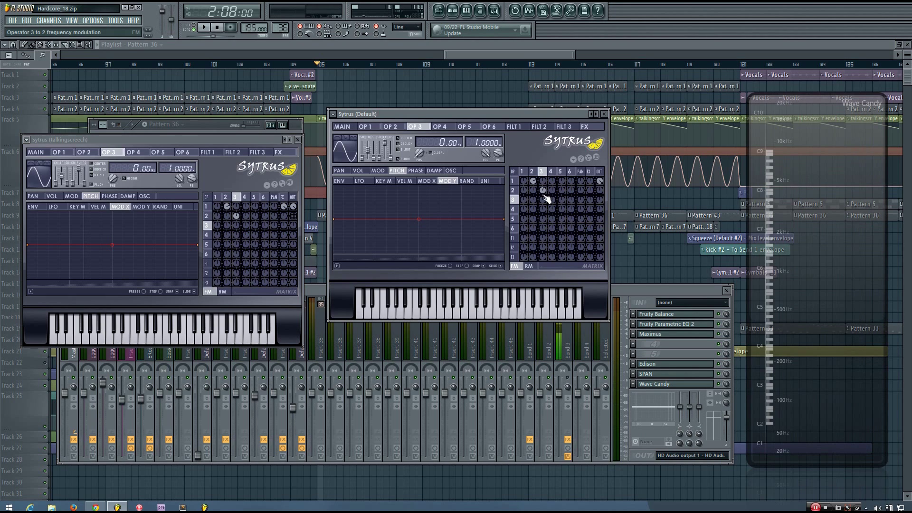
drag(546, 195, 554, 194)
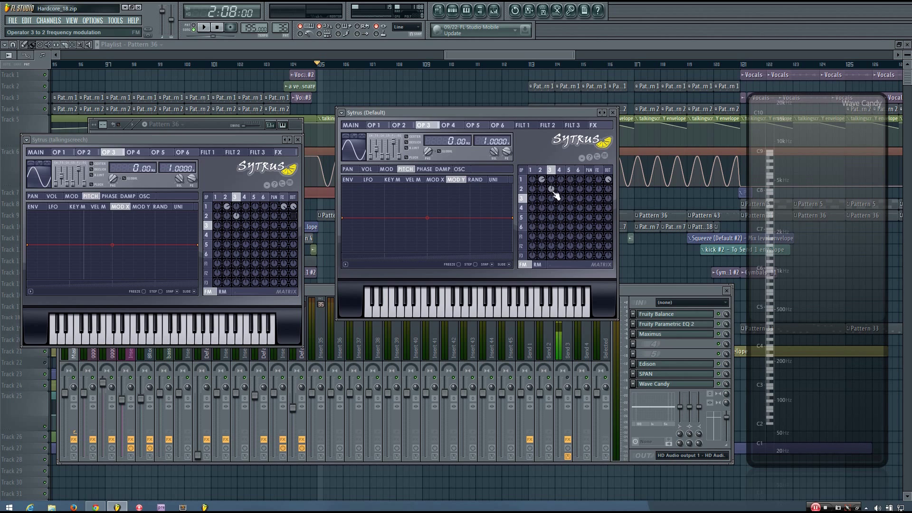
key(q)
key(q)
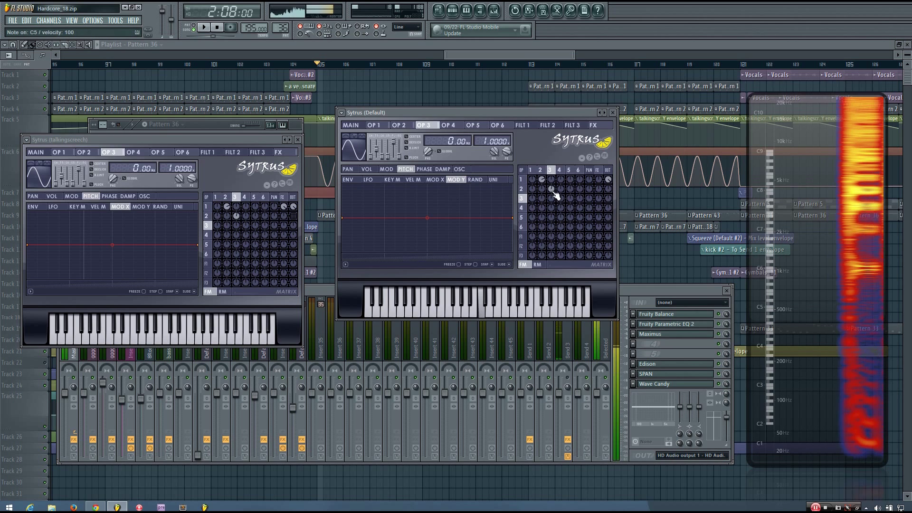
right_click(553, 191)
key(q)
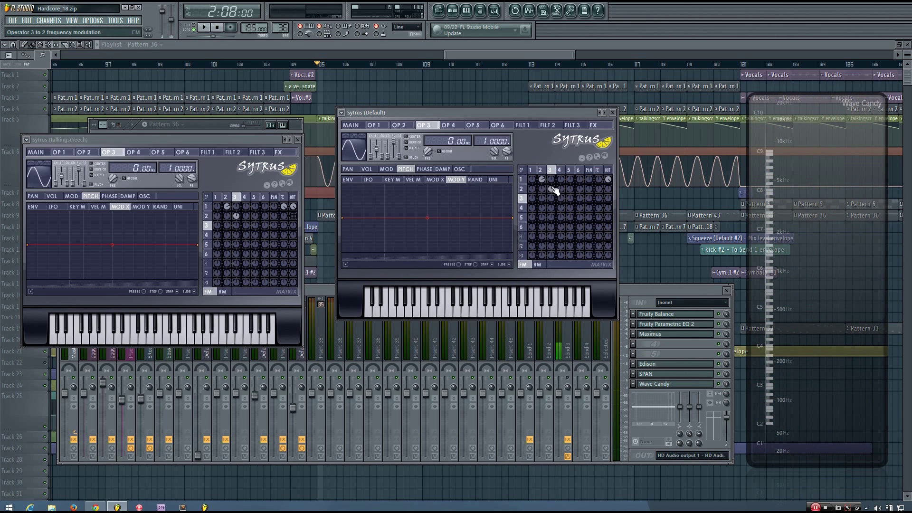
drag(555, 196, 556, 193)
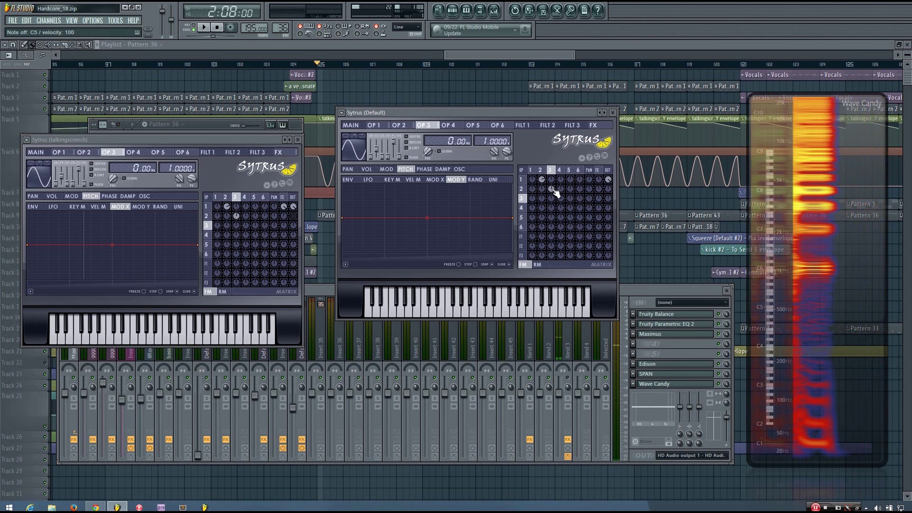
mouse_move(506, 113)
mouse_down()
mouse_move(480, 114)
mouse_move(499, 111)
mouse_up()
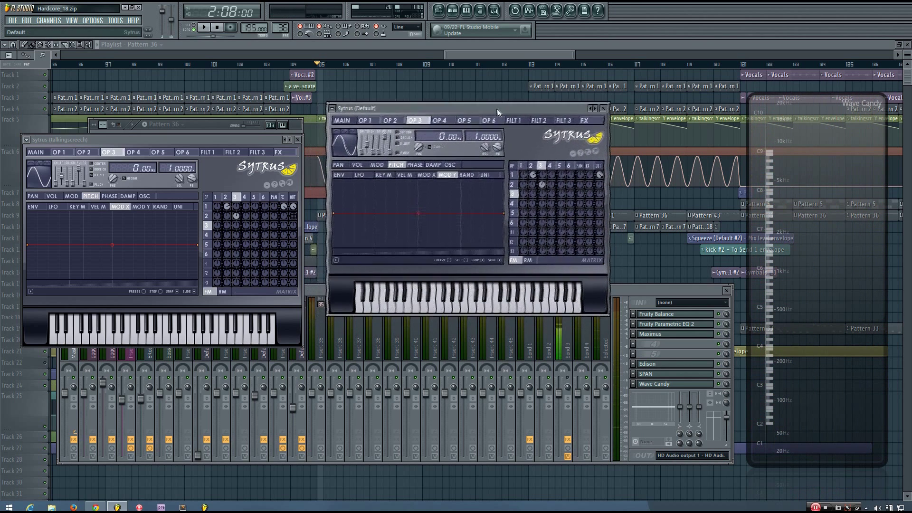
key(z)
key(z)
key(z)
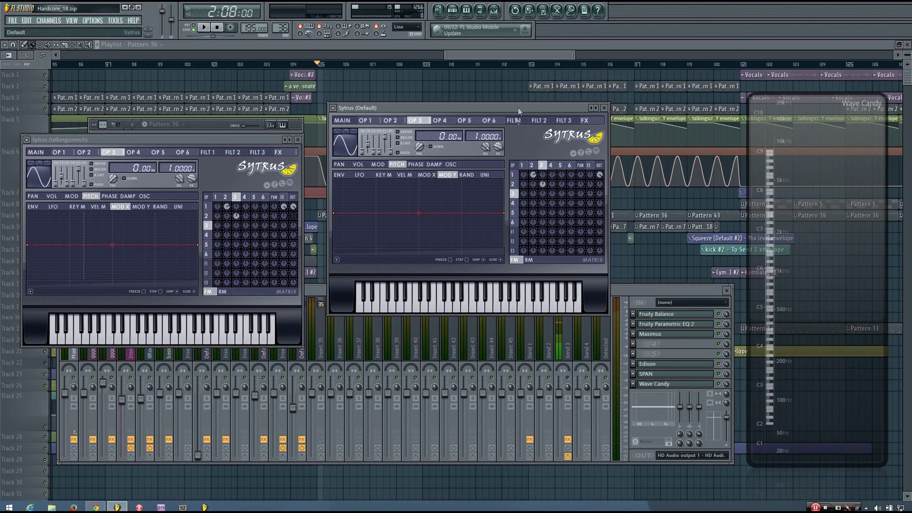
Audition the Default patch on A4 notes, briefly starting and stopping song playback
mouse_move(521, 112)
mouse_down()
mouse_move(543, 114)
mouse_move(529, 115)
mouse_up()
key(n)
key(n)
key(n)
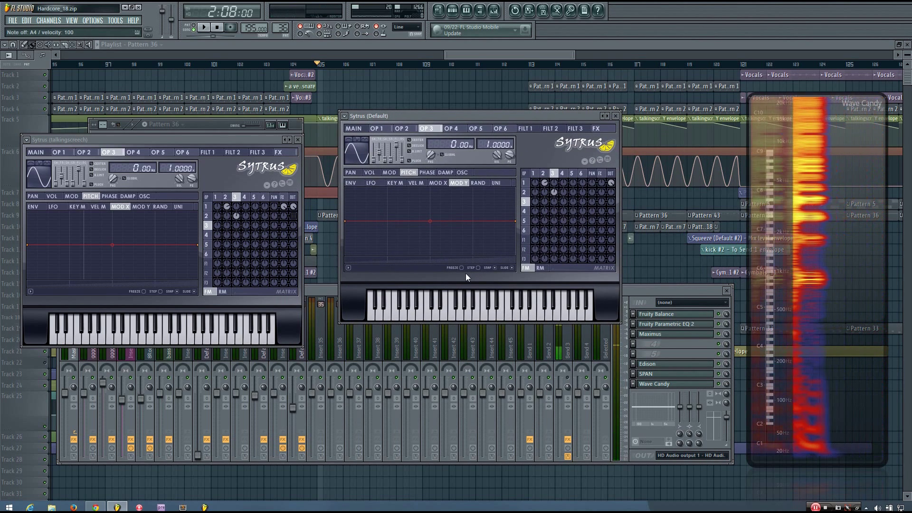
key(space)
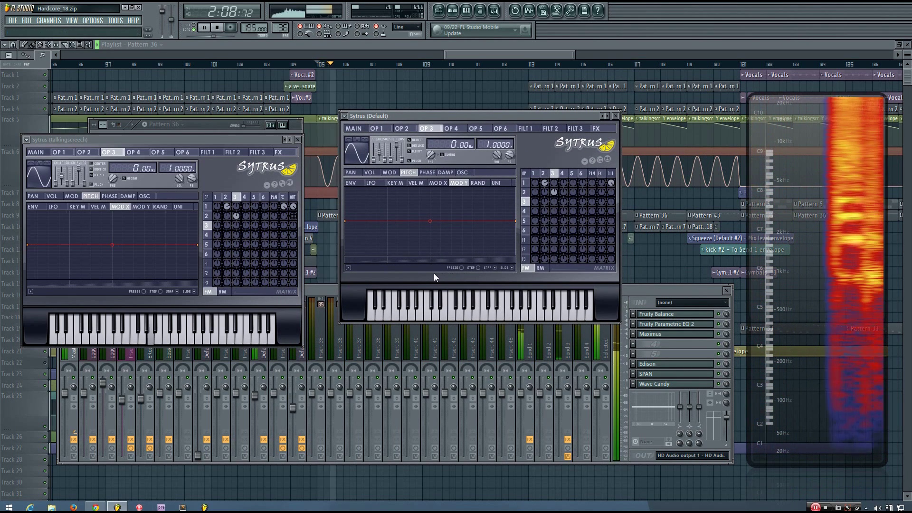
key(space)
key(n)
key(n)
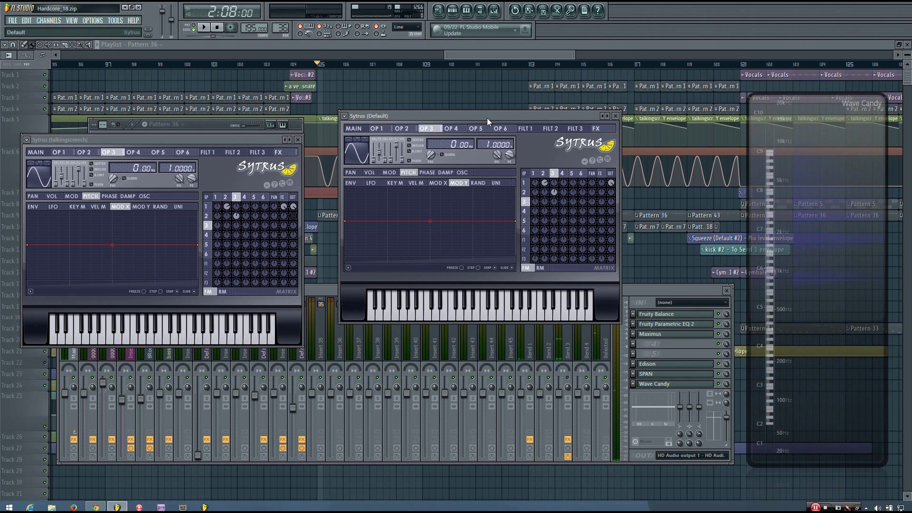
drag(487, 117, 478, 111)
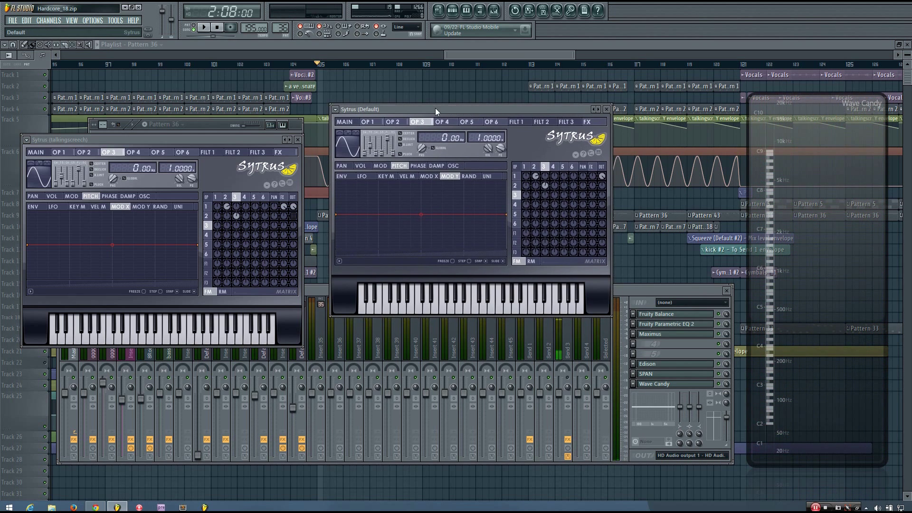
Select the talkingscreech channel and close its Sytrus window, keeping the Default patch in front
click(453, 10)
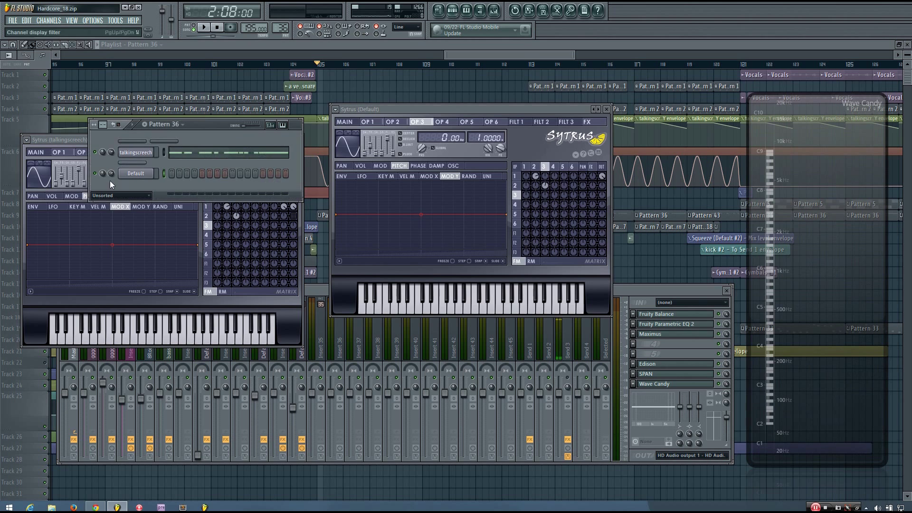
click(165, 155)
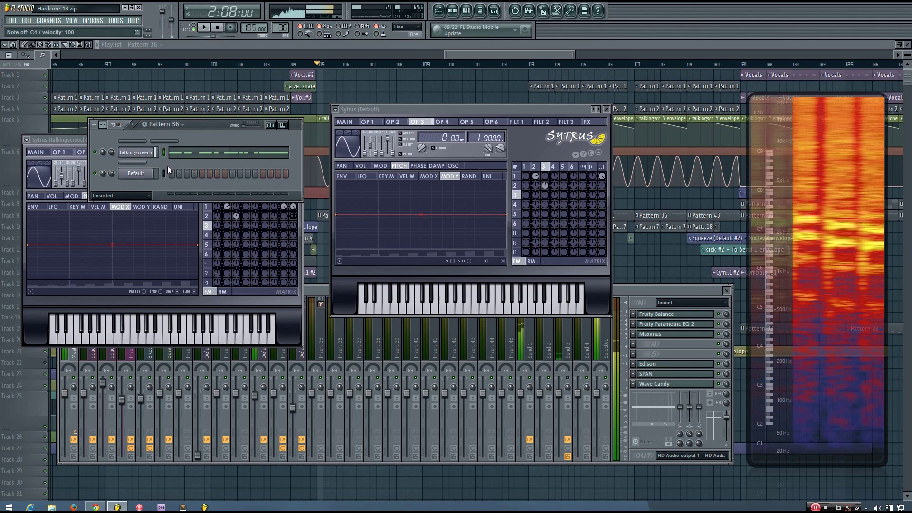
drag(56, 137, 66, 132)
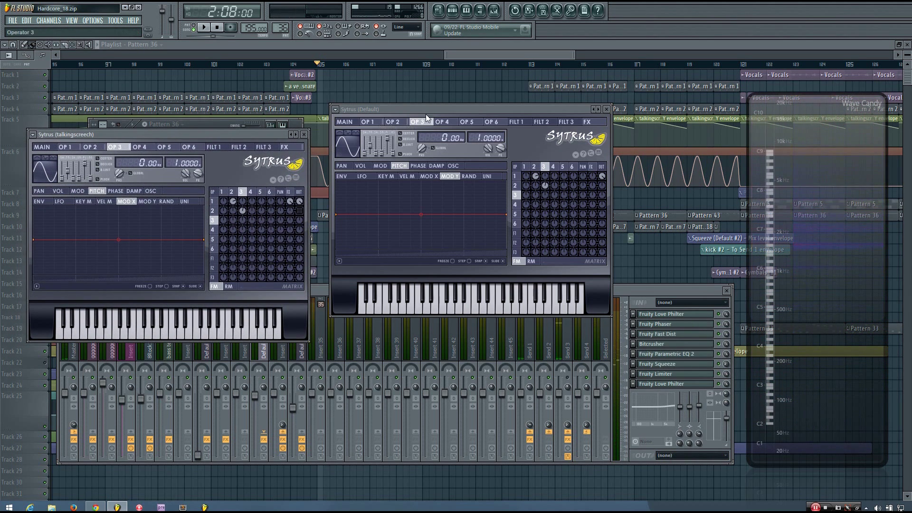
mouse_move(381, 109)
mouse_down()
mouse_move(380, 117)
mouse_move(373, 105)
mouse_up()
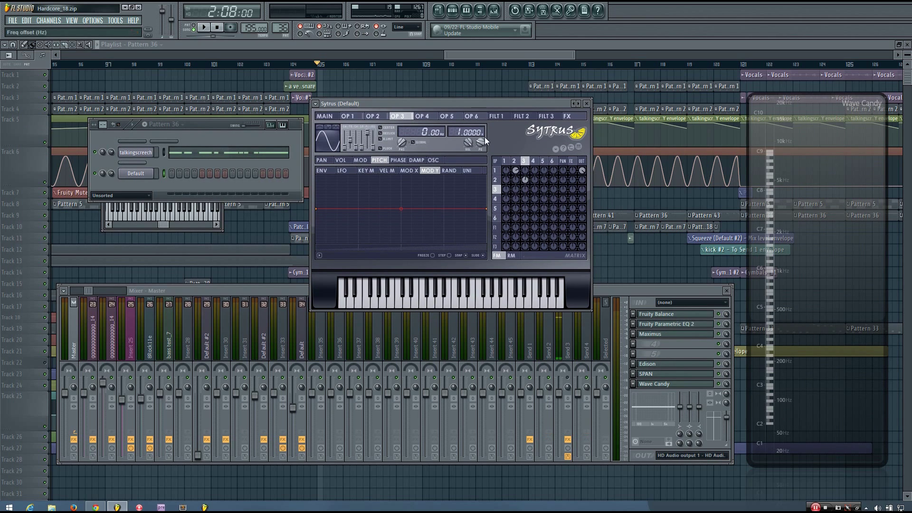
On the MAIN page, raise Modulation X and return it to centre, check Modulation Y, auditioning A4
click(332, 116)
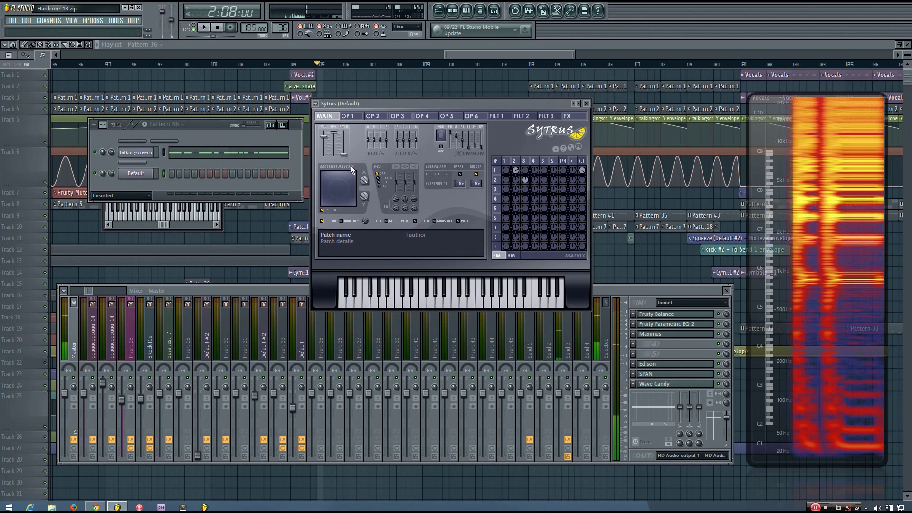
drag(363, 178, 364, 166)
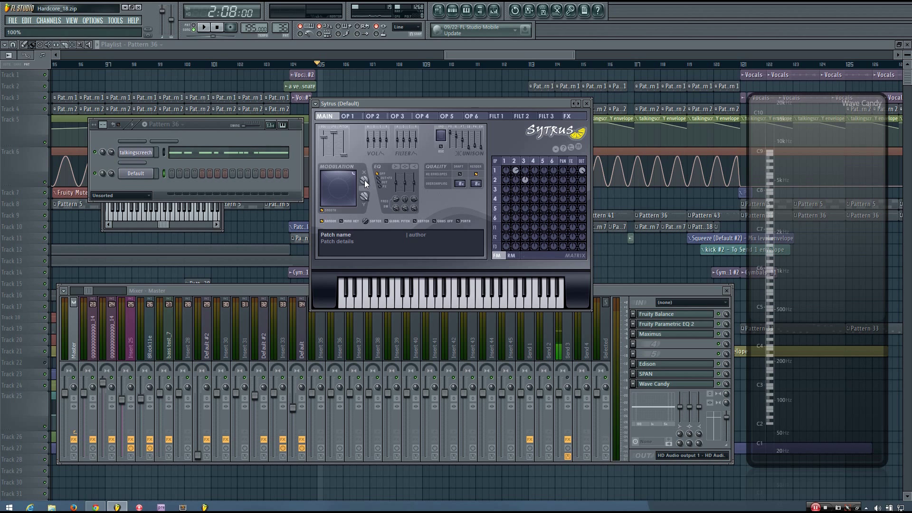
key(n)
drag(364, 181, 364, 200)
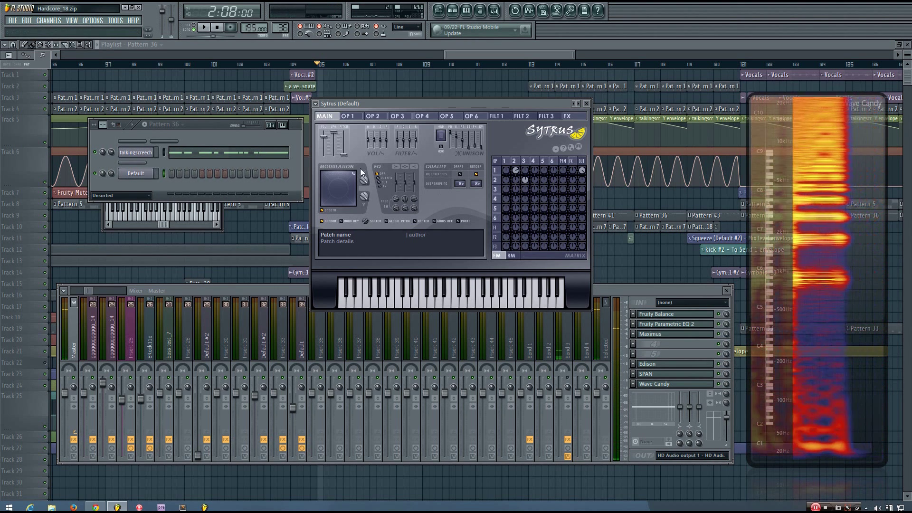
click(364, 197)
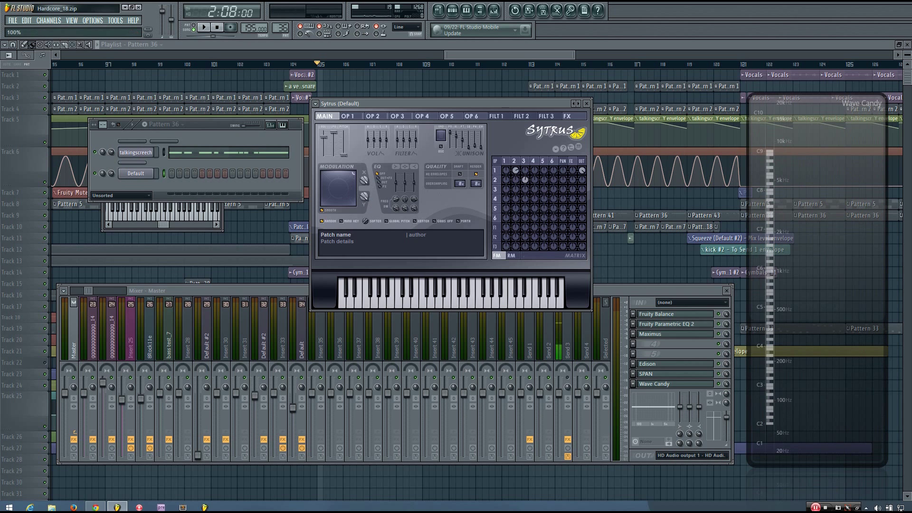
key(n)
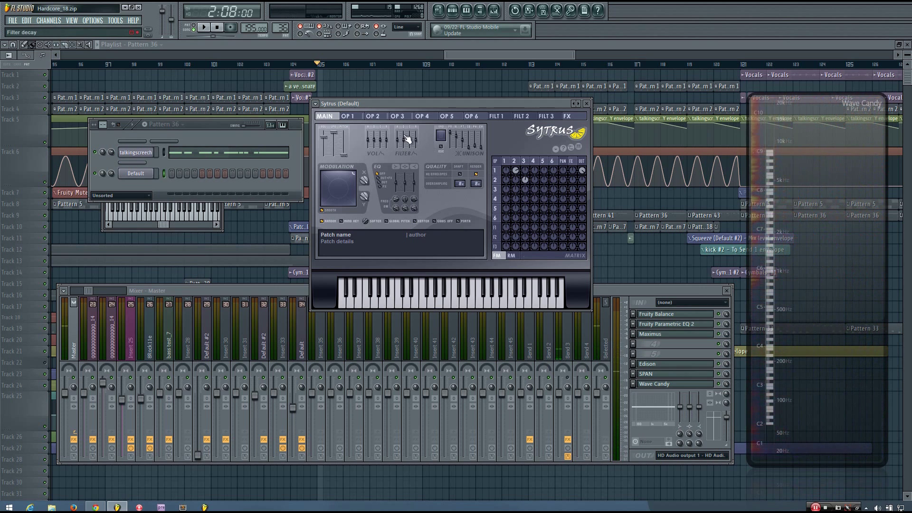
Flip through the new patch's operator pages and show its FX settings
click(351, 117)
click(449, 116)
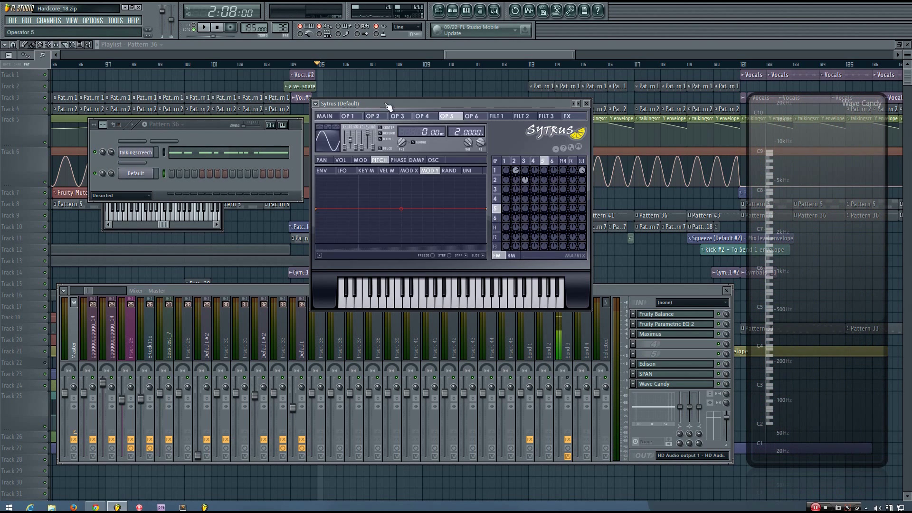
click(325, 116)
click(350, 116)
click(399, 116)
click(450, 117)
click(473, 115)
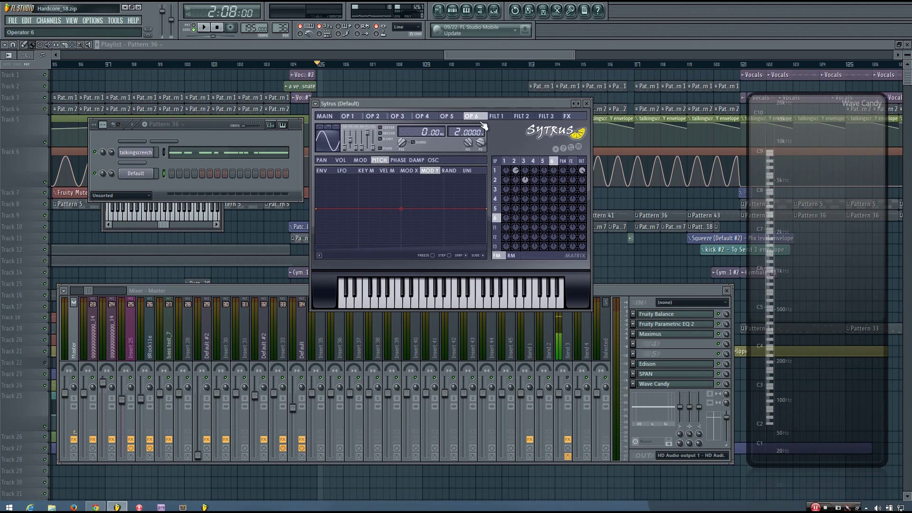
click(568, 116)
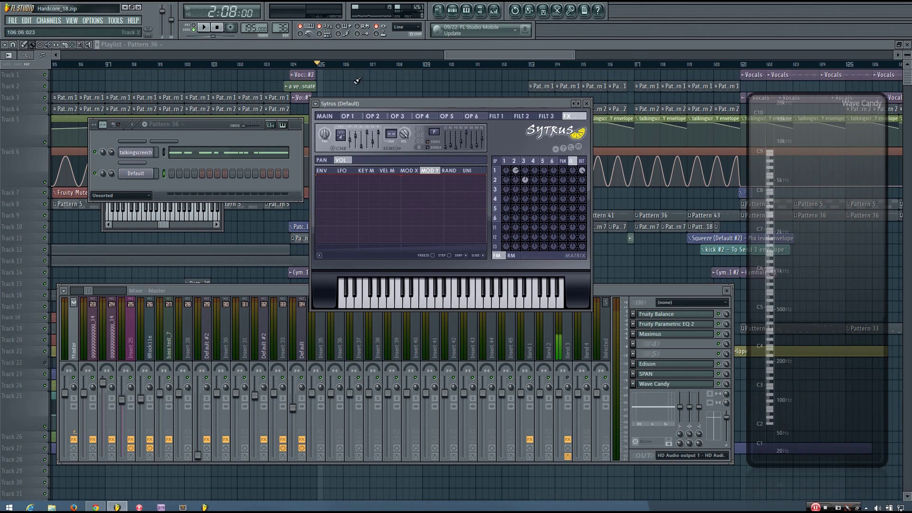
Reopen the talkingscreech Sytrus on its FX page, placed beside the new patch
drag(420, 106, 415, 127)
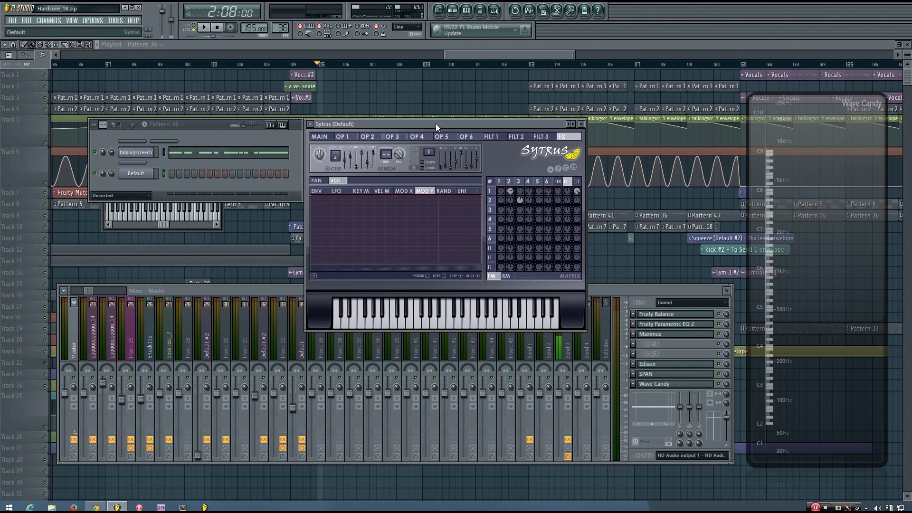
drag(435, 124, 462, 108)
click(134, 152)
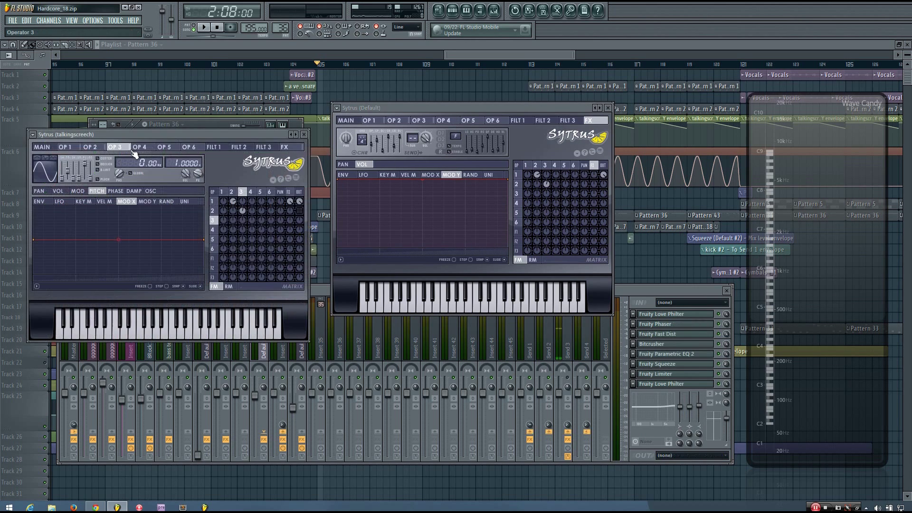
click(284, 146)
drag(543, 107, 549, 119)
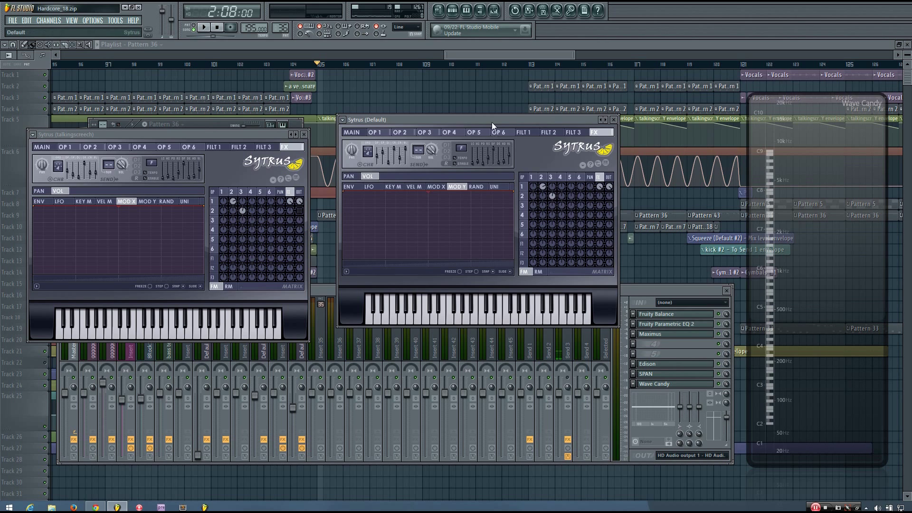
drag(491, 122, 493, 136)
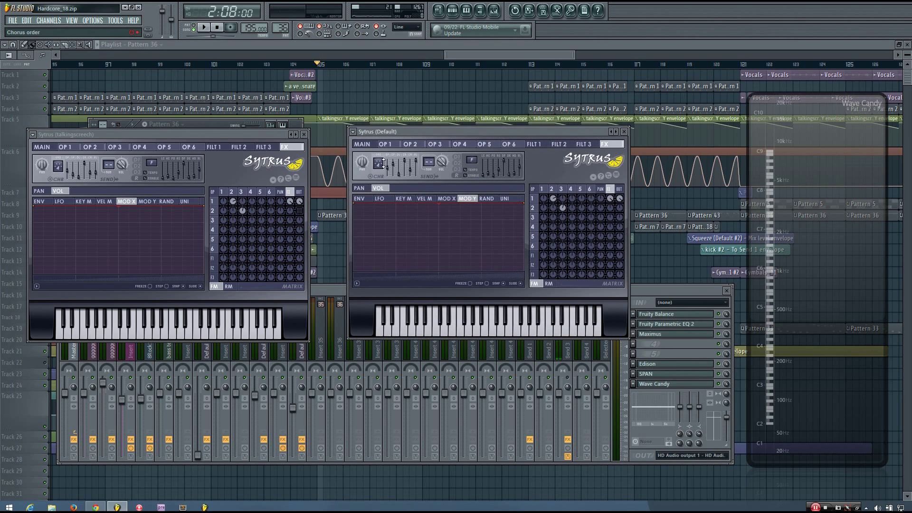
click(269, 214)
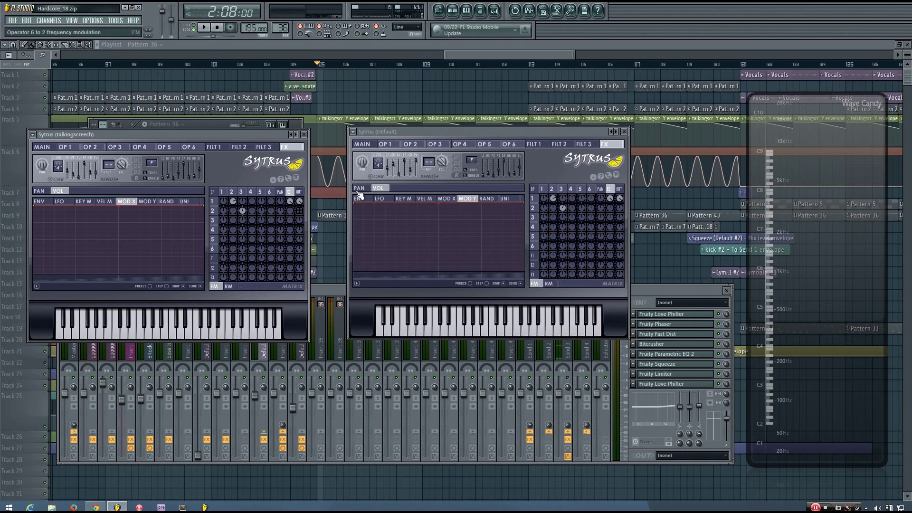
Set the new patch's chorus speed to 25% and chorus volume to 95%, auditioning on A4
right_click(393, 163)
click(398, 137)
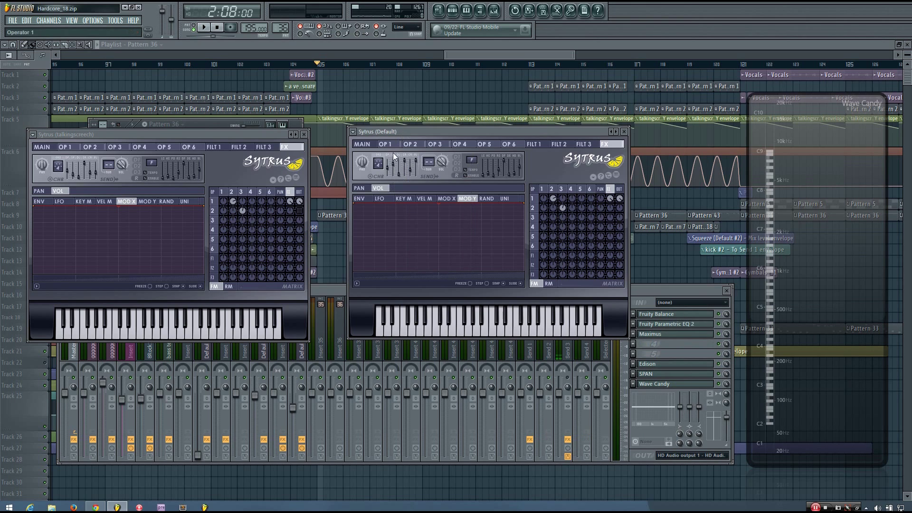
click(394, 163)
drag(394, 164, 401, 181)
click(419, 164)
key(n)
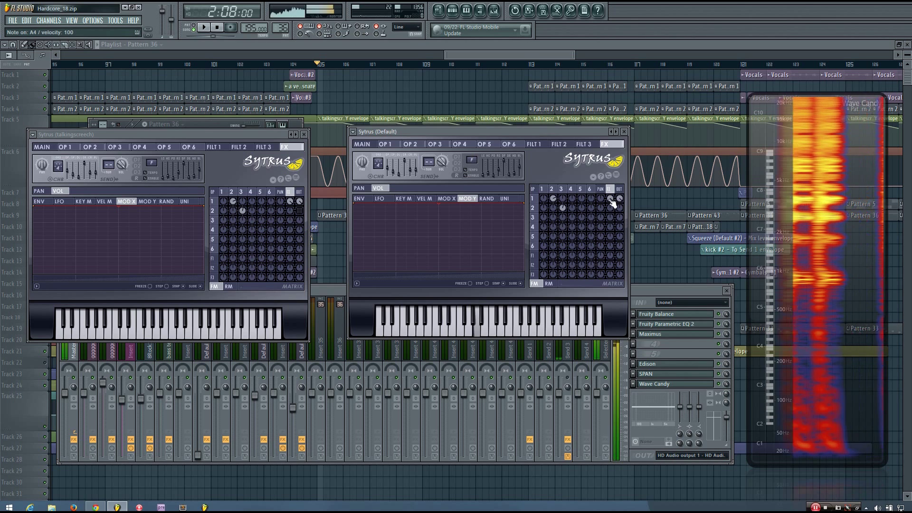
key(n)
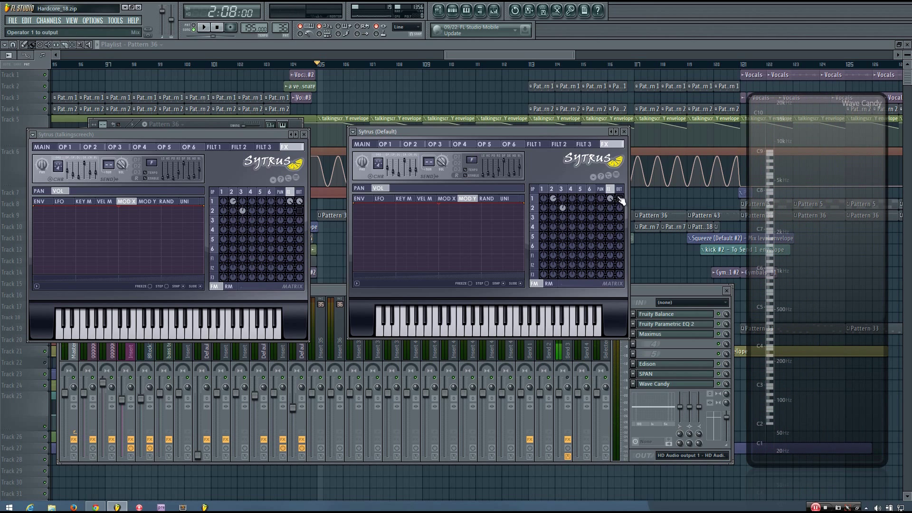
Try changing operator 1's output cell in the matrix, then restore it and audition
drag(621, 201, 622, 205)
right_click(620, 201)
key(n)
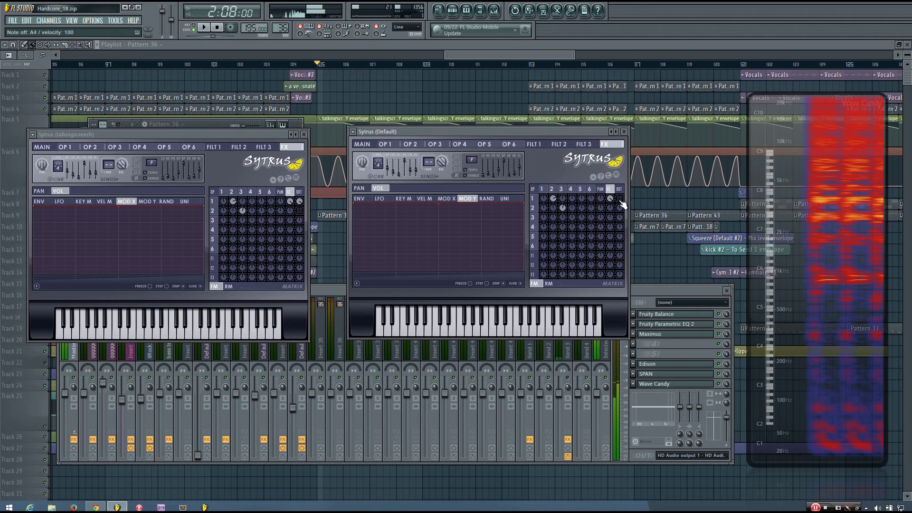
key(n)
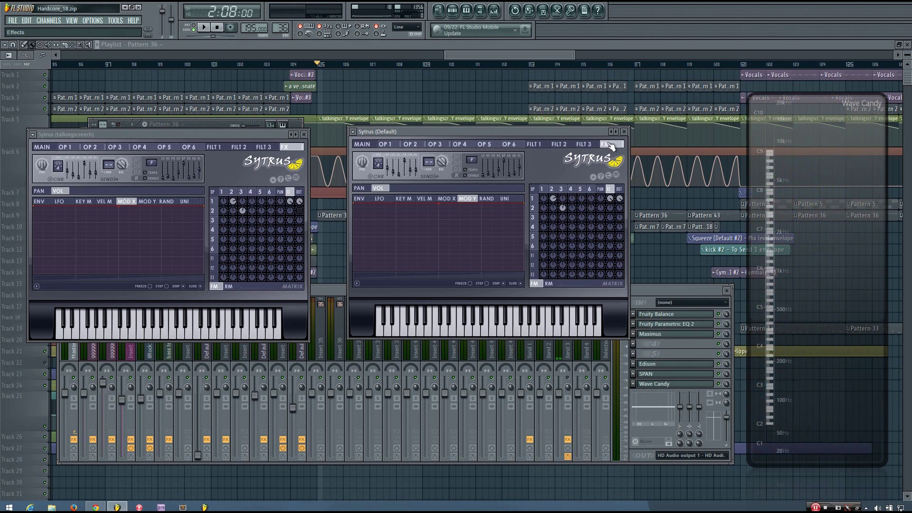
Show the MAIN page in both Sytrus windows and compare their unison sections
drag(609, 144, 386, 139)
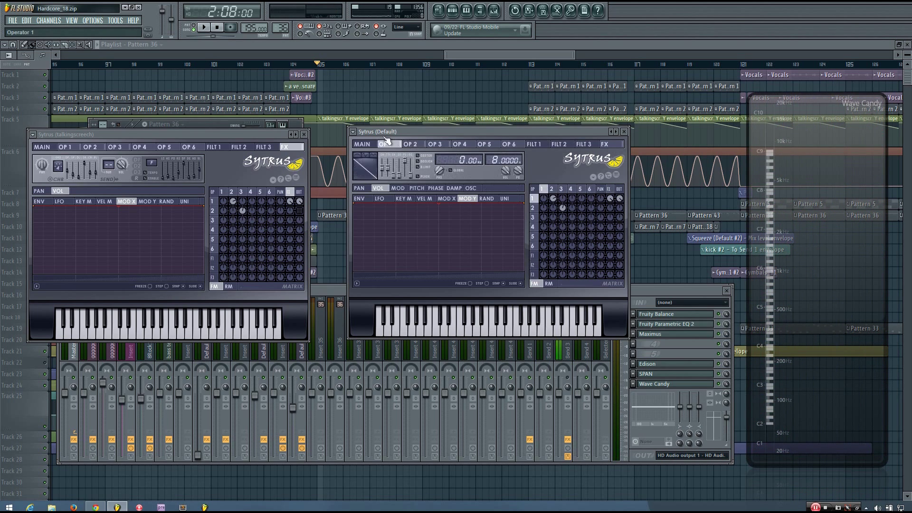
click(386, 139)
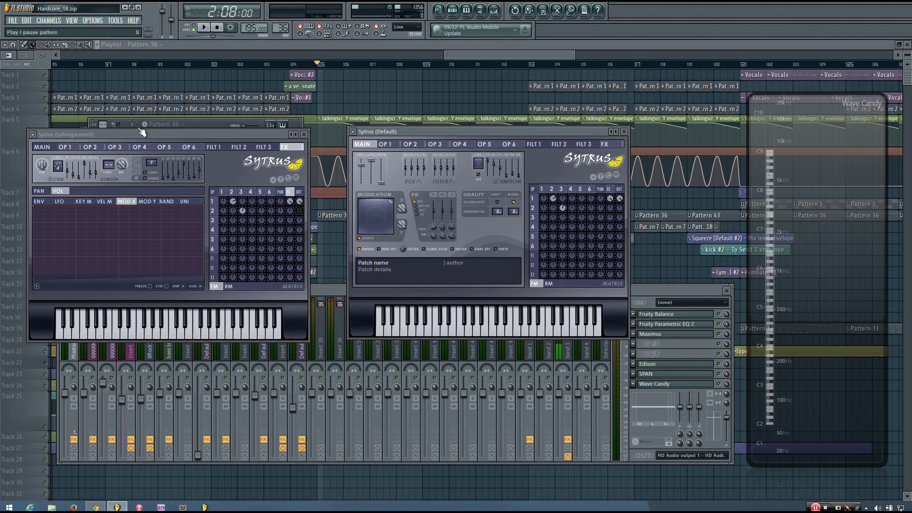
click(51, 149)
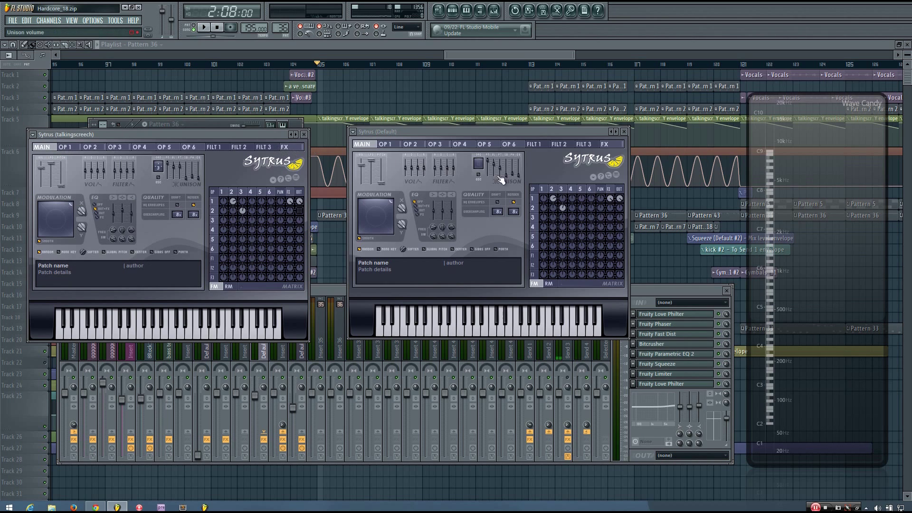
click(479, 162)
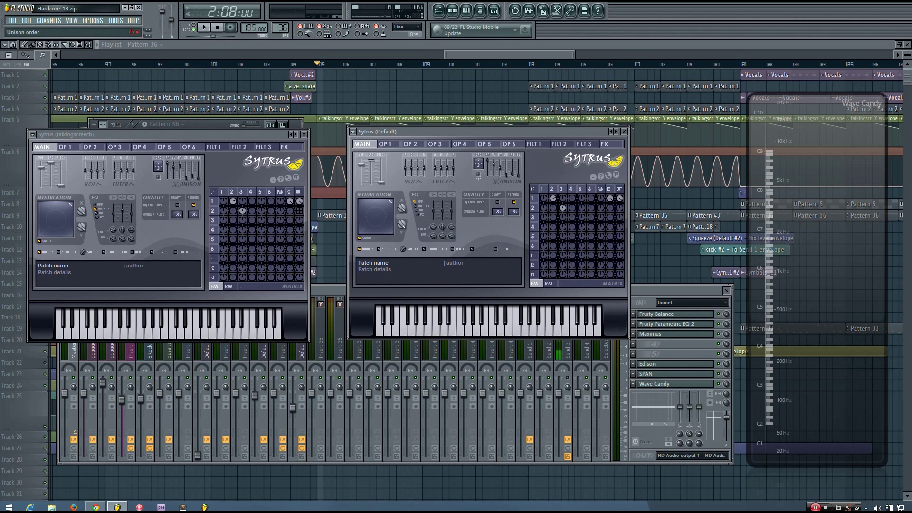
click(474, 166)
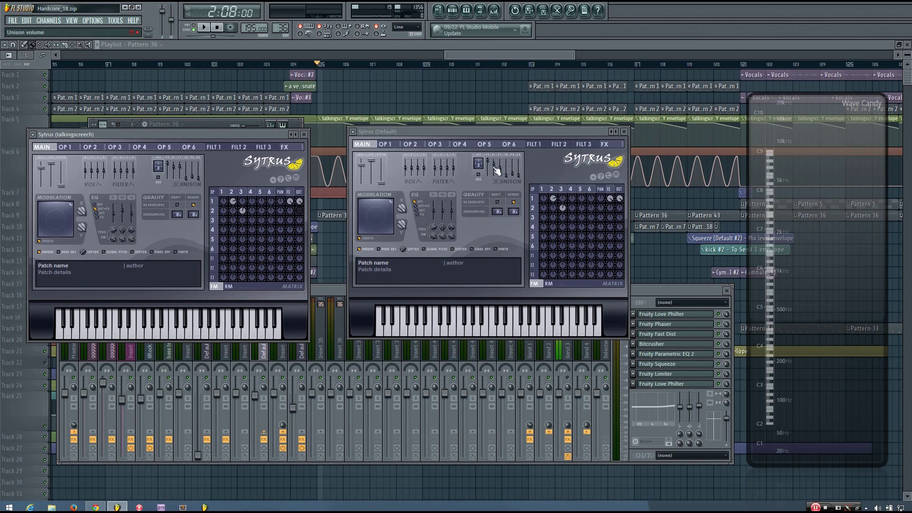
Paste the original's unison value into the new patch's unison knob, auditioning A4, then show the mixer
right_click(499, 168)
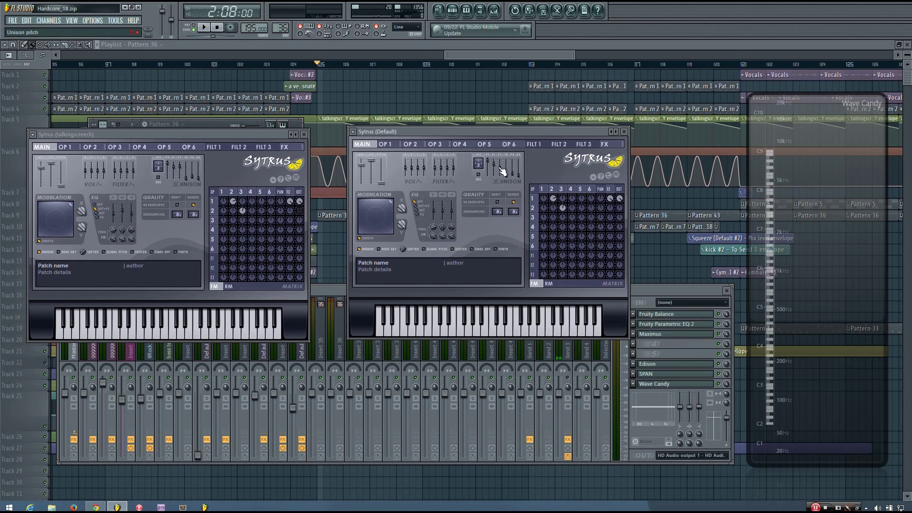
click(483, 130)
click(476, 328)
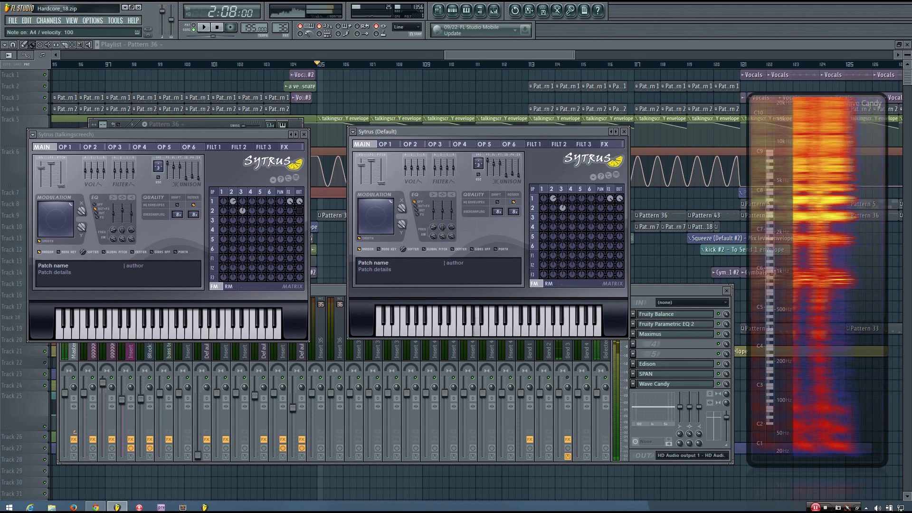
right_click(501, 166)
click(530, 263)
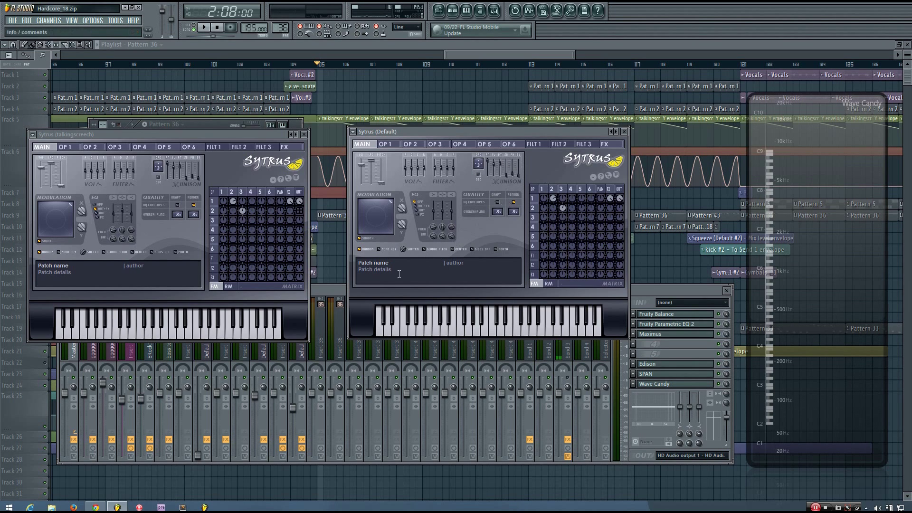
click(335, 290)
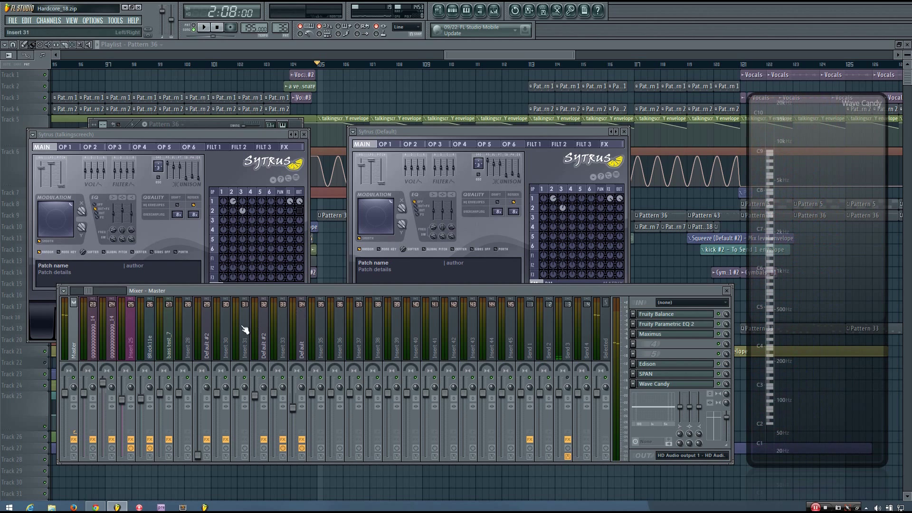
Route the selected Default channel to mixer insert 39 with Link selected channels
click(452, 10)
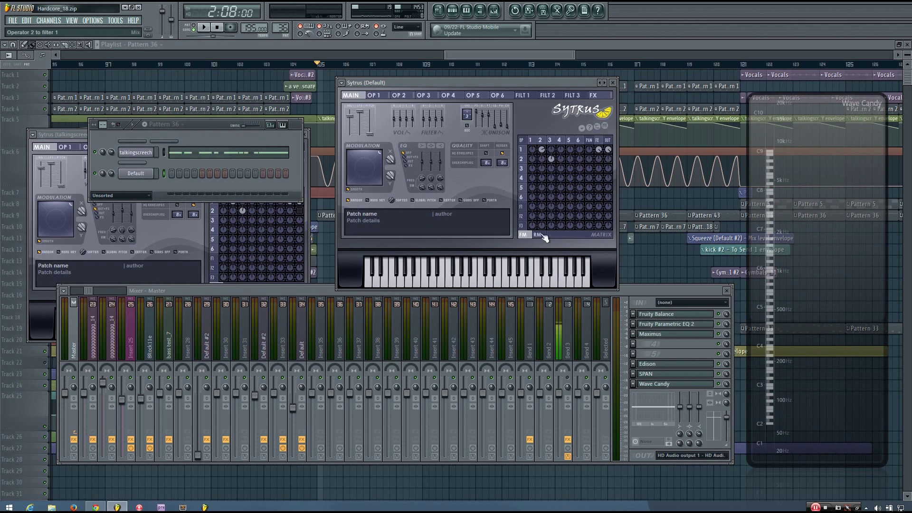
drag(212, 124, 191, 112)
drag(301, 289, 298, 292)
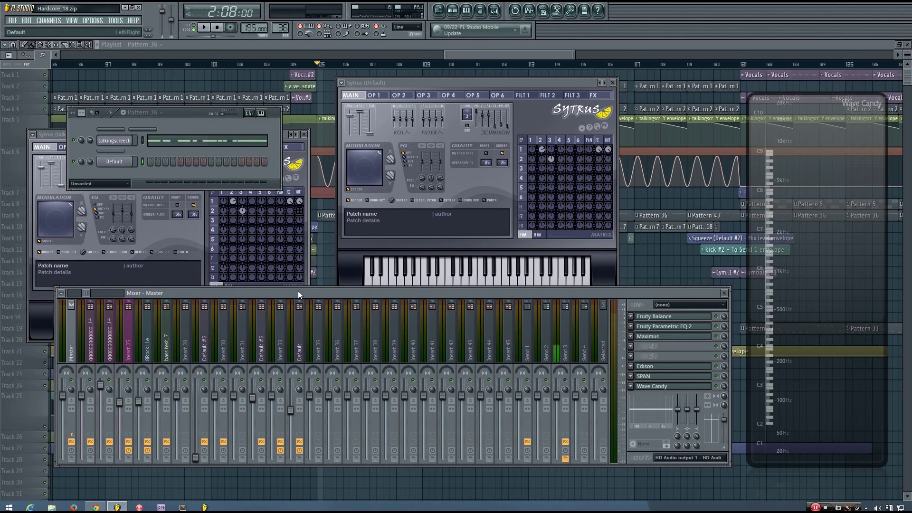
right_click(394, 351)
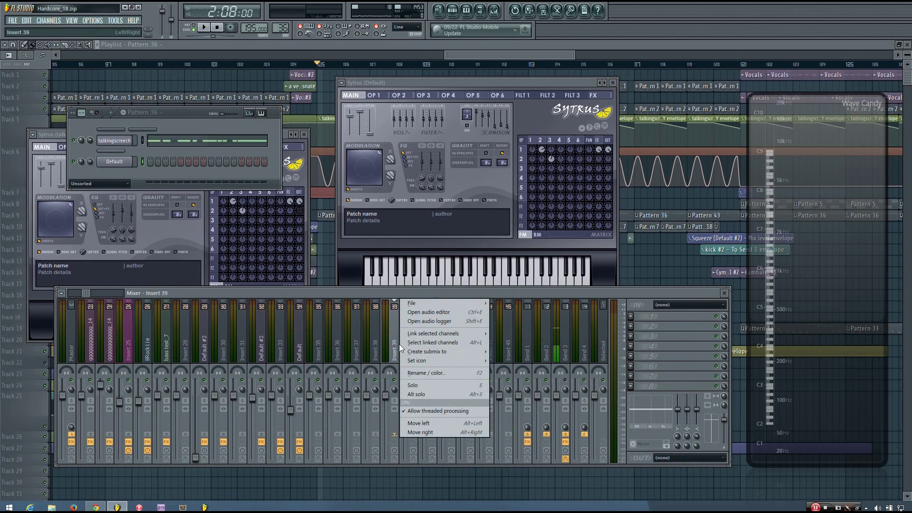
mouse_move(470, 334)
click(515, 333)
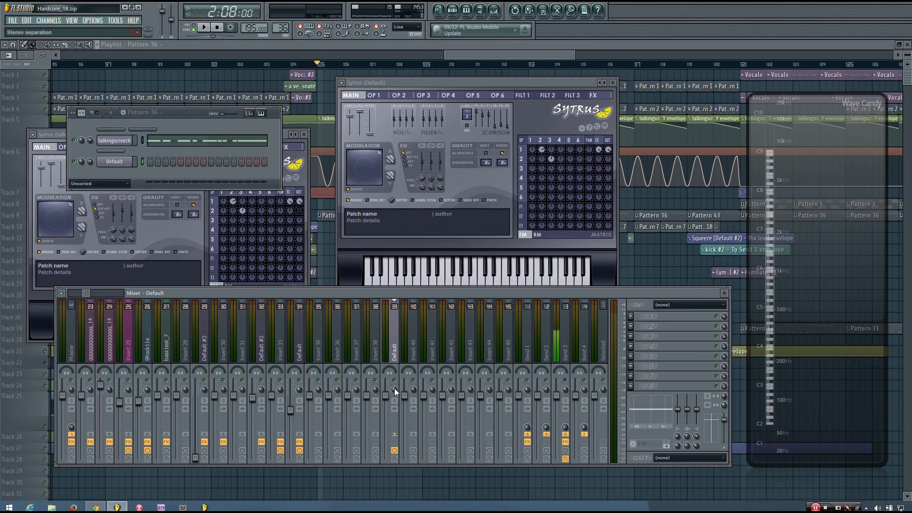
Widen insert 39's stereo separation to about 34%
drag(394, 389, 394, 388)
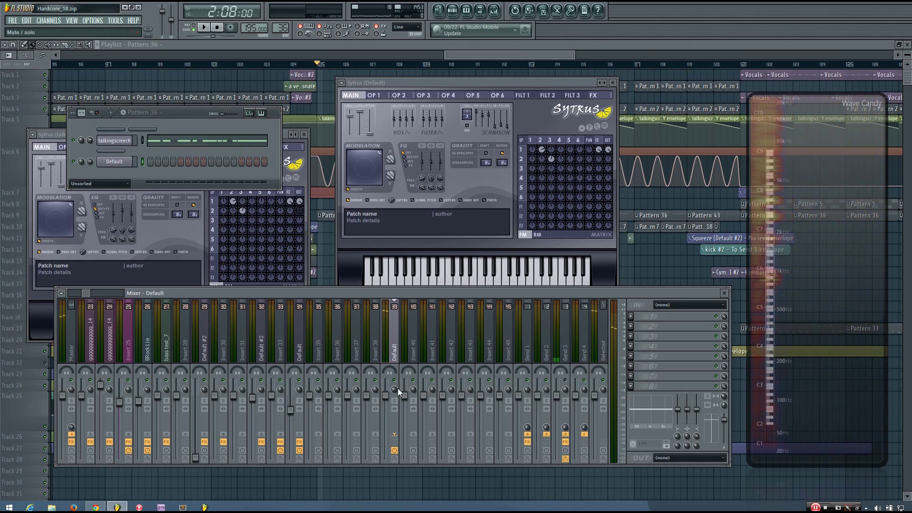
mouse_move(394, 389)
mouse_down()
mouse_move(394, 381)
mouse_move(394, 389)
mouse_up()
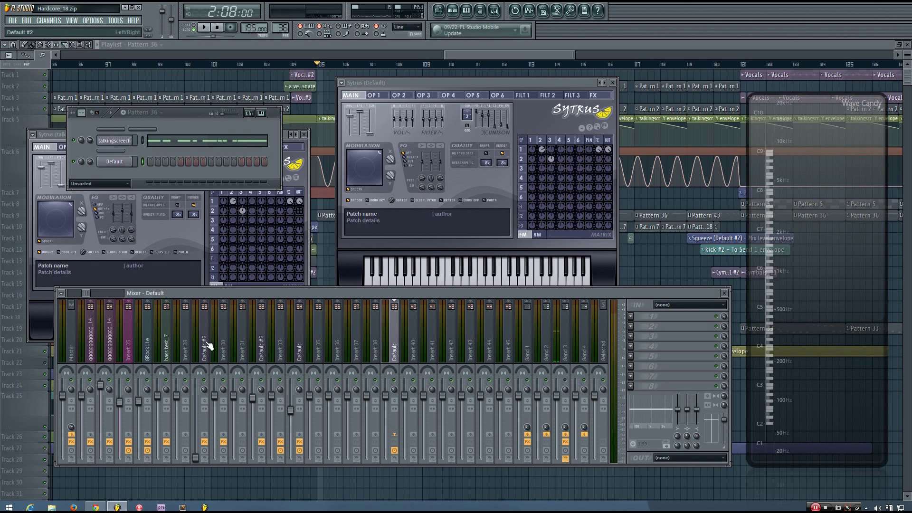
drag(426, 296, 425, 292)
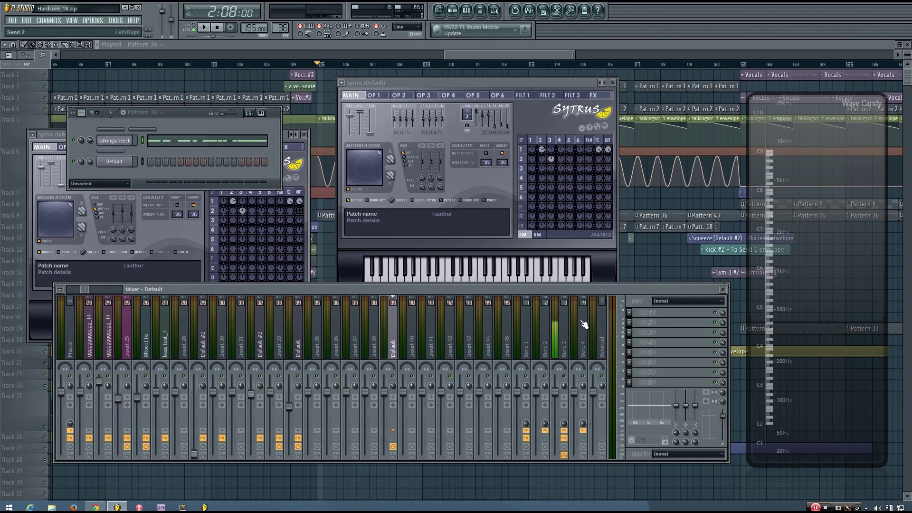
Load Fruity Love Philter into insert 39's first FX slot and switch it to the Default preset
click(630, 314)
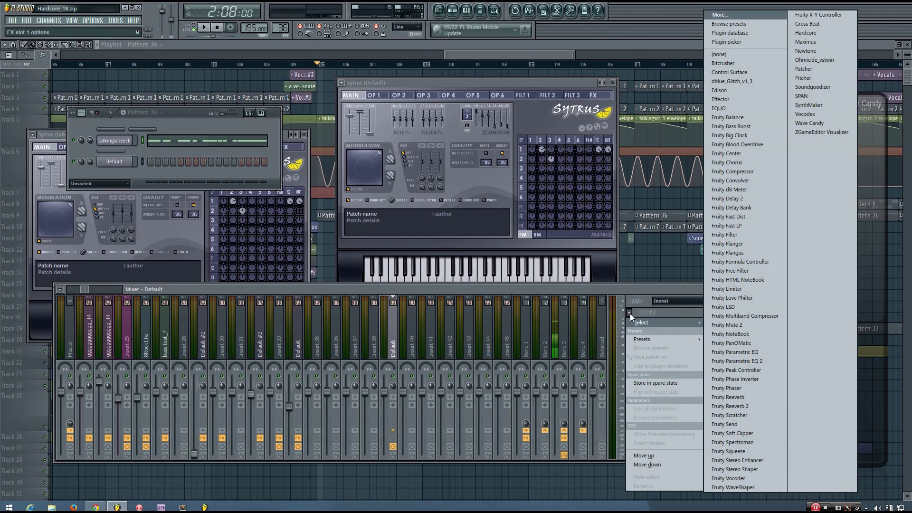
click(728, 297)
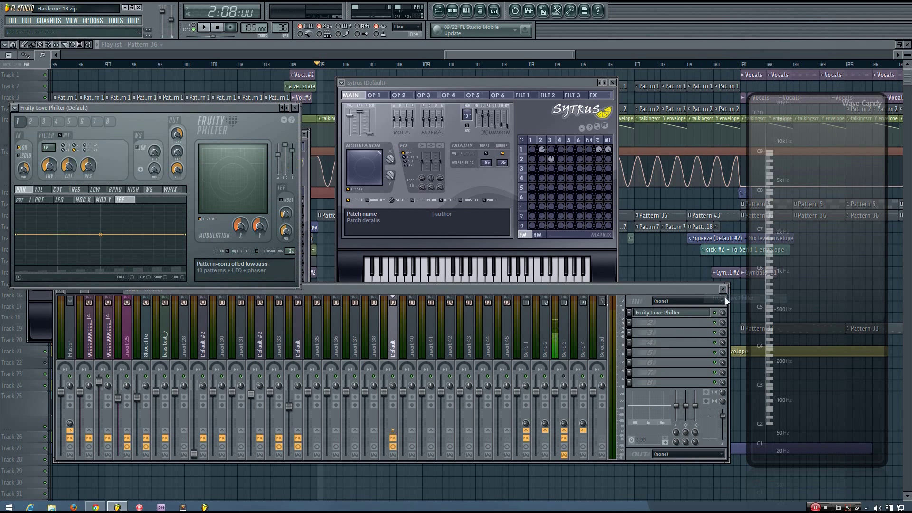
drag(197, 110, 386, 130)
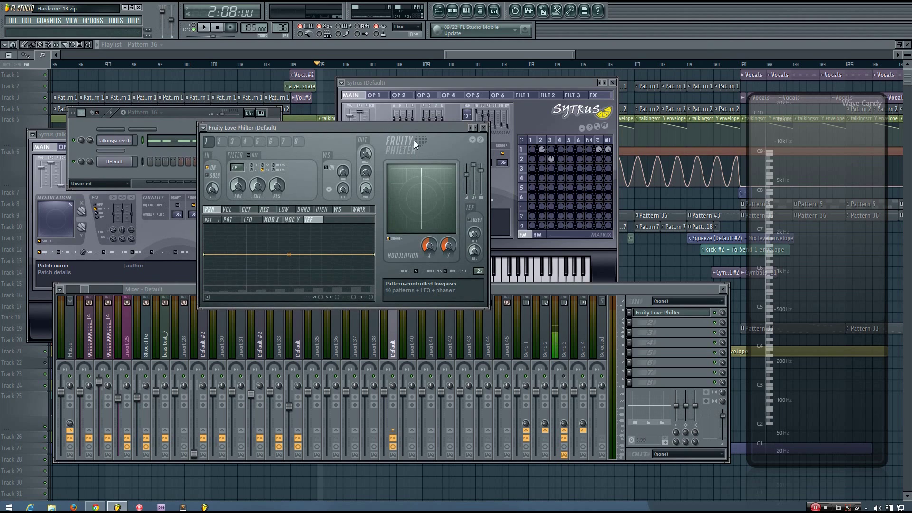
click(204, 128)
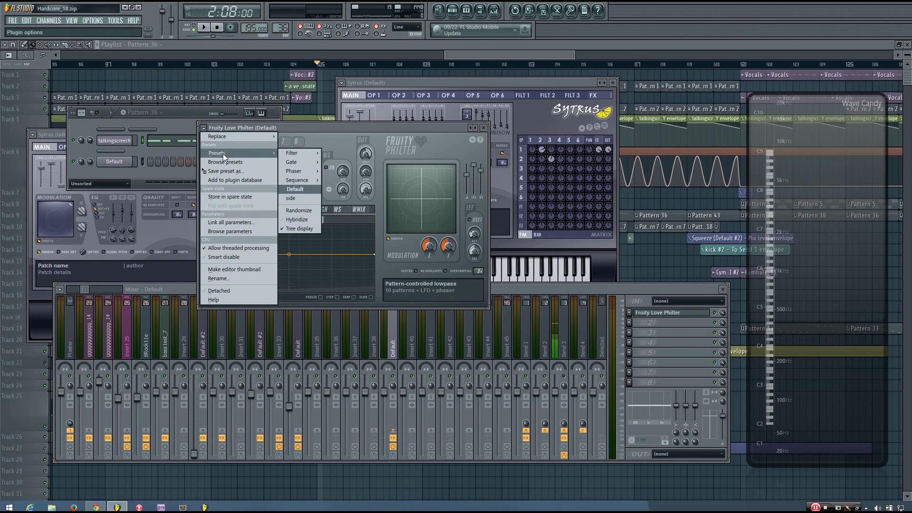
click(298, 189)
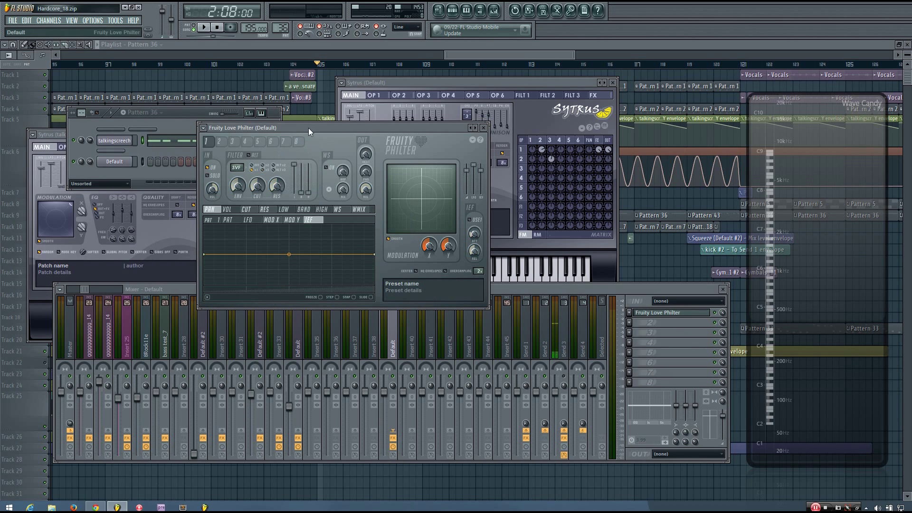
In Love Philter, lower L and raise H, set single filter mode, and raise cutoff to about 44%
drag(309, 127, 380, 123)
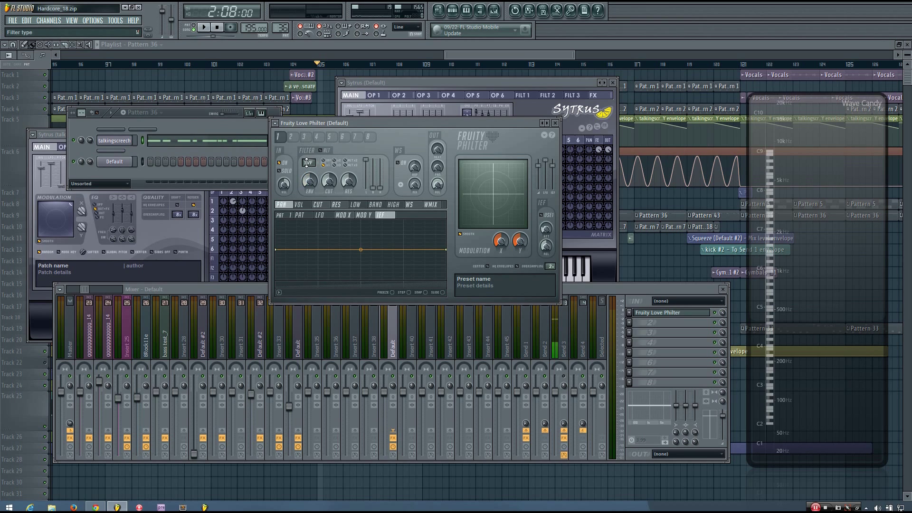
mouse_move(369, 161)
mouse_down()
mouse_move(369, 189)
mouse_move(380, 162)
mouse_up()
key(space)
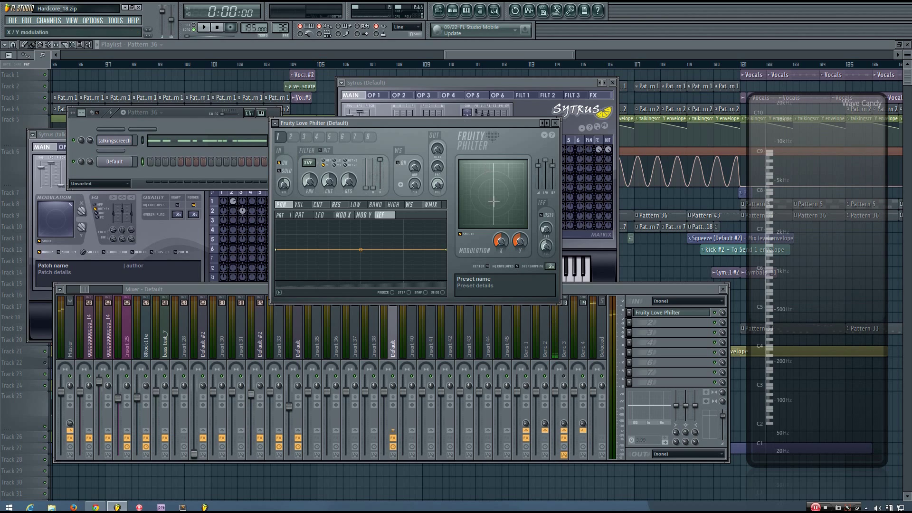
click(329, 181)
key(z)
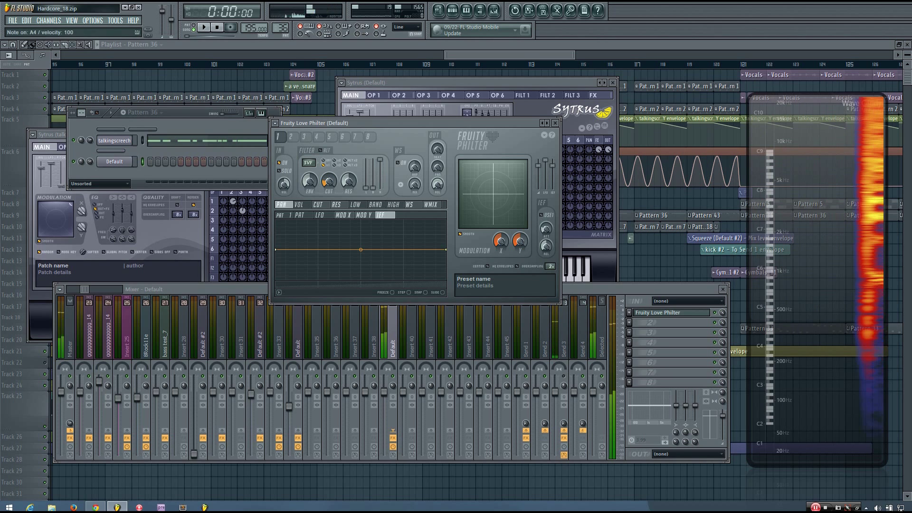
drag(329, 181, 329, 167)
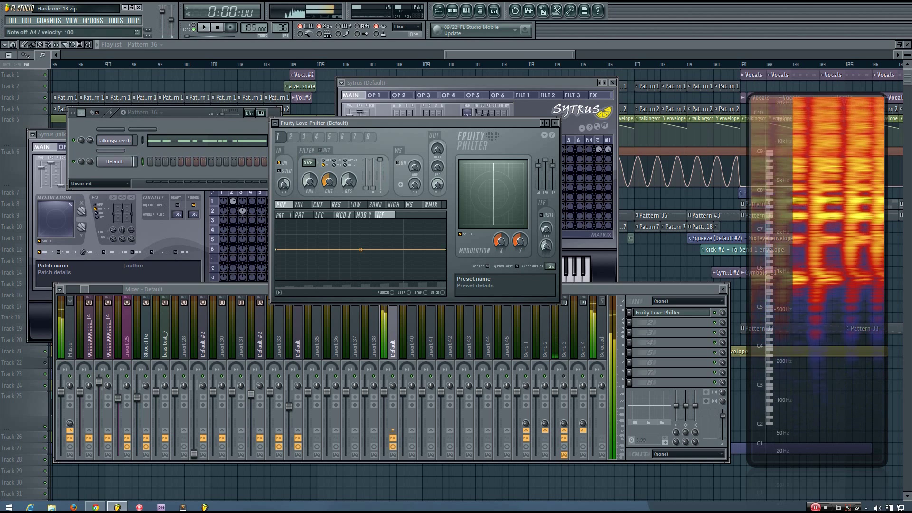
click(326, 165)
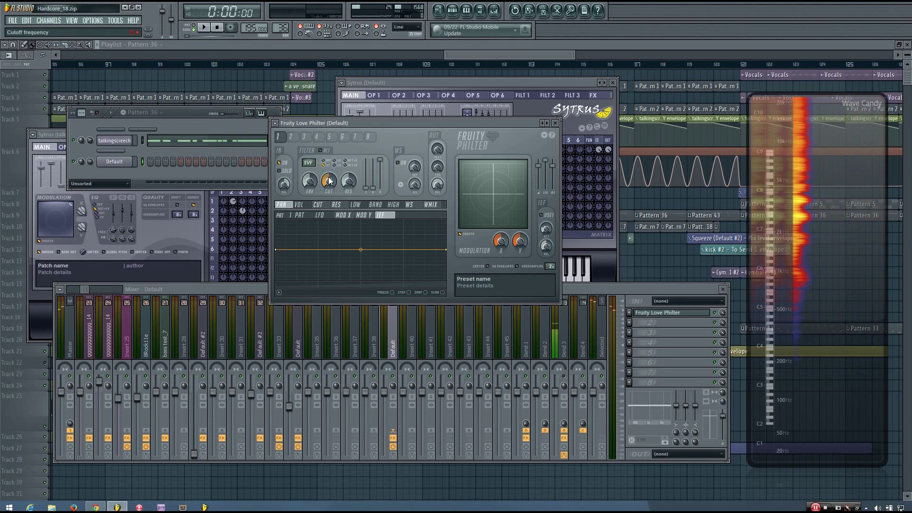
drag(329, 180, 330, 186)
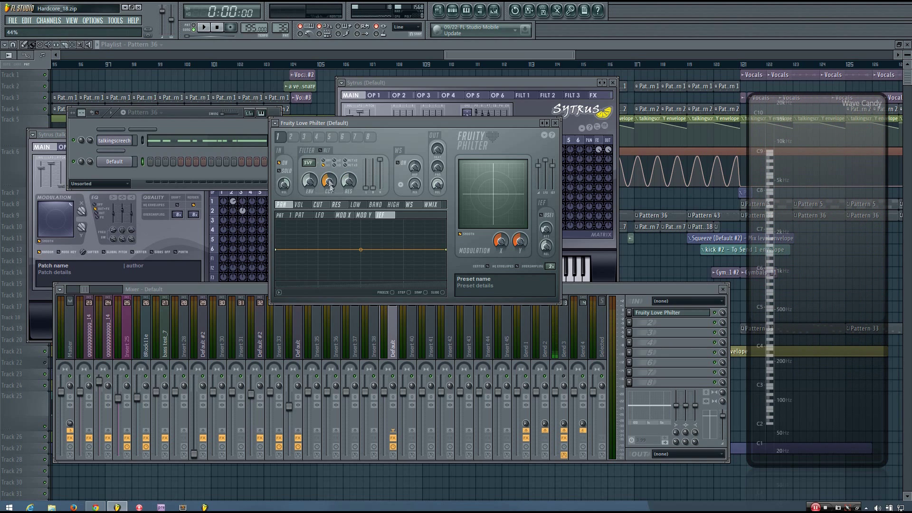
Adjust Sytrus's Modulation X, ending at about 55%, while playing test notes
drag(416, 121, 425, 122)
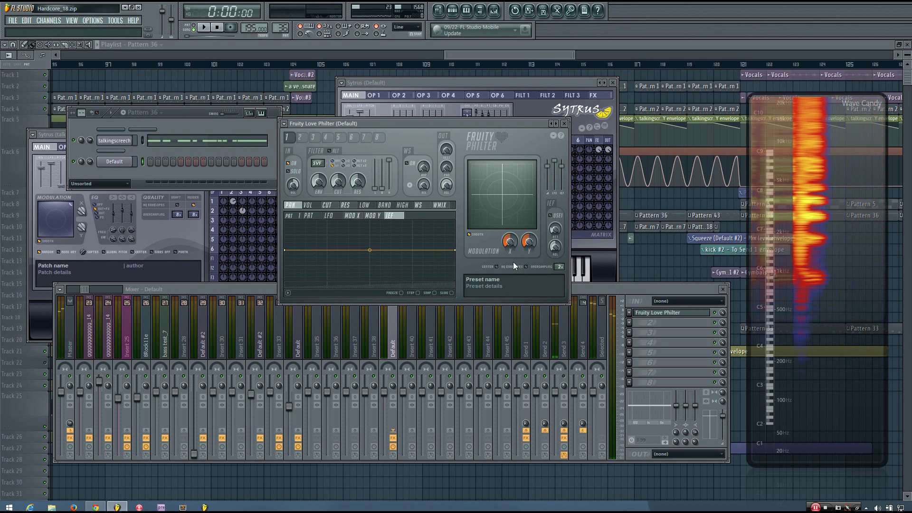
drag(441, 124, 435, 137)
click(412, 82)
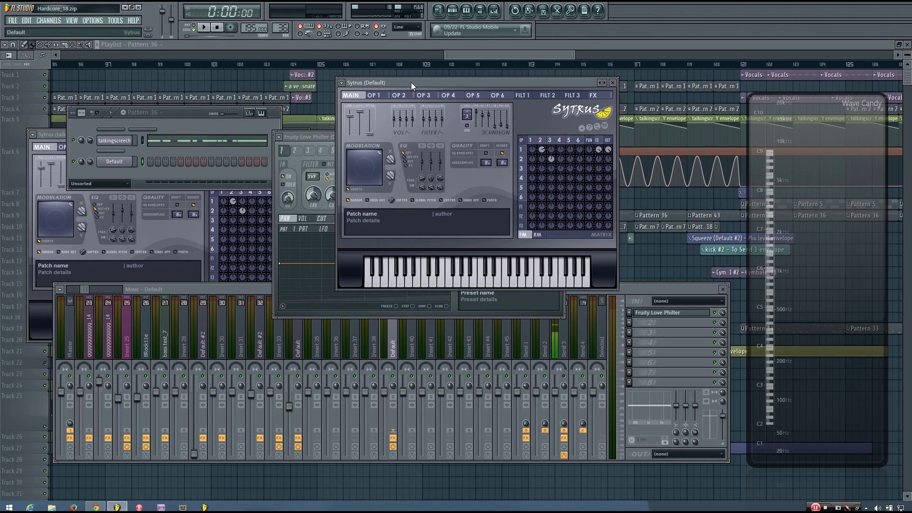
drag(389, 160, 390, 207)
key(n)
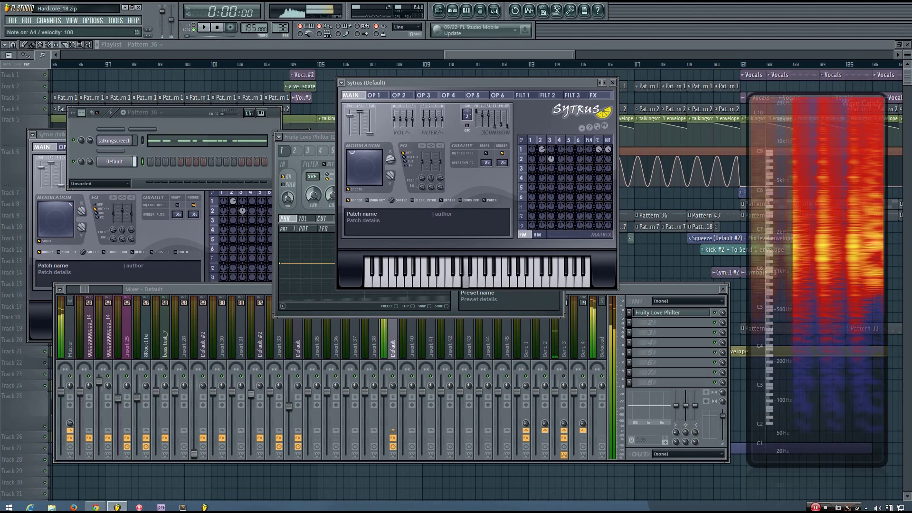
drag(390, 162, 390, 168)
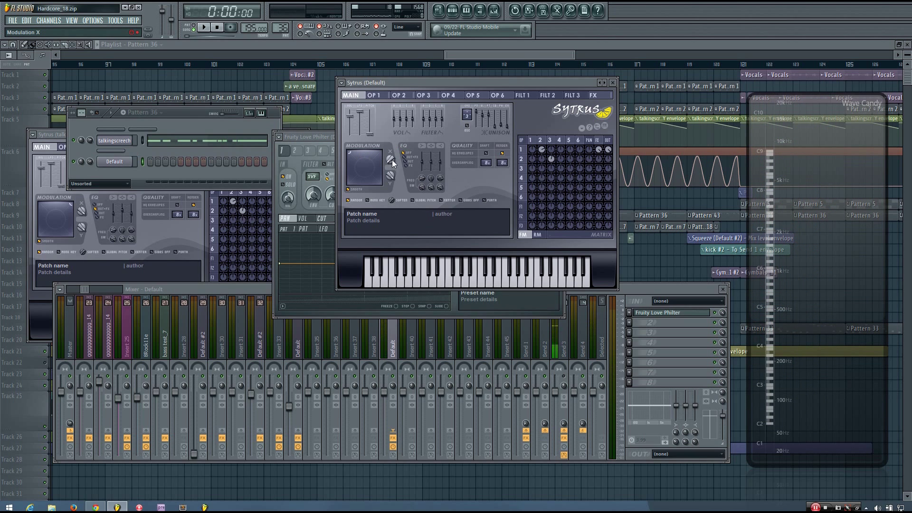
drag(392, 160, 392, 143)
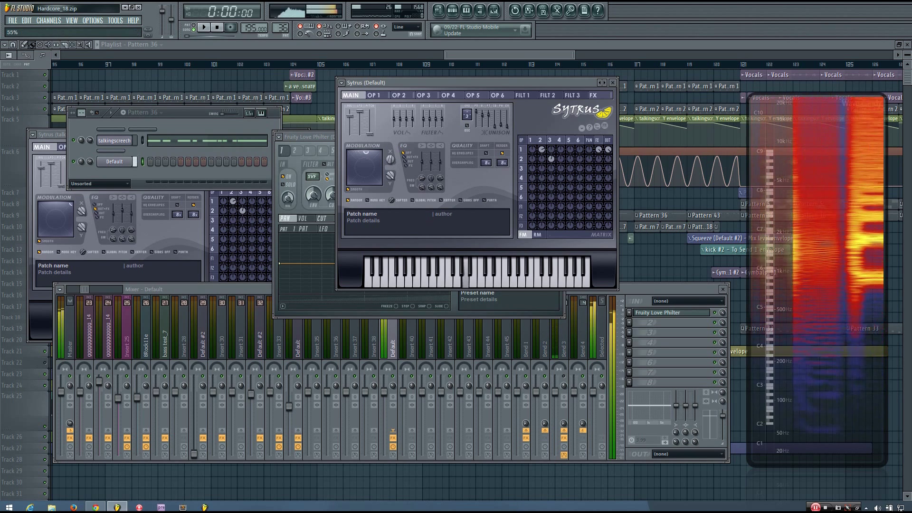
Close the Sytrus and Fruity Love Philter windows
click(615, 84)
drag(468, 136, 491, 99)
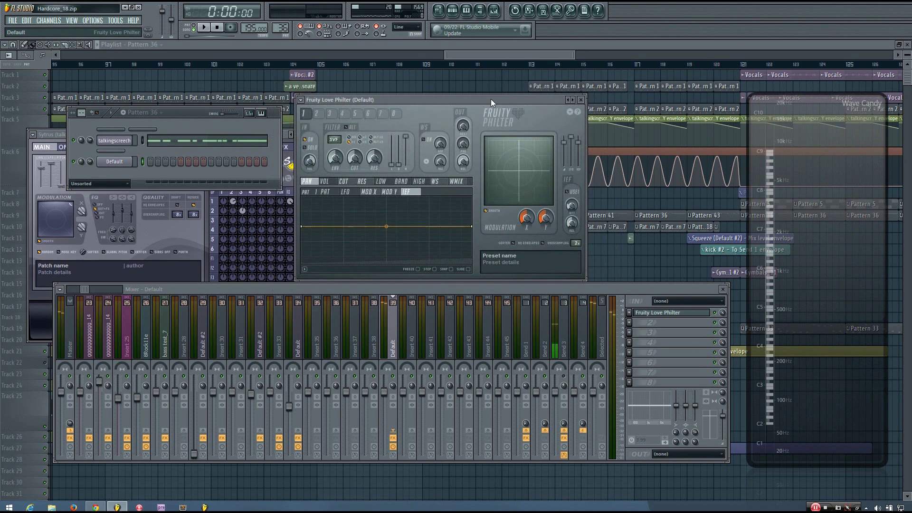
click(581, 100)
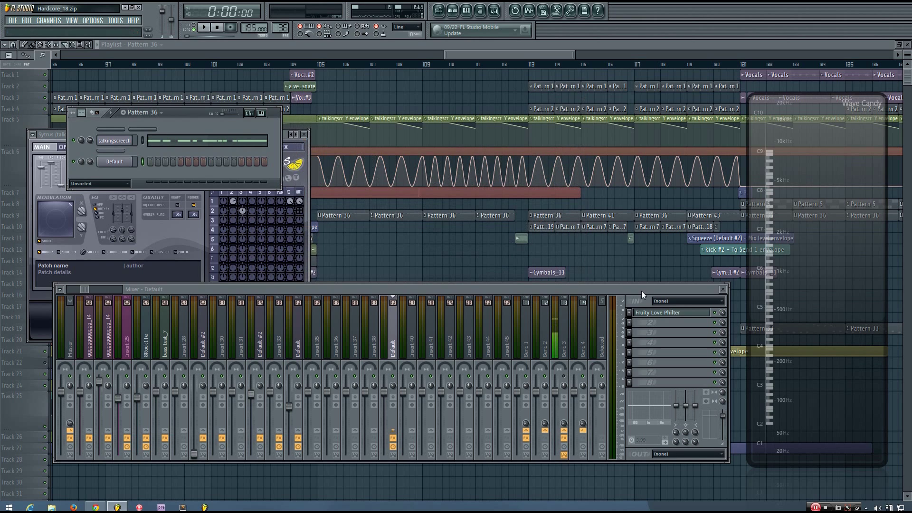
Load Fruity Phaser into insert 39's second effect slot and close its window
click(302, 338)
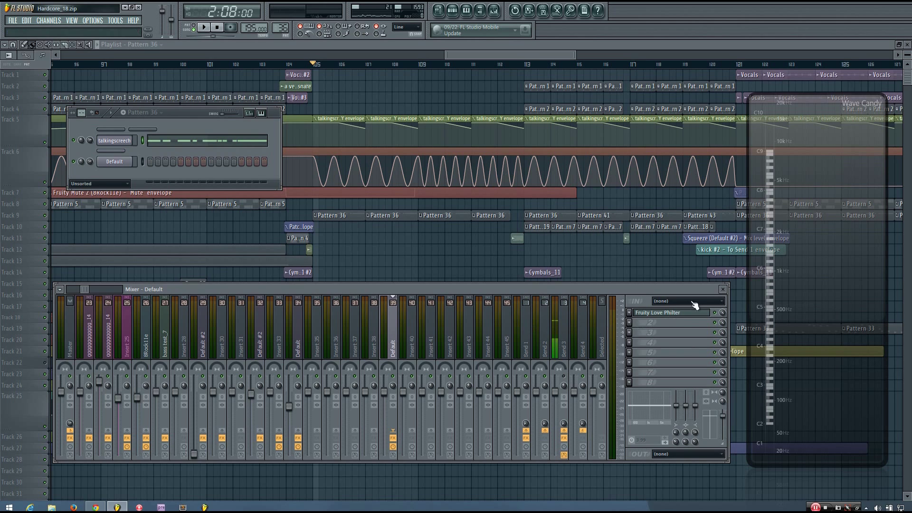
click(629, 325)
click(679, 411)
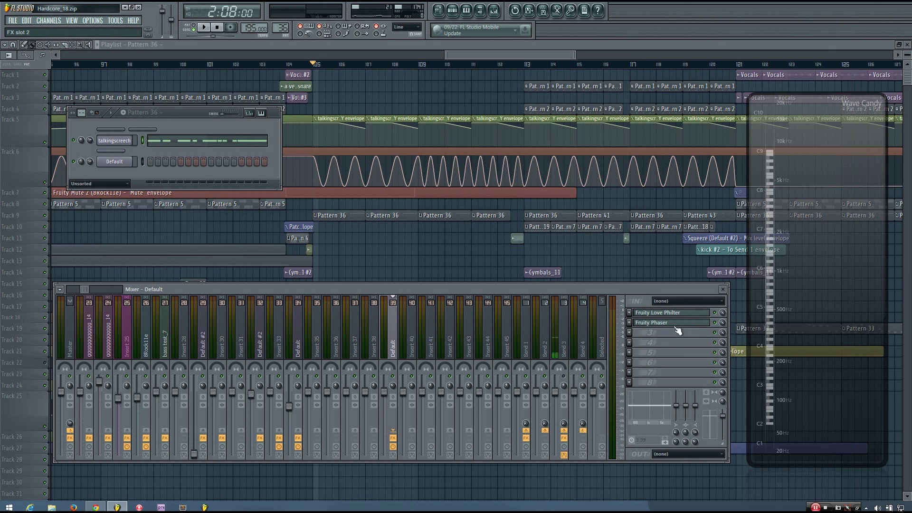
drag(243, 192, 401, 124)
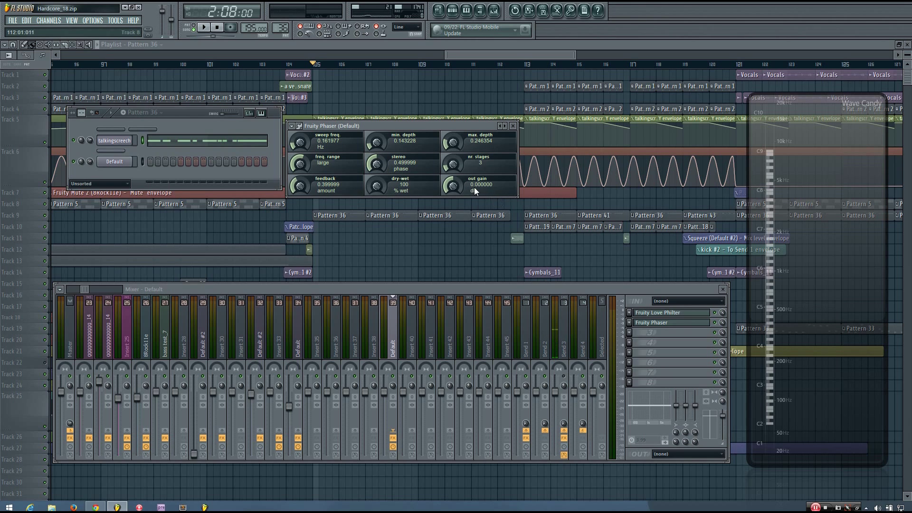
drag(432, 125, 469, 135)
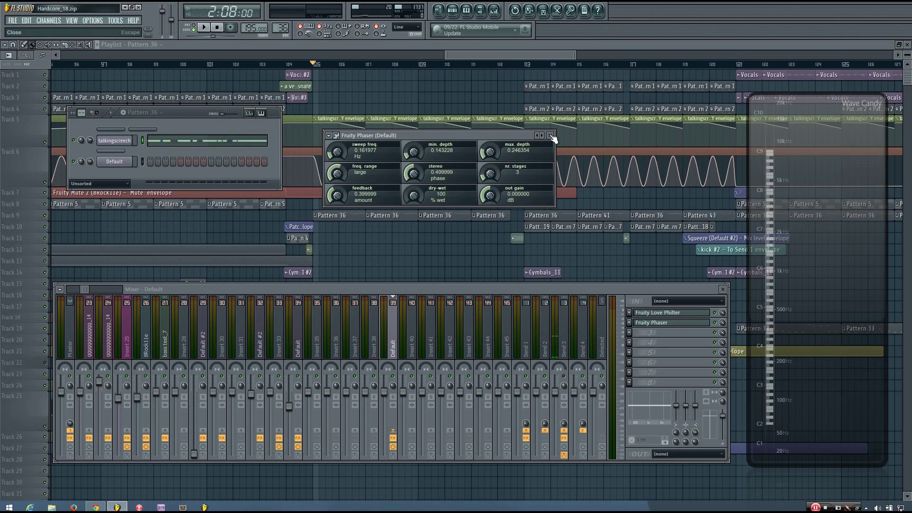
click(550, 135)
Preview notes on the Default channel with Fruity Phaser bypassed, then re-enabled
click(144, 162)
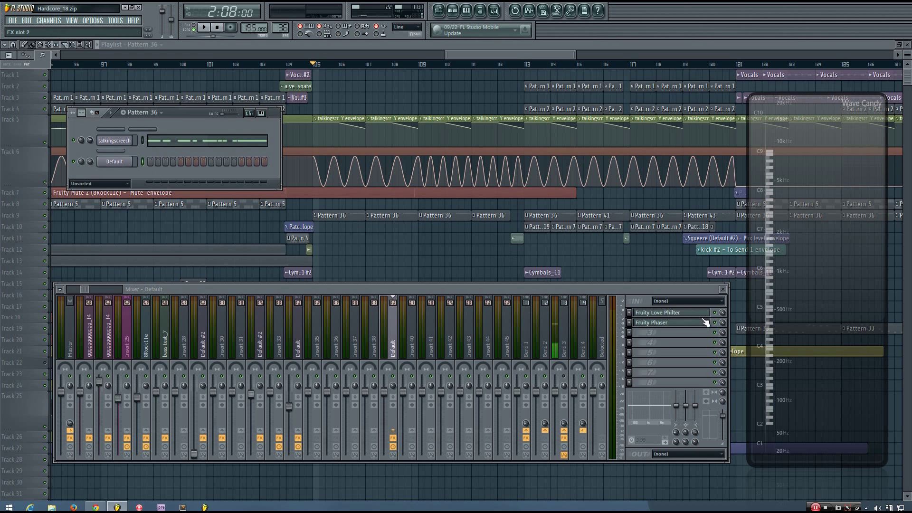
key(n)
key(n)
key(n)
click(714, 323)
key(n)
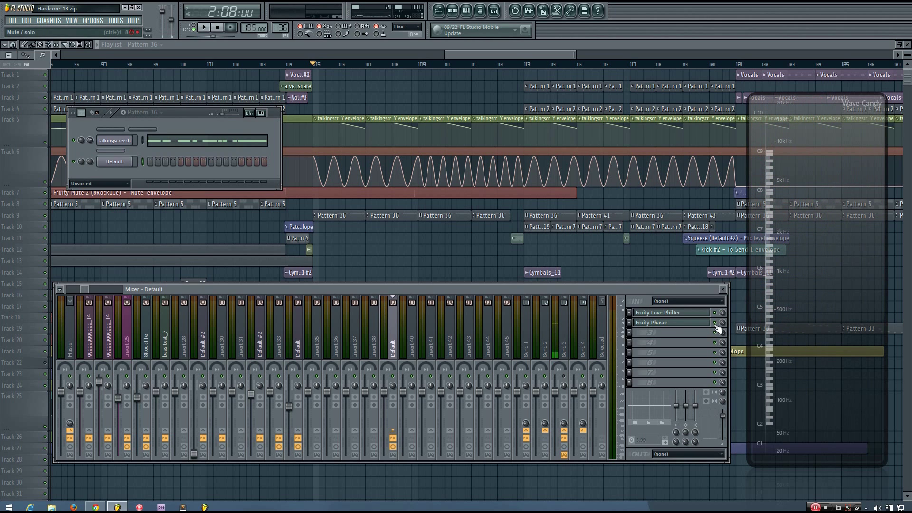
click(715, 323)
key(n)
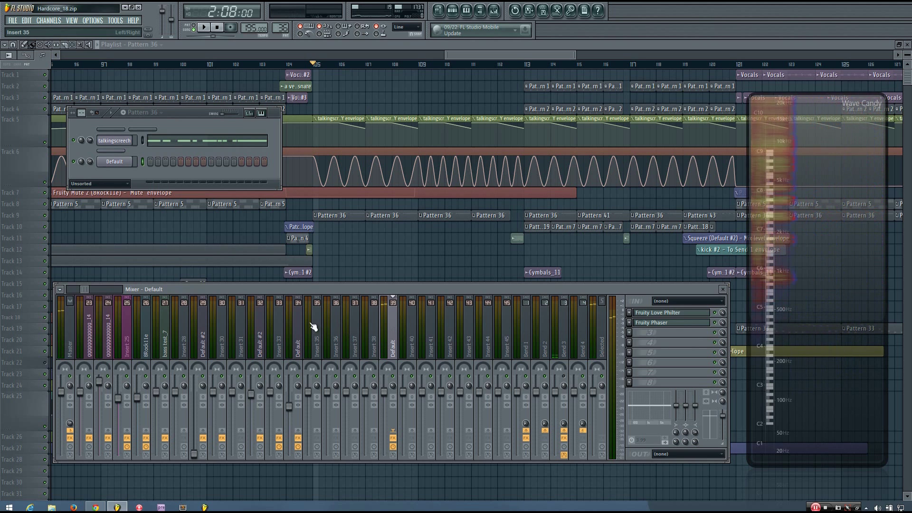
Load Fruity Fast Dist into insert 39's third effect slot
click(630, 333)
mouse_move(680, 323)
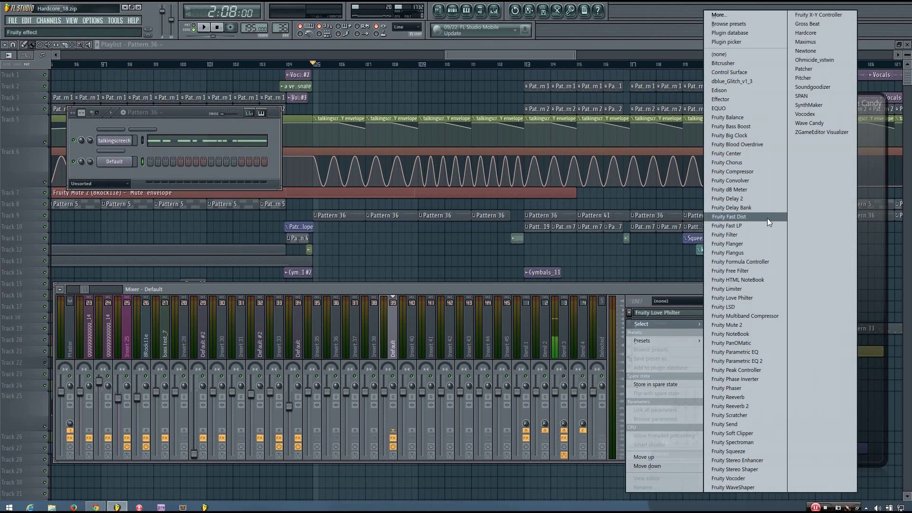
click(728, 217)
drag(176, 160, 435, 162)
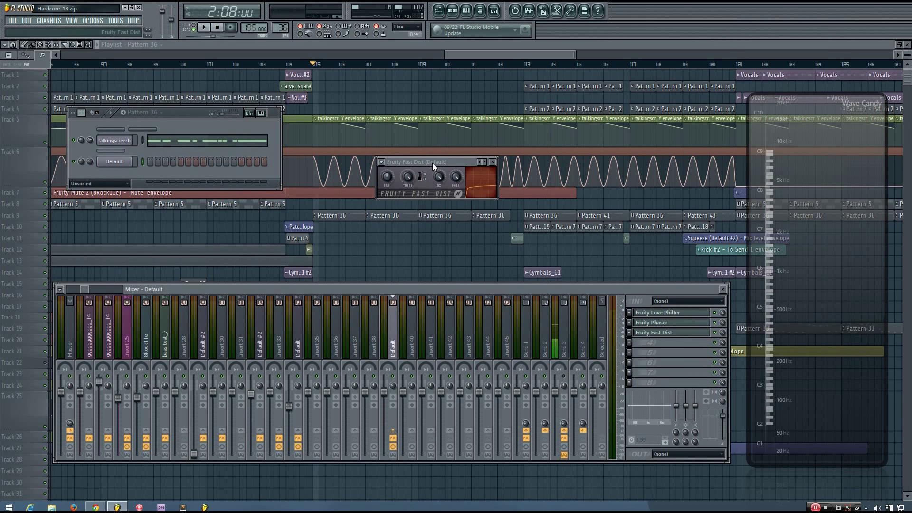
mouse_move(435, 162)
mouse_down()
mouse_move(400, 181)
mouse_move(429, 177)
mouse_up()
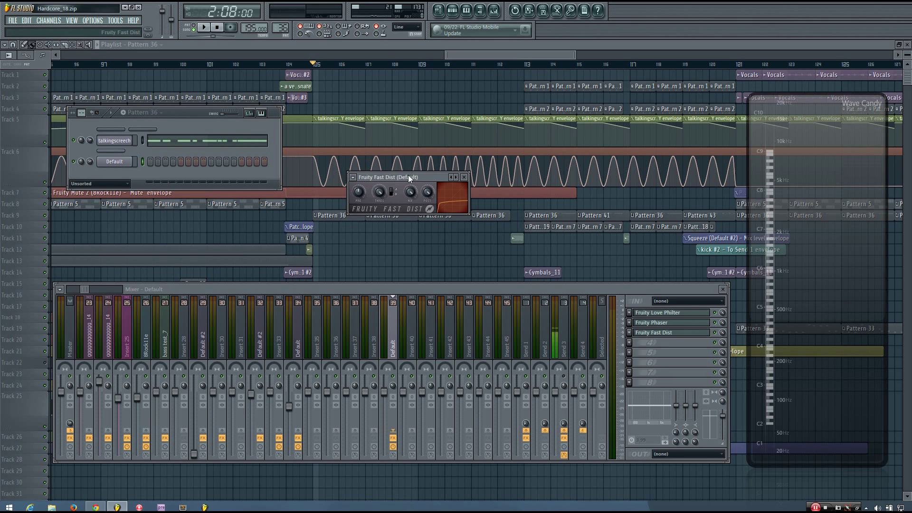
Audition the distorted screech, lower insert 39's fader, and reopen the Sytrus editor
key(n)
drag(386, 393, 386, 406)
key(n)
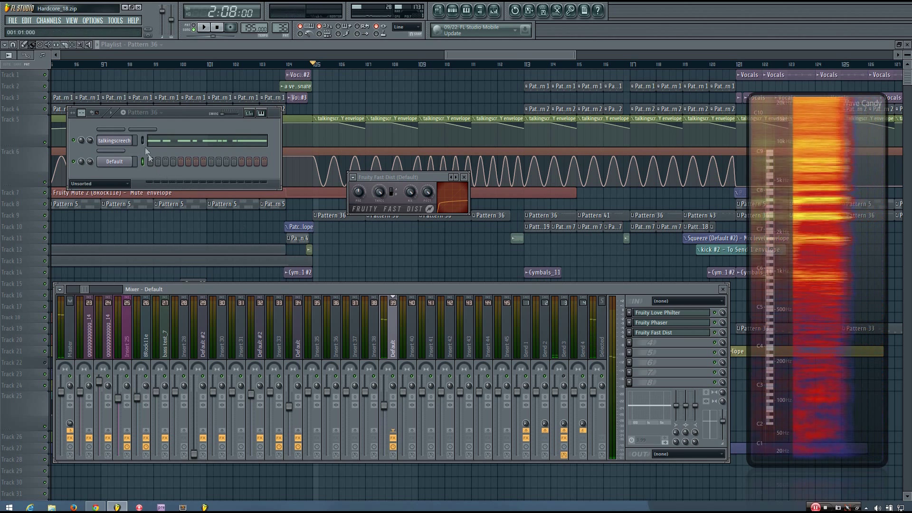
click(114, 161)
click(684, 334)
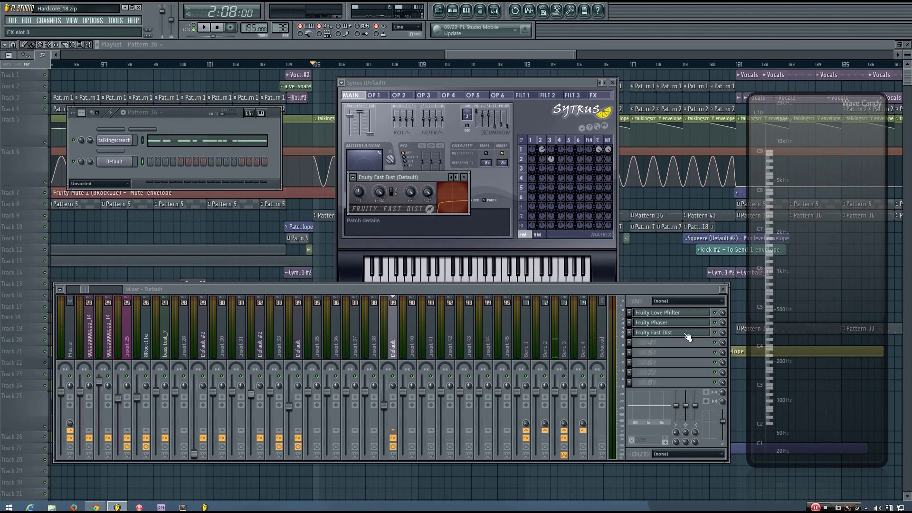
Close Fast Dist and load Bitcrusher into the Default insert's fourth effect slot
click(667, 334)
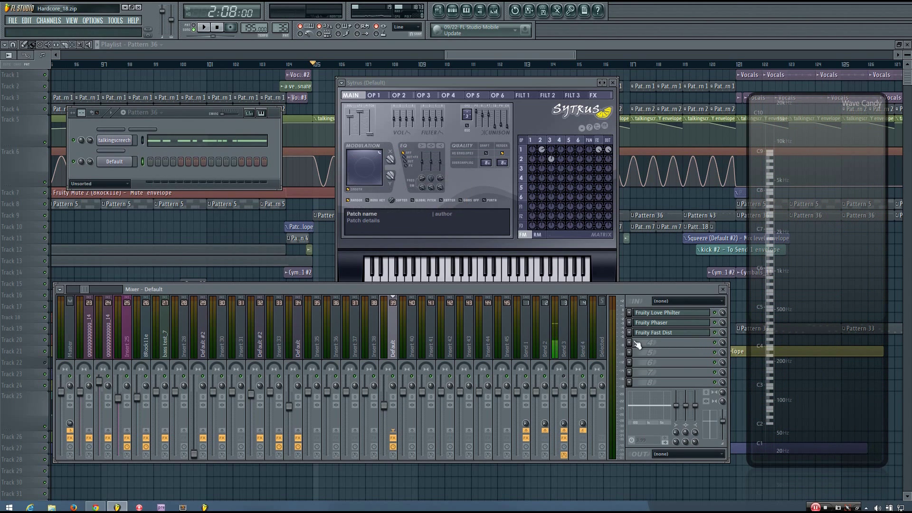
click(629, 342)
mouse_move(664, 324)
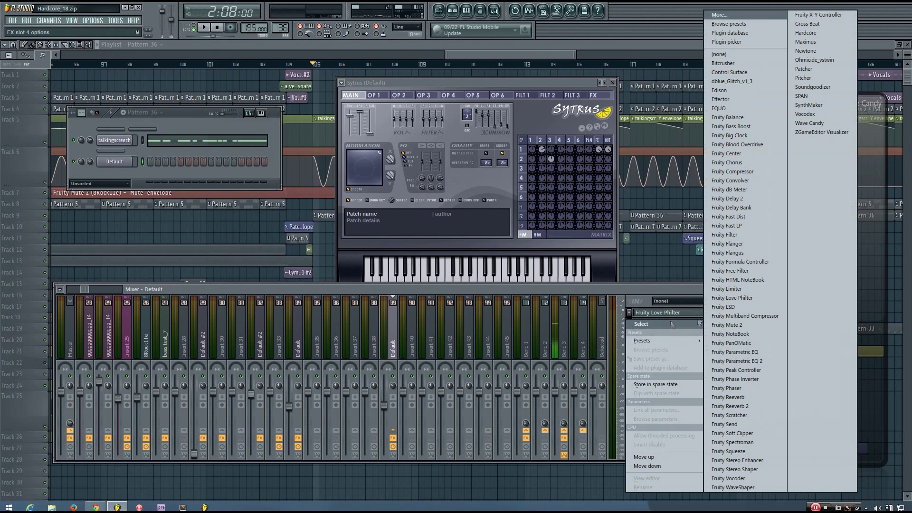
click(730, 66)
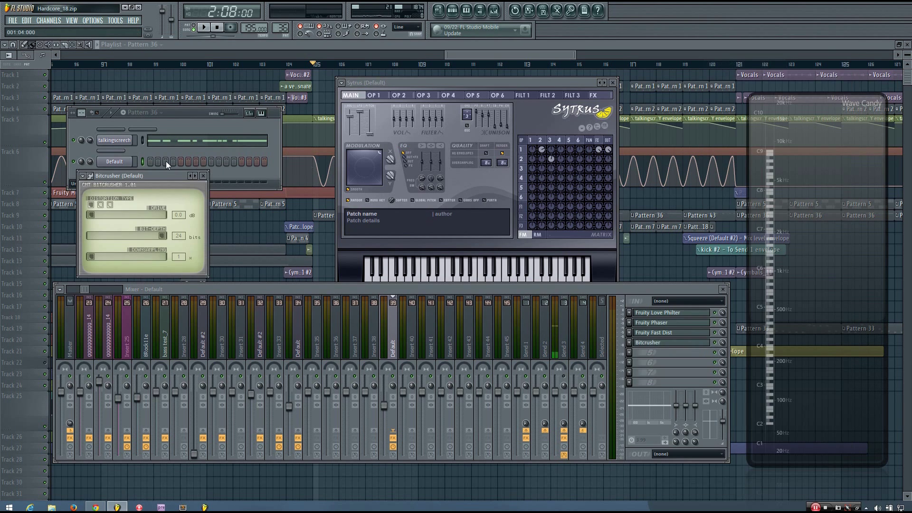
Arrange the Bitcrusher and Sytrus windows side by side
drag(151, 174, 590, 143)
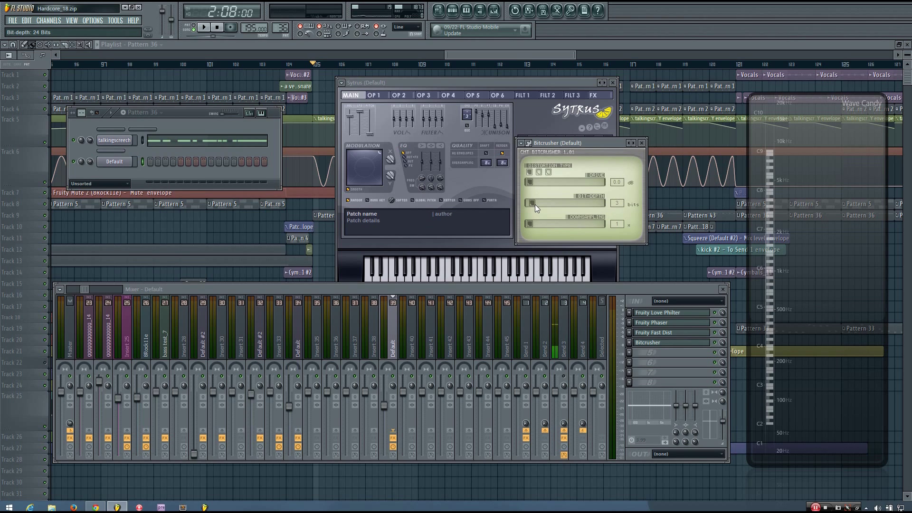
click(574, 268)
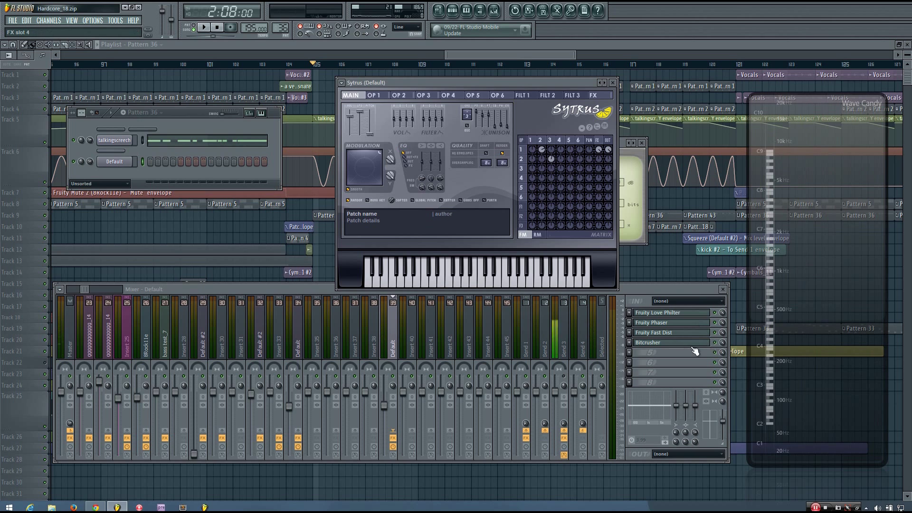
click(698, 344)
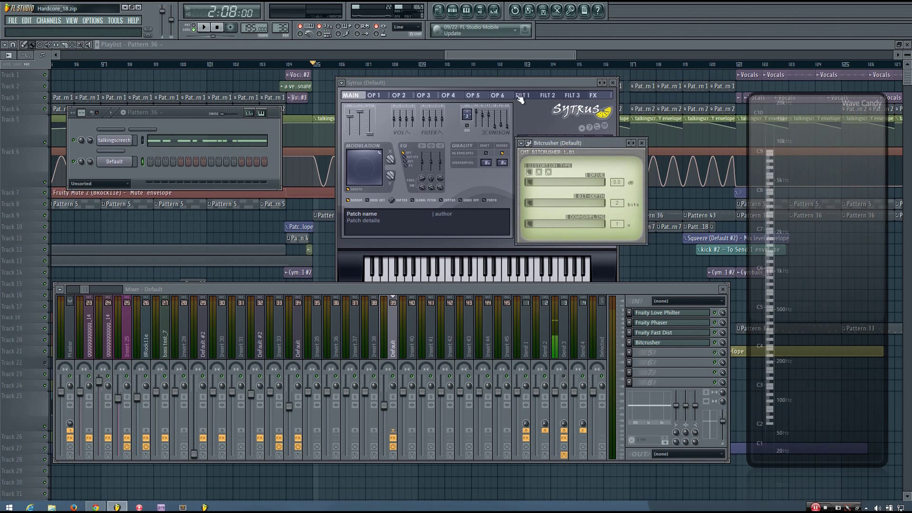
drag(500, 81, 465, 77)
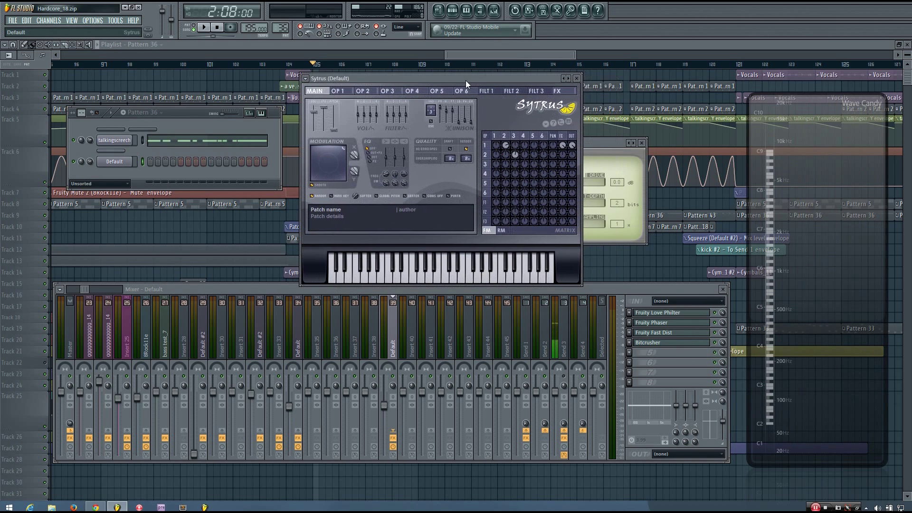
Audition the screech with Bitcrusher bypassed and try modulation X at 24%, then 40%
key(n)
click(714, 343)
key(n)
key(n)
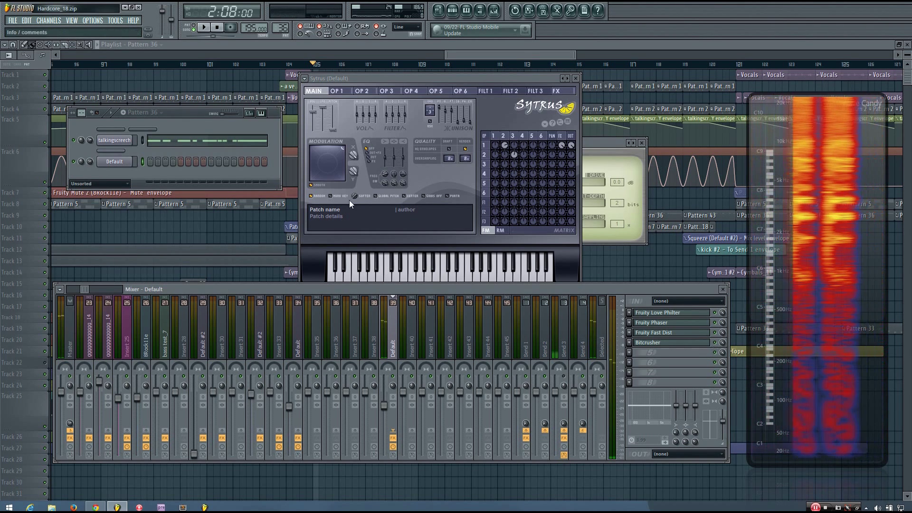
drag(353, 155, 353, 190)
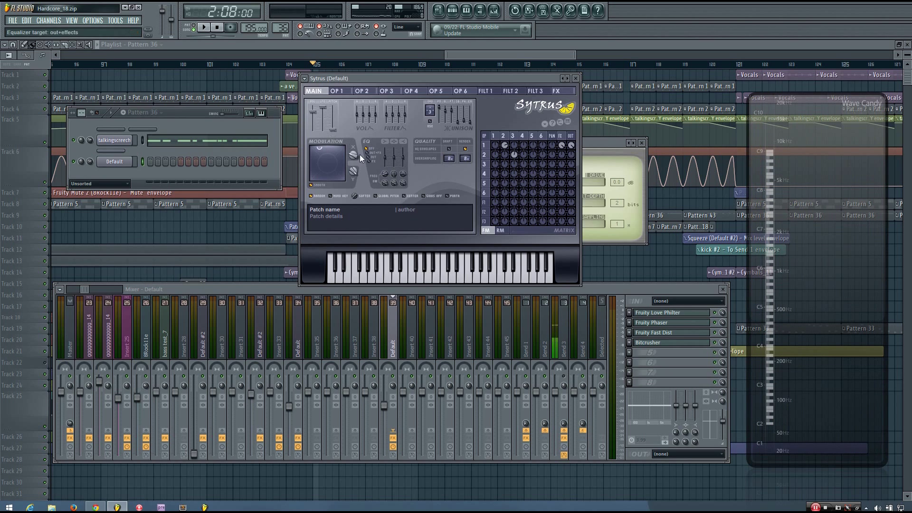
drag(354, 155, 354, 147)
key(n)
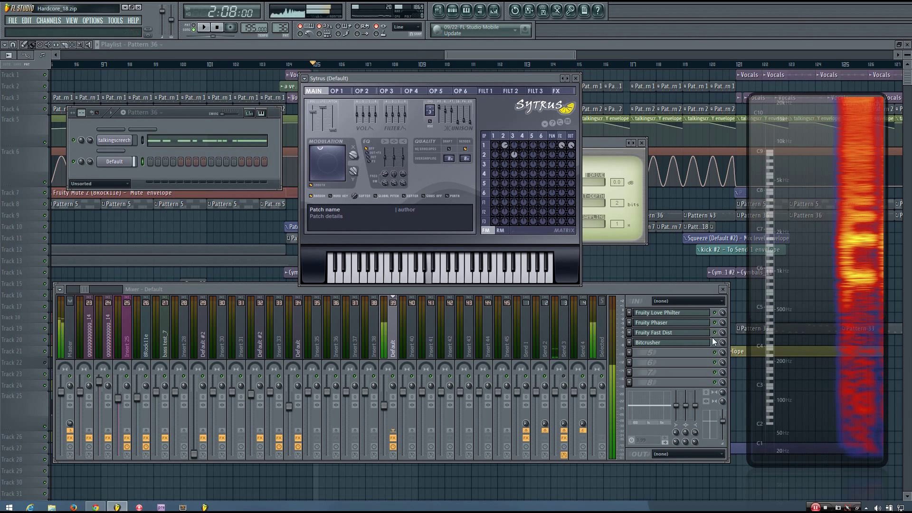
Compare again without Bitcrusher and push Sytrus modulation X up to 100%
click(714, 343)
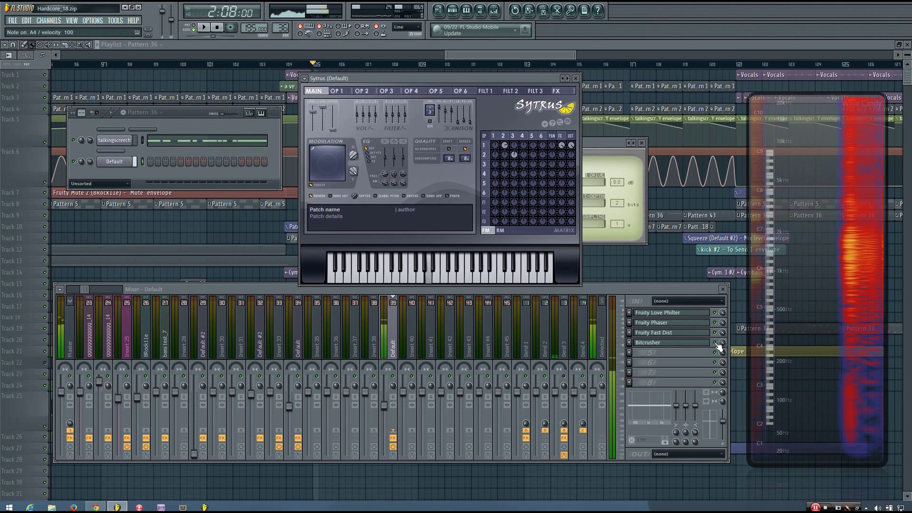
key(n)
key(n)
key(n)
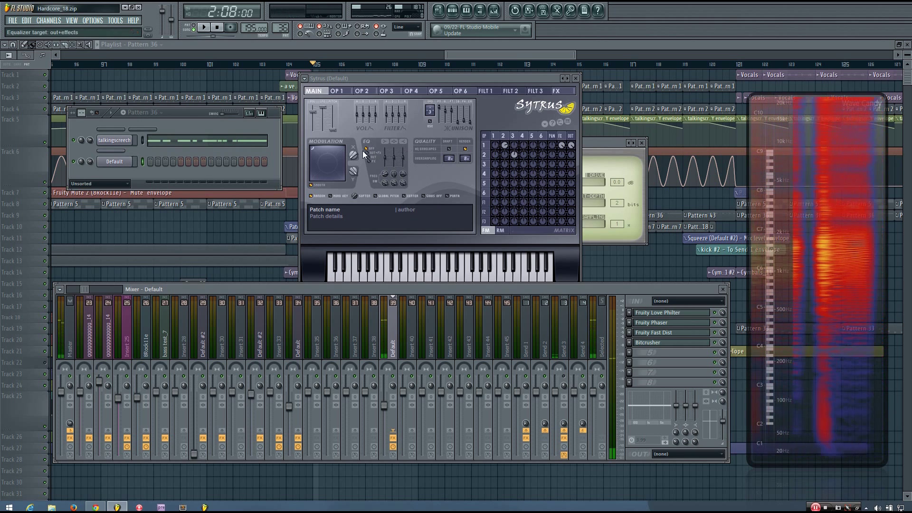
drag(353, 155, 353, 137)
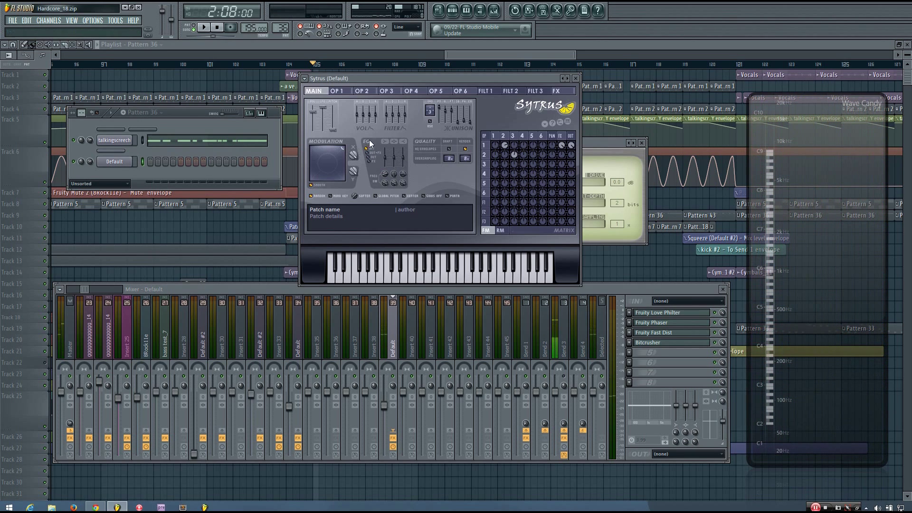
click(603, 142)
drag(606, 146, 625, 154)
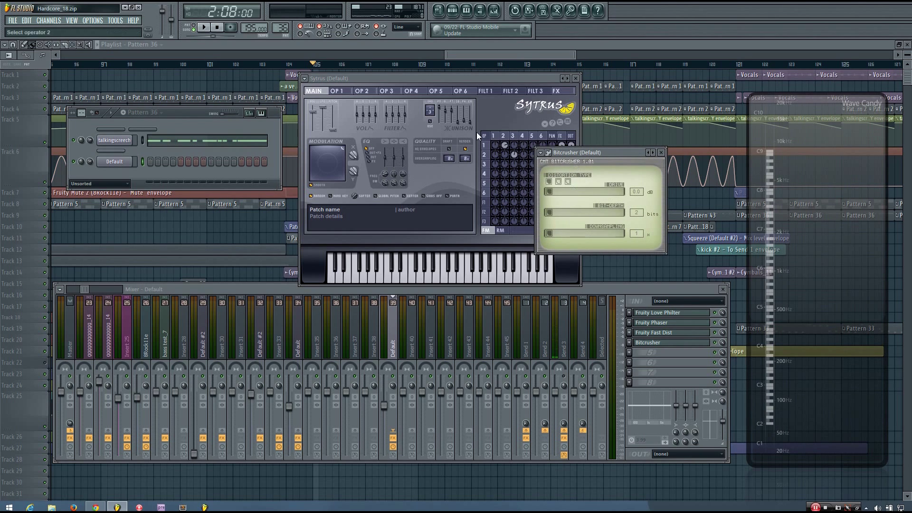
Close the Bitcrusher window and shift the Sytrus editor slightly up
click(661, 152)
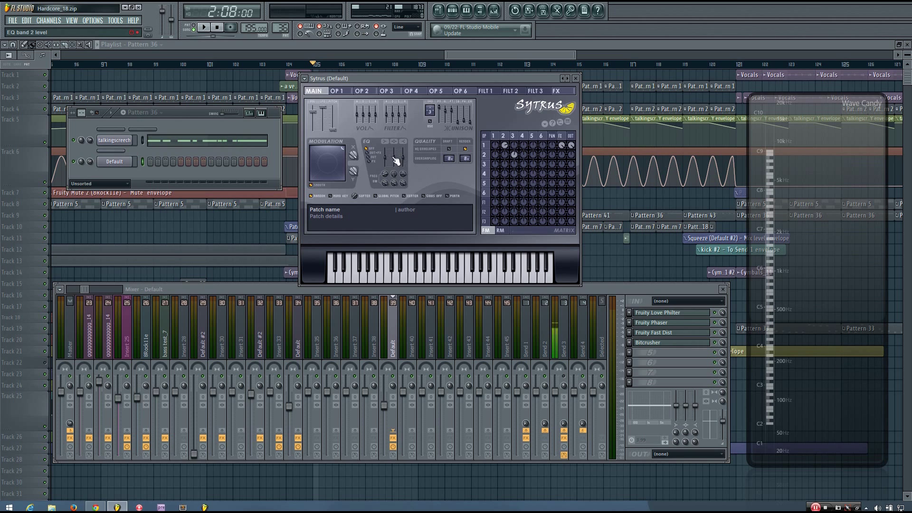
drag(375, 76, 376, 69)
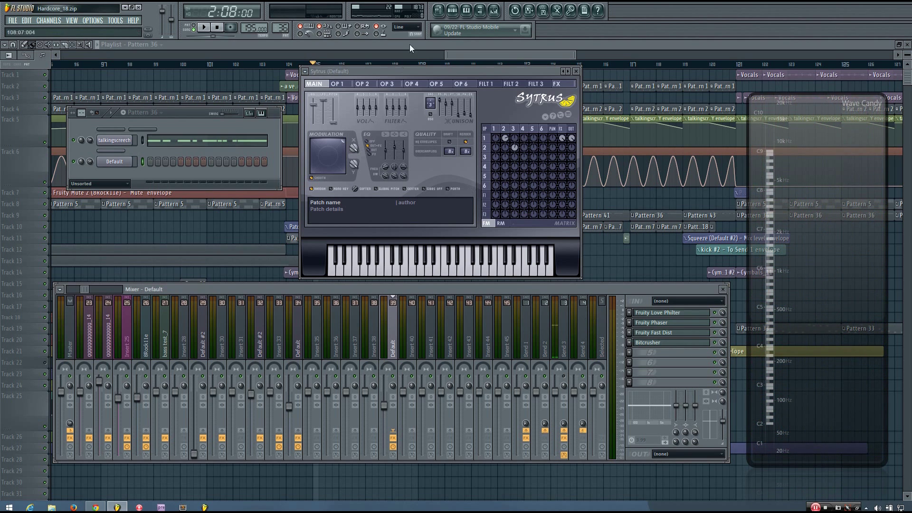
Copy Default #2's Parametric EQ 2 preset into insert 39's fifth effect slot
drag(476, 72, 539, 80)
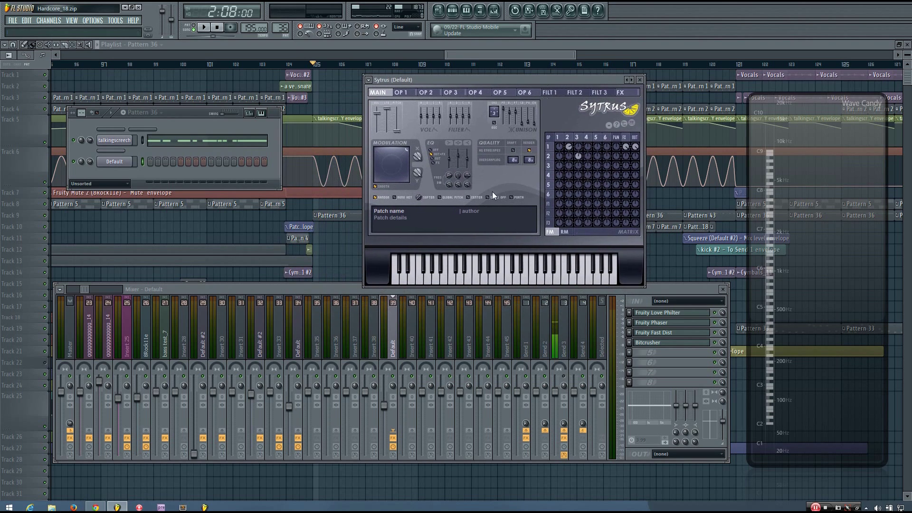
click(295, 346)
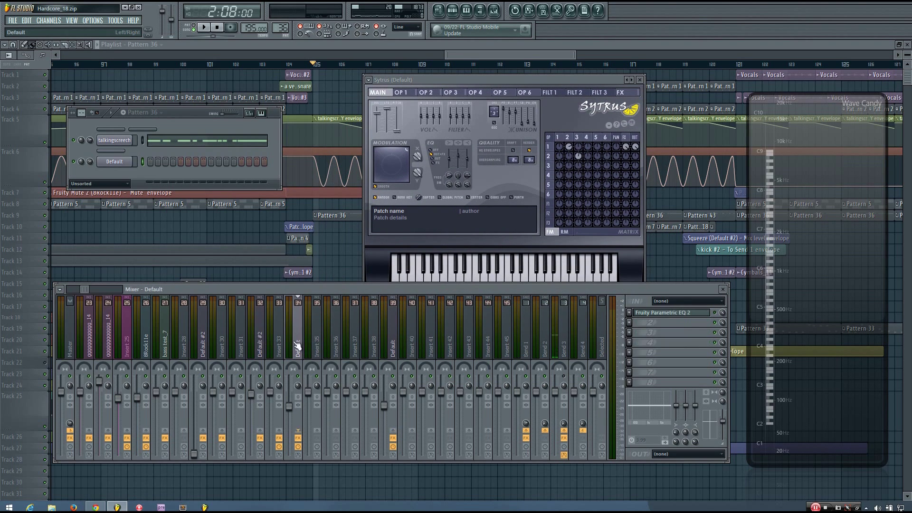
click(259, 345)
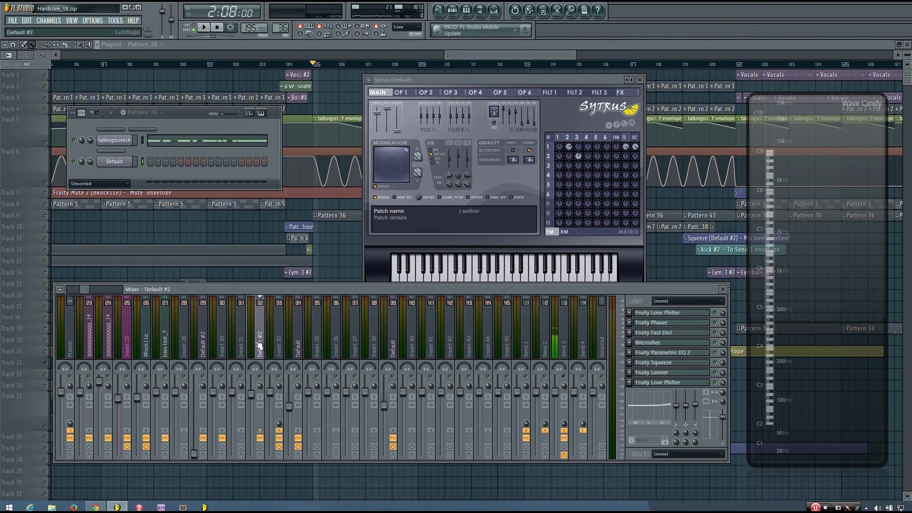
click(668, 355)
click(665, 355)
click(630, 353)
drag(634, 354, 392, 331)
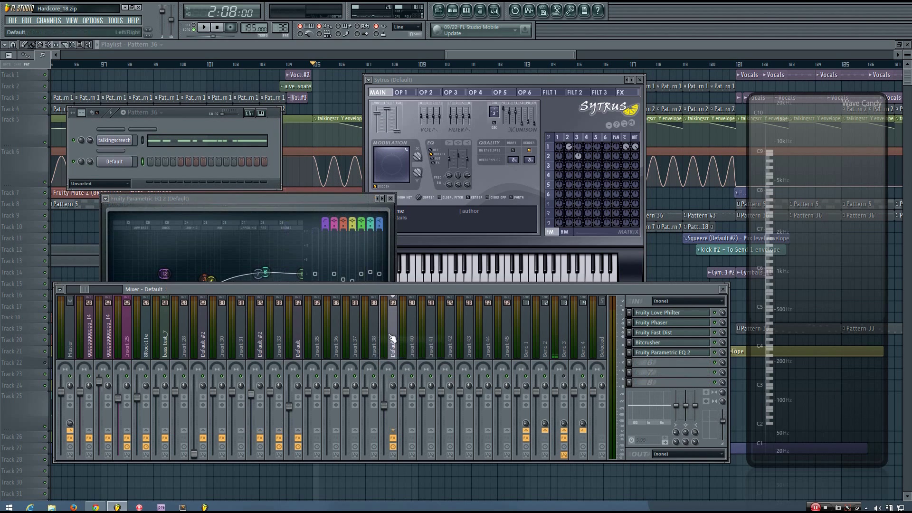
drag(360, 198, 367, 123)
drag(438, 289, 440, 292)
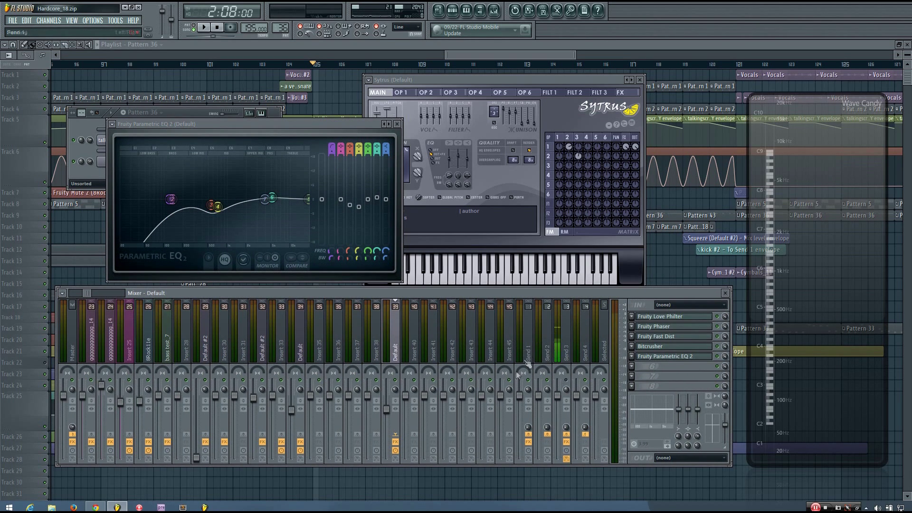
Copy Default #2's Send 1 level onto insert 39's Send 1 and audition the result
click(264, 342)
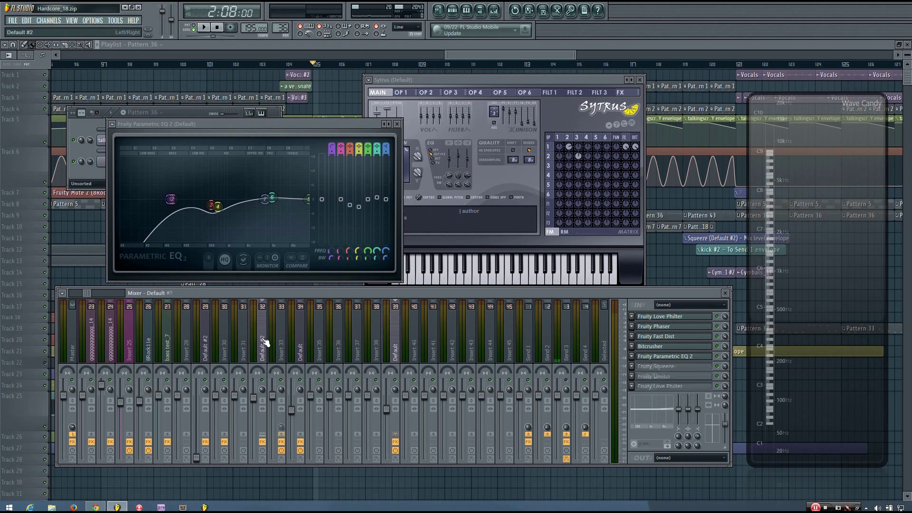
click(286, 340)
click(264, 341)
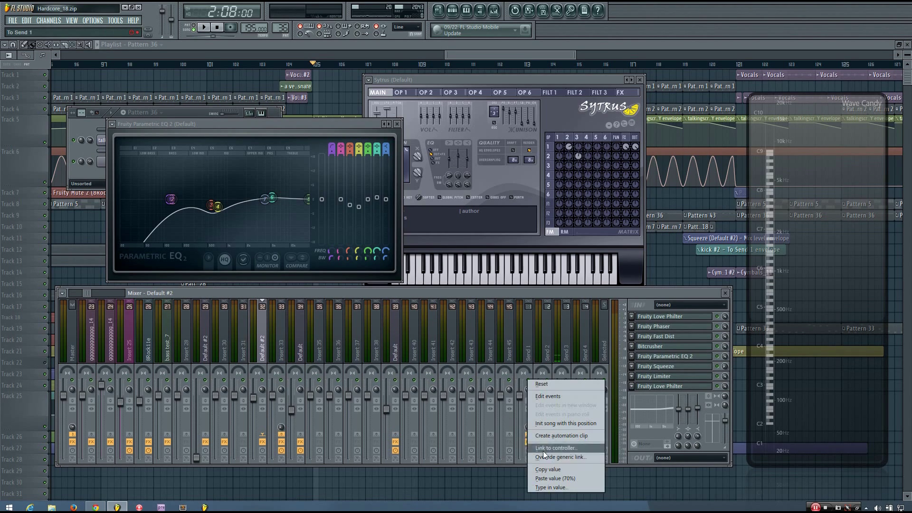
right_click(528, 427)
click(549, 469)
click(393, 349)
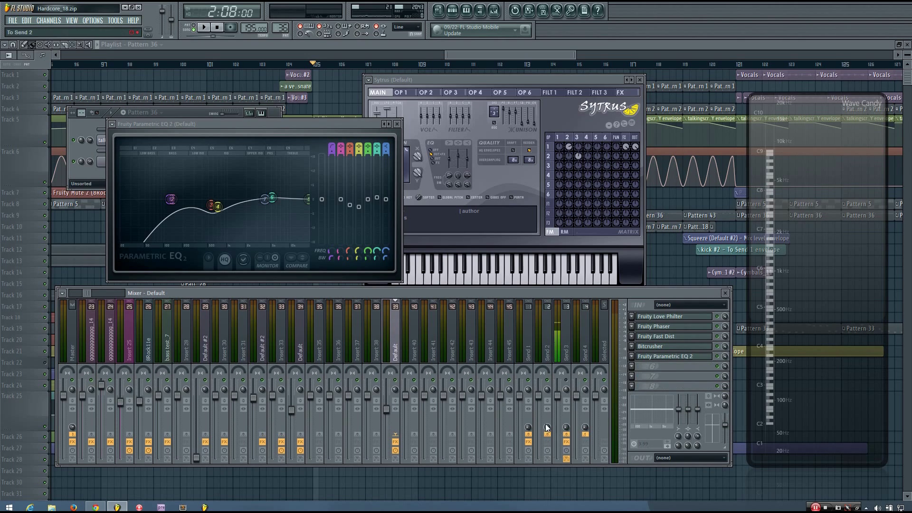
right_click(528, 428)
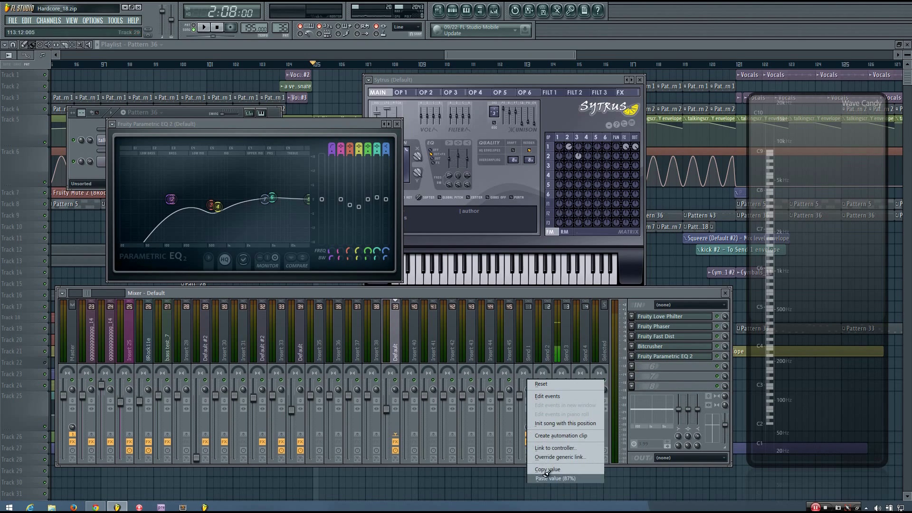
click(543, 474)
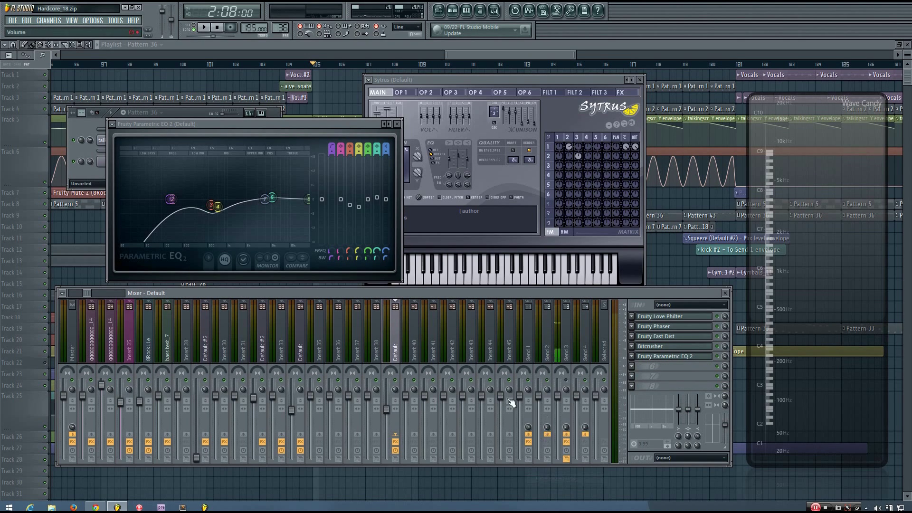
click(188, 113)
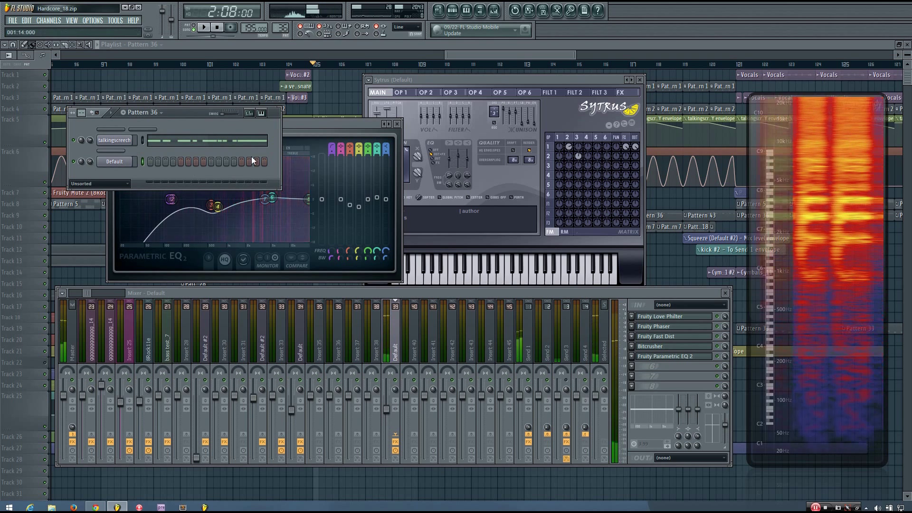
click(397, 123)
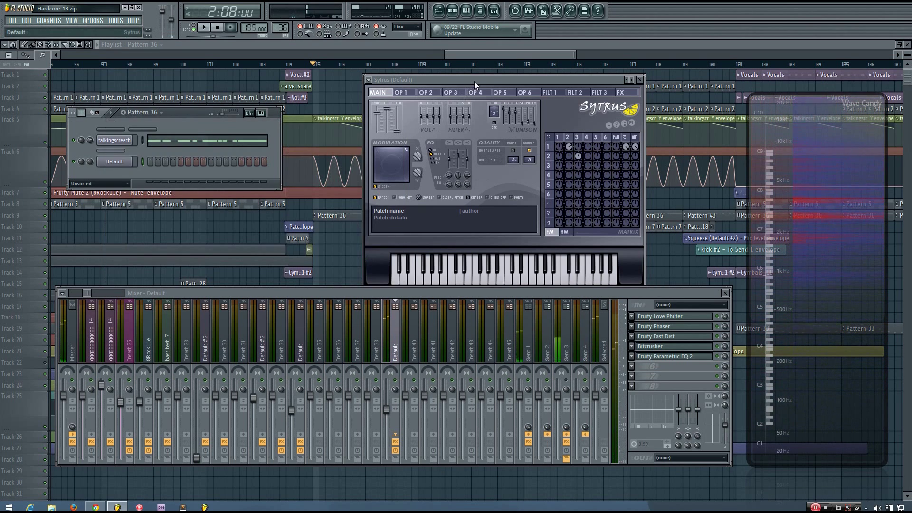
Bypass mixer track 39's effects and re-enable them while playing test notes to compare
drag(474, 80, 461, 73)
drag(607, 293, 613, 306)
drag(485, 70, 477, 75)
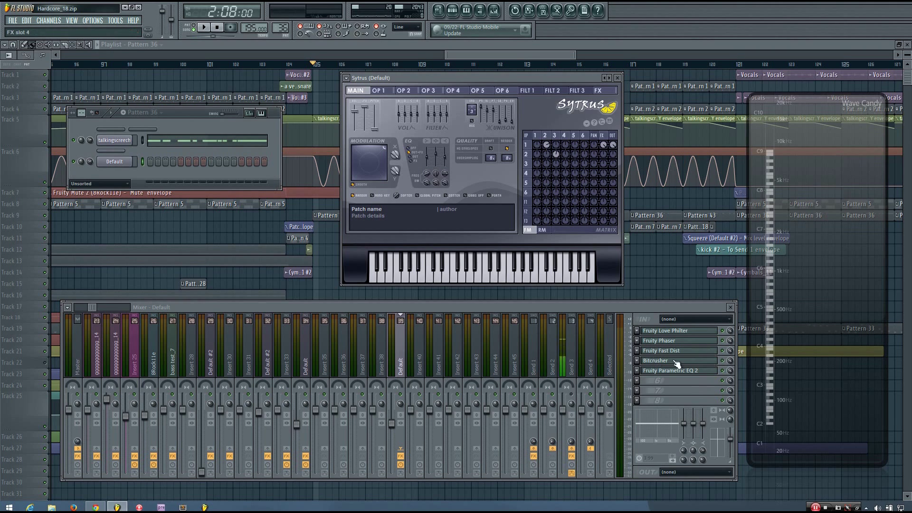
click(400, 456)
key(n)
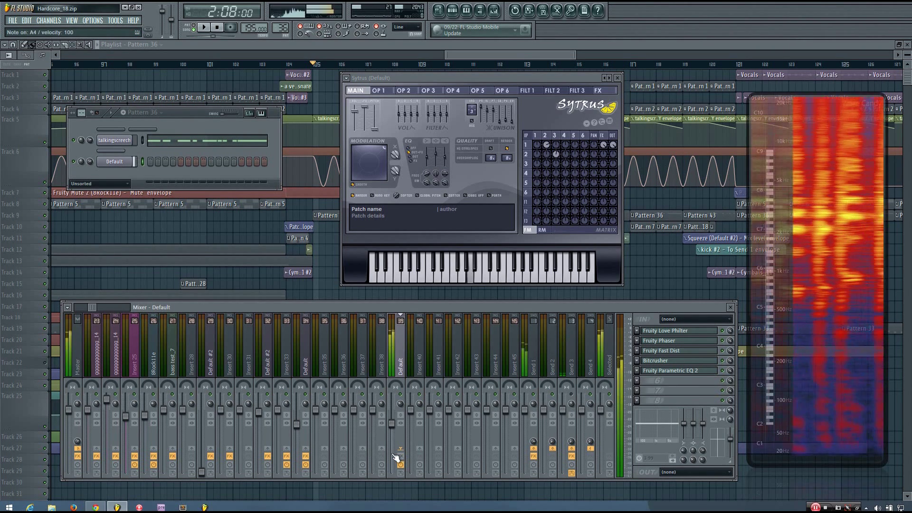
click(401, 456)
key(n)
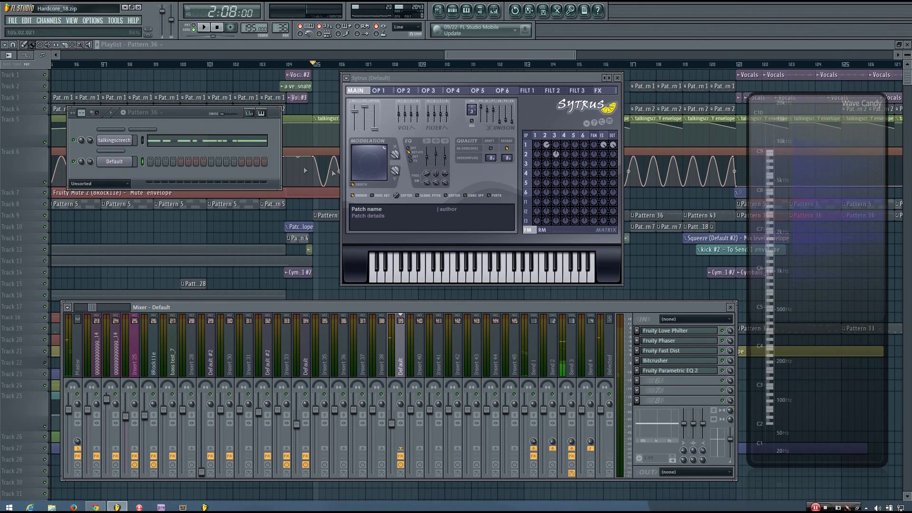
drag(189, 117, 208, 132)
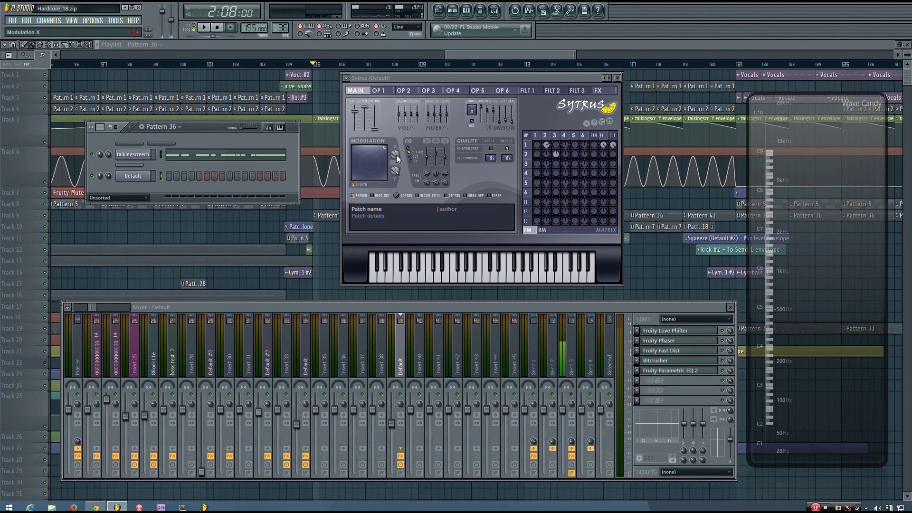
Cut the screech notes from talkingscreech and paste them into the Default channel
right_click(147, 154)
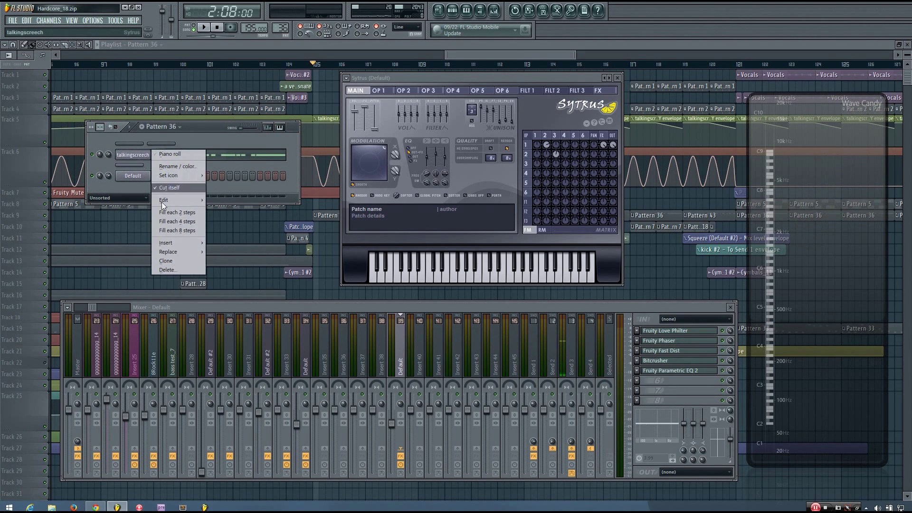
mouse_move(168, 199)
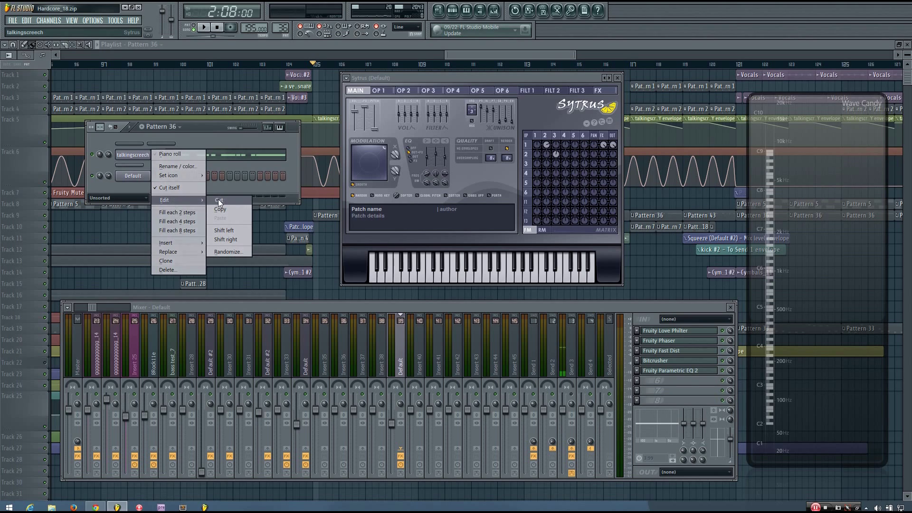
click(218, 199)
right_click(152, 176)
mouse_move(176, 222)
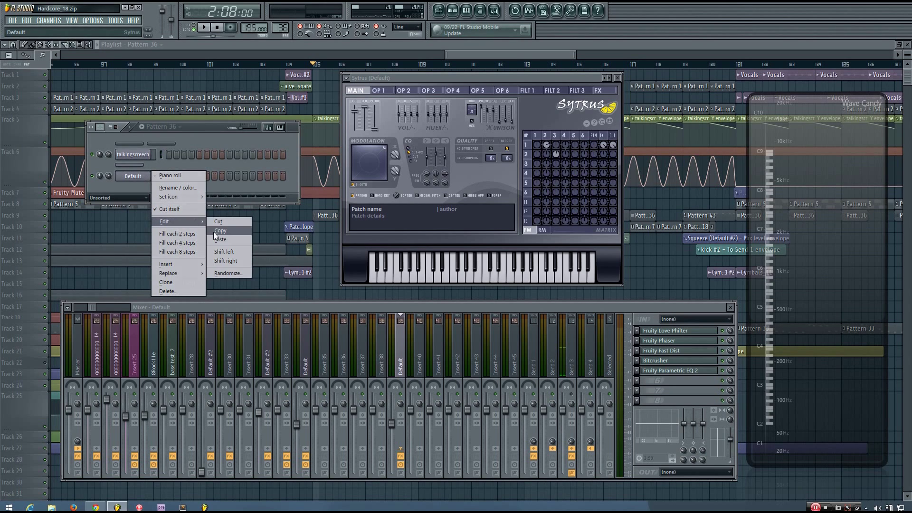
click(218, 239)
Link Sytrus modulation X and Y to talkingscreech's Modulation X and Y controllers
right_click(396, 153)
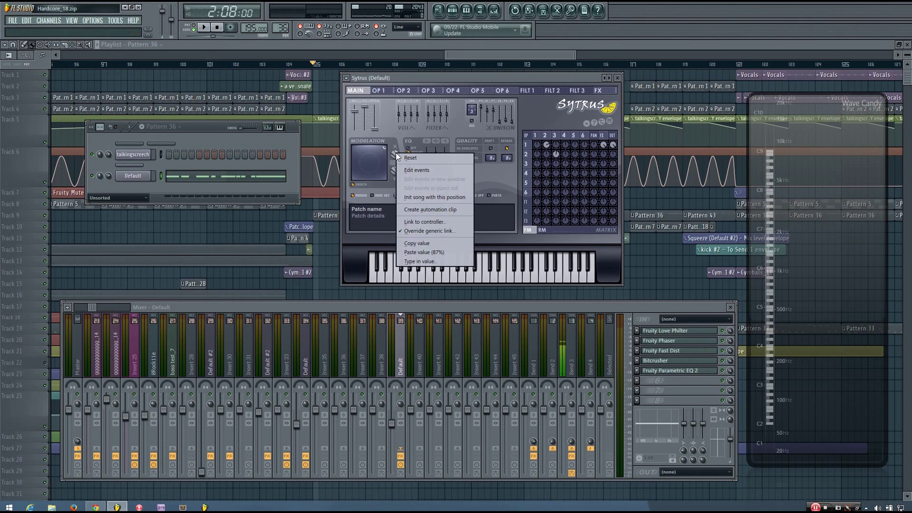
click(414, 219)
click(434, 255)
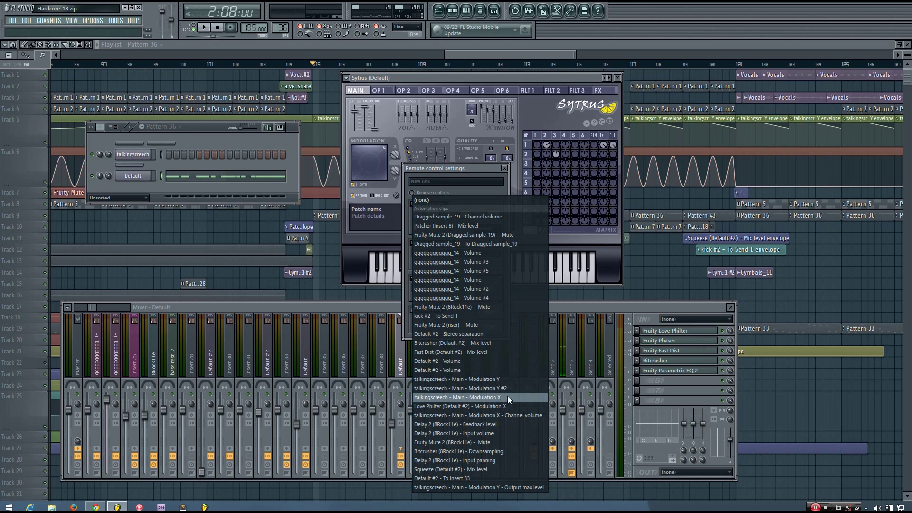
click(485, 396)
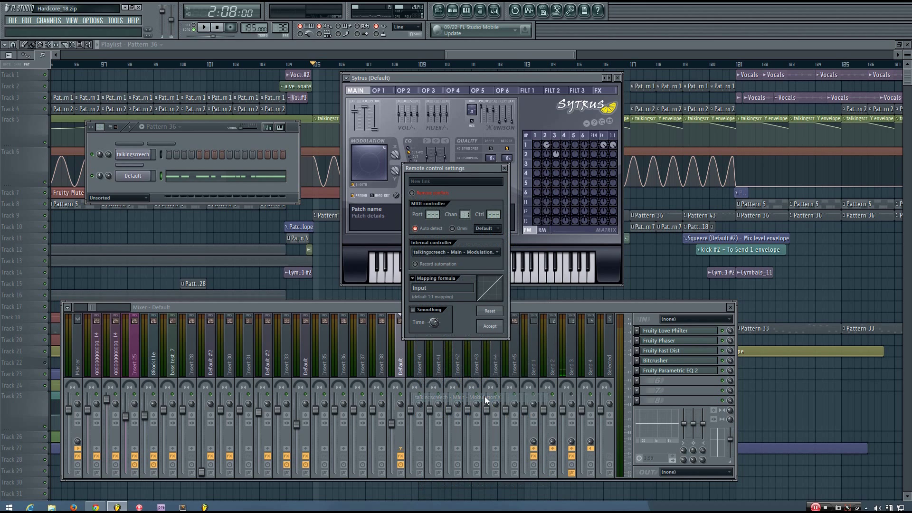
click(494, 332)
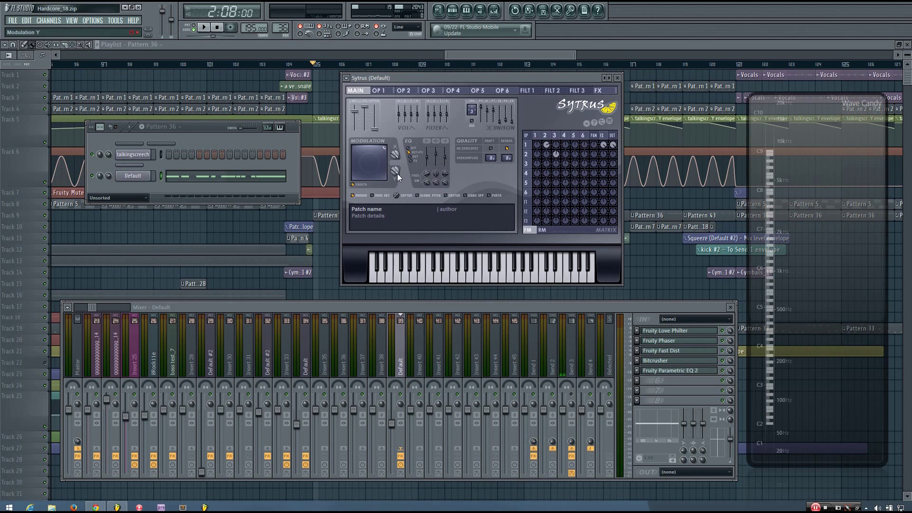
right_click(397, 173)
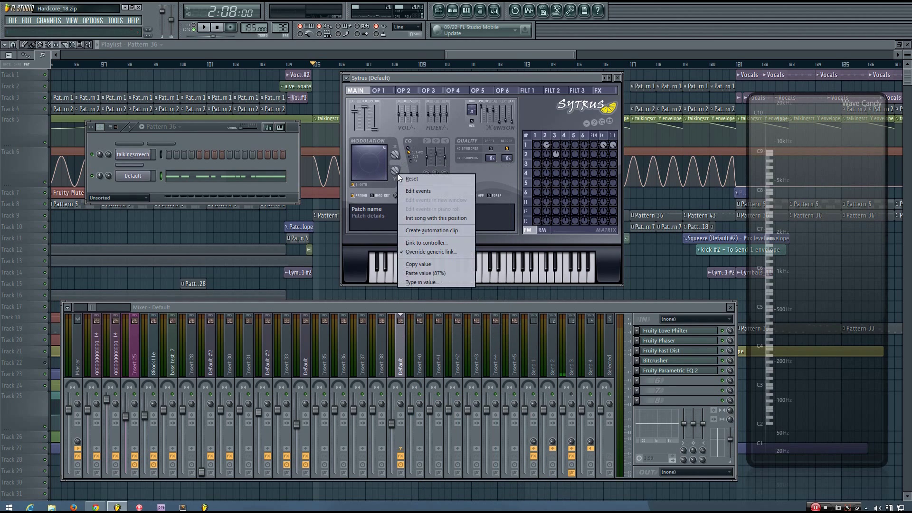
click(423, 243)
click(442, 200)
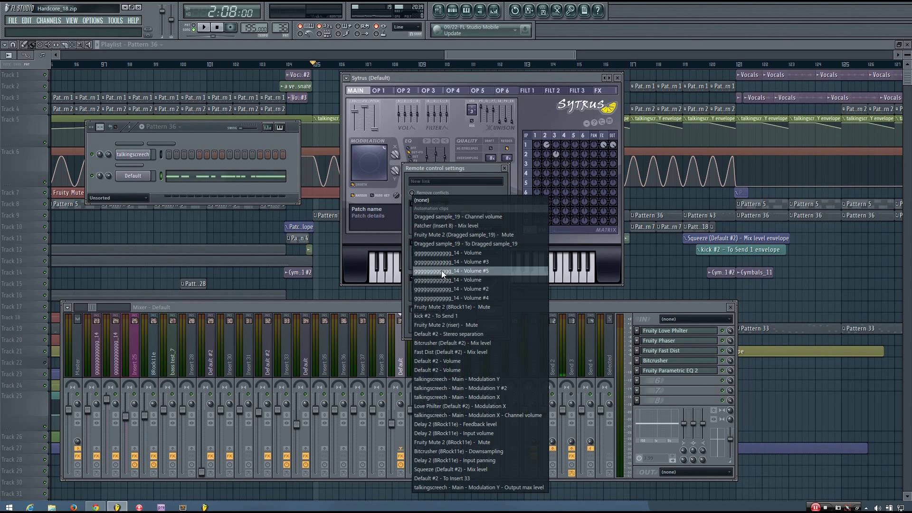
click(473, 379)
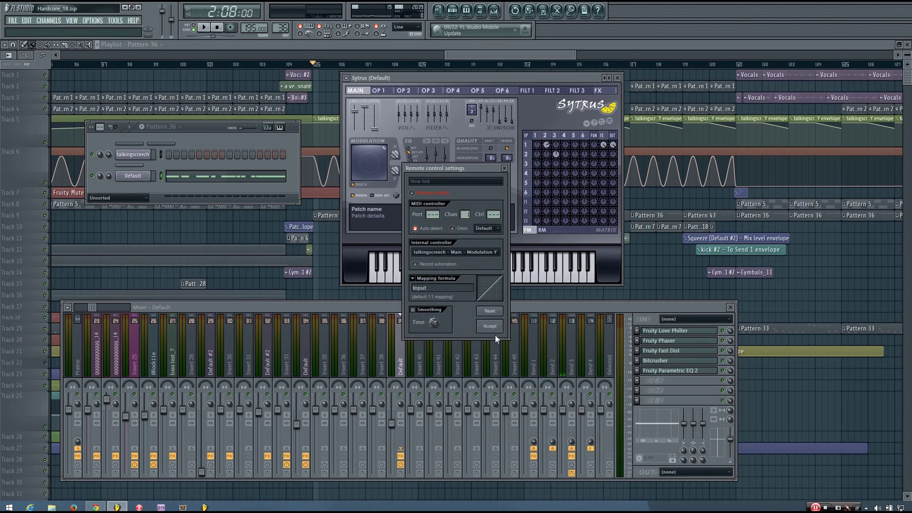
click(490, 326)
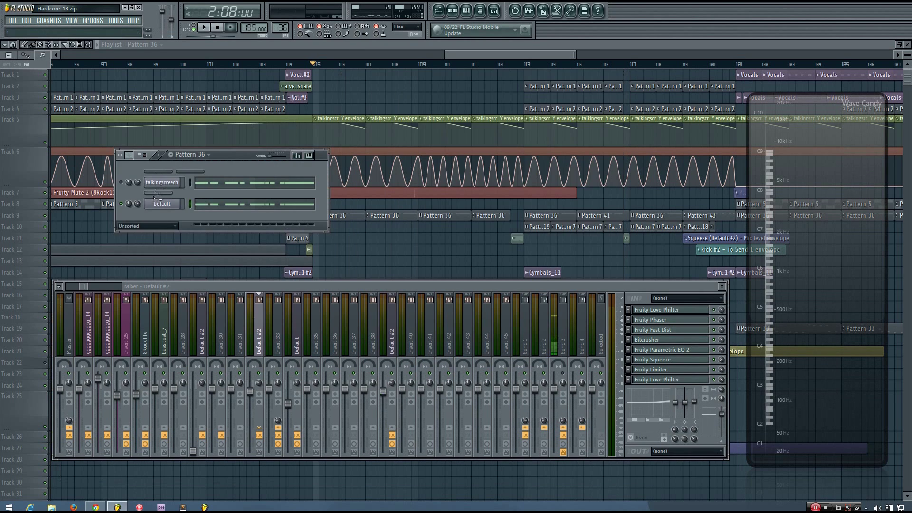
click(158, 200)
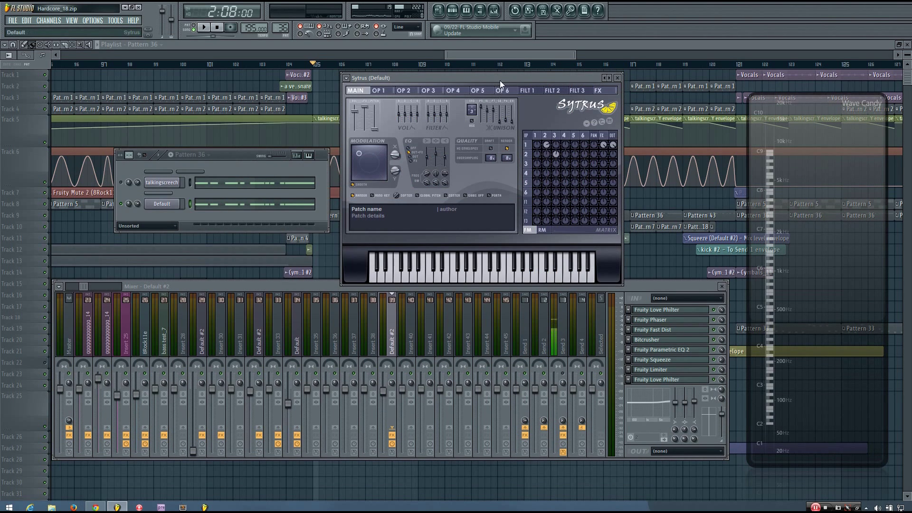
Start song playback to hear the new screech in context
drag(499, 80, 459, 231)
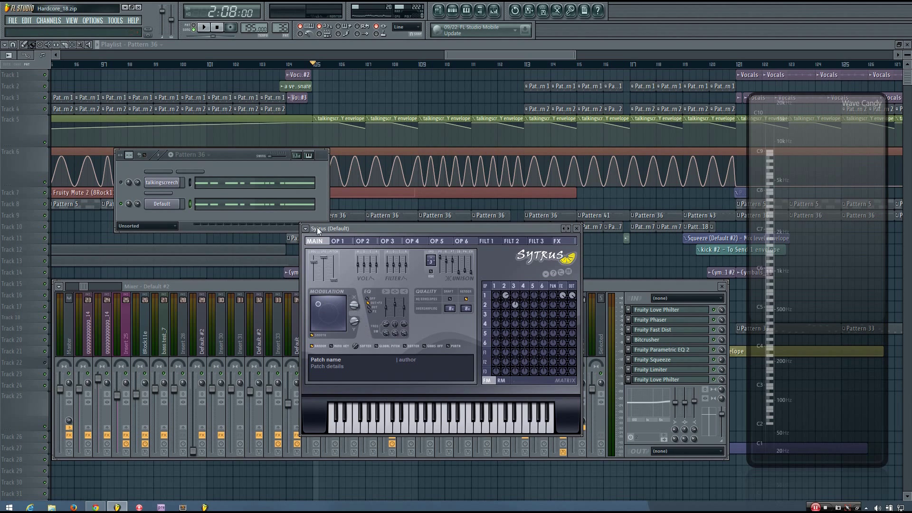
drag(318, 155, 242, 220)
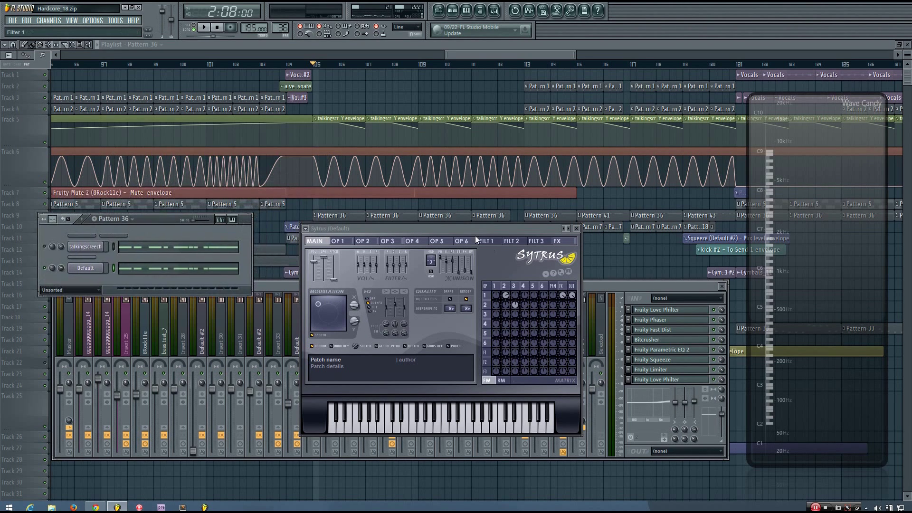
mouse_move(464, 232)
mouse_down()
mouse_move(445, 246)
mouse_move(493, 247)
mouse_move(464, 221)
mouse_up()
key(space)
key(space)
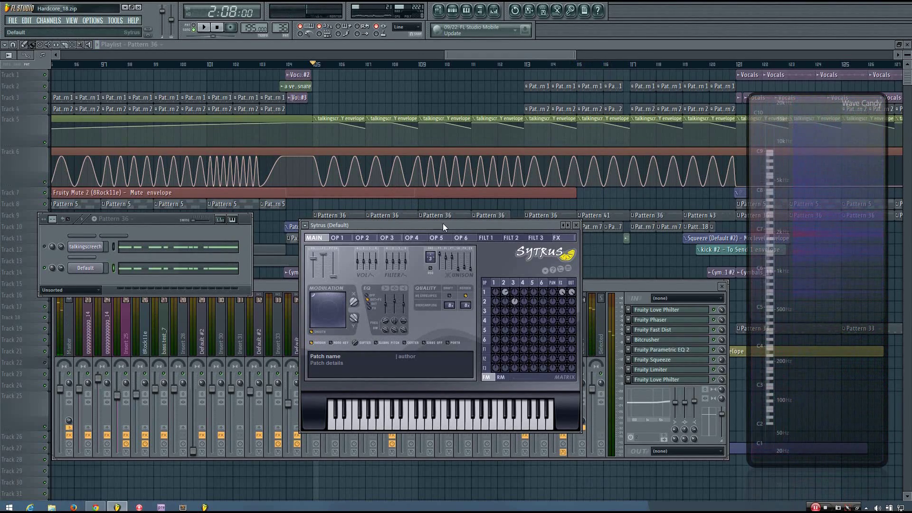
Rearrange the Sytrus and Pattern 36 windows and select the Send 3 mixer track
drag(443, 223, 437, 78)
drag(156, 221, 173, 229)
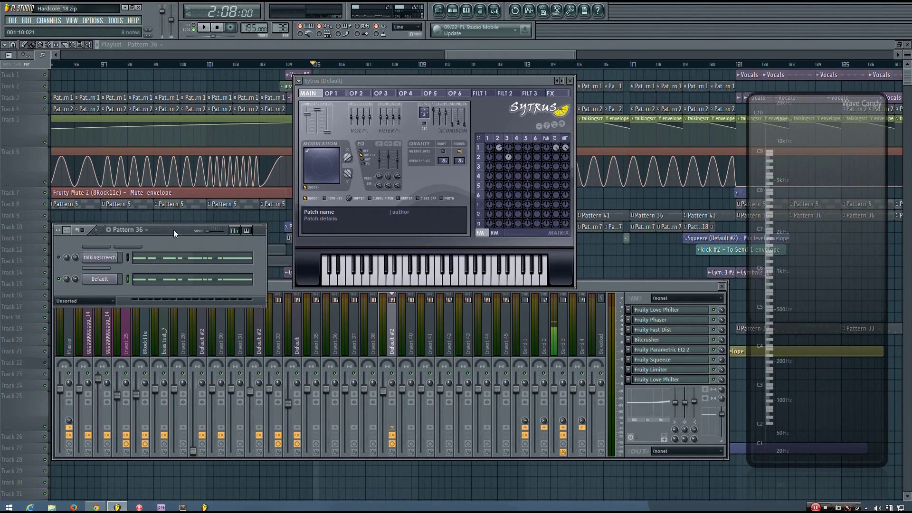
drag(449, 80, 473, 130)
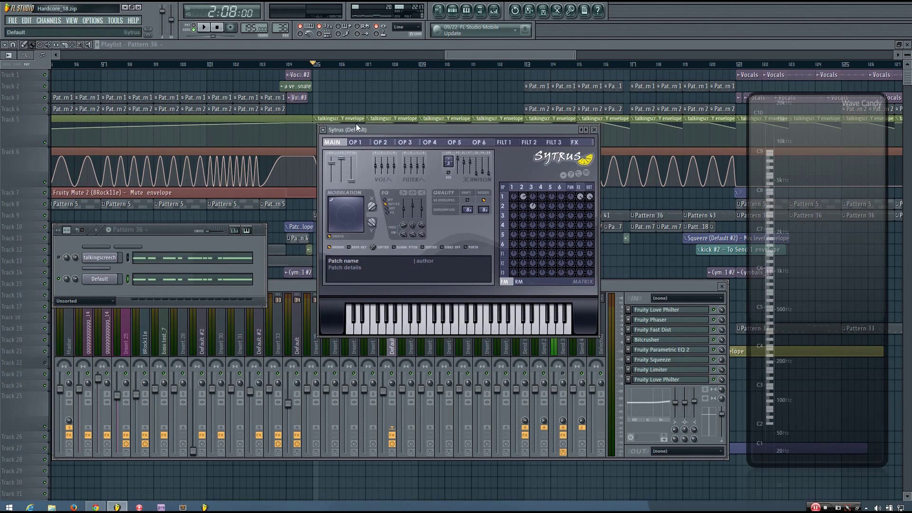
drag(355, 126, 346, 116)
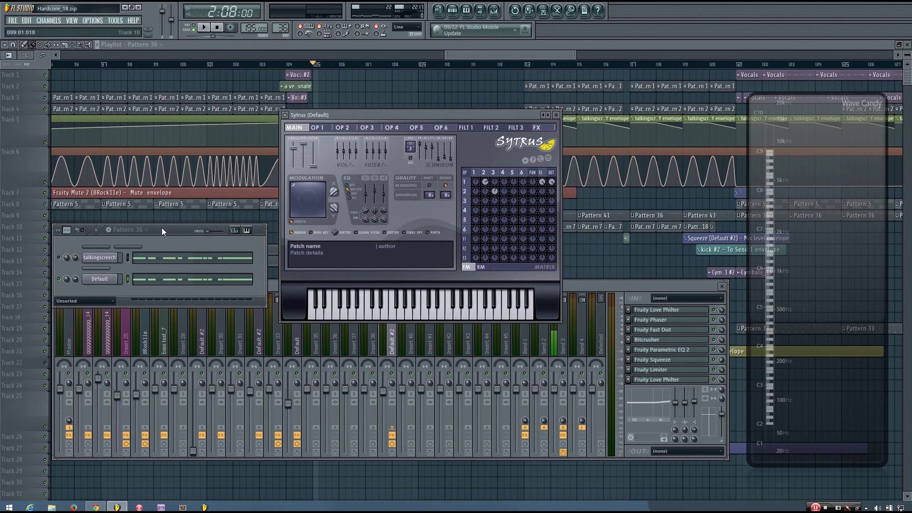
drag(161, 228, 181, 173)
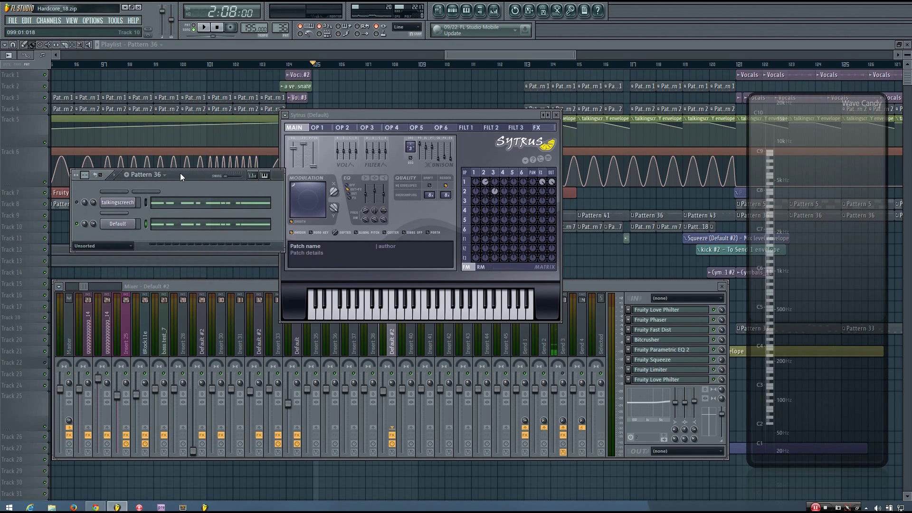
click(390, 116)
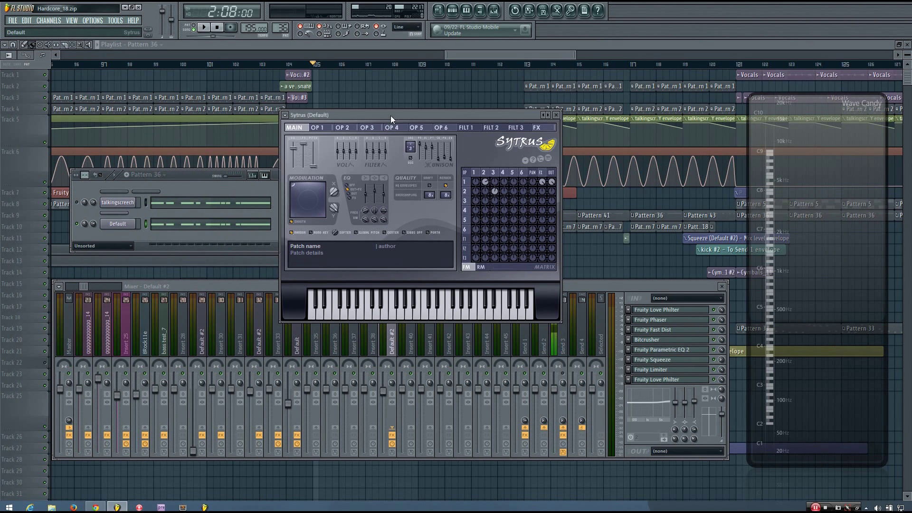
drag(391, 115, 358, 214)
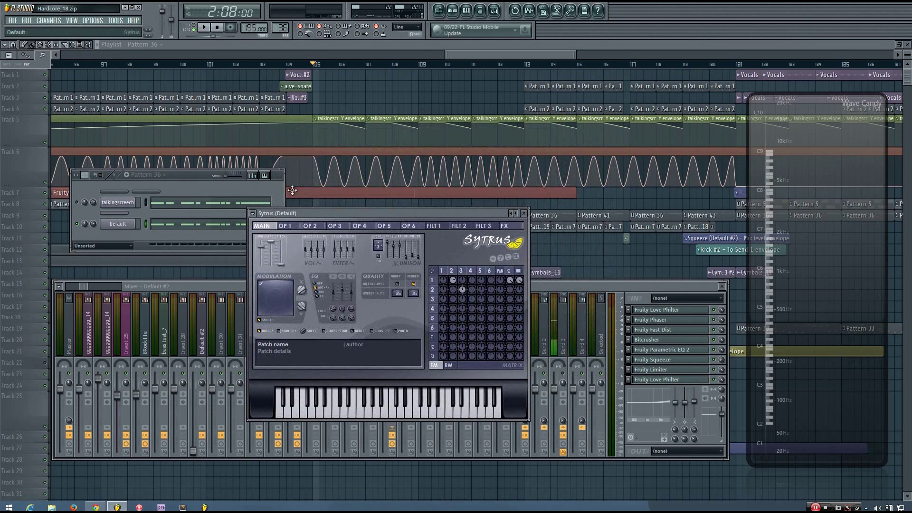
drag(421, 214, 414, 115)
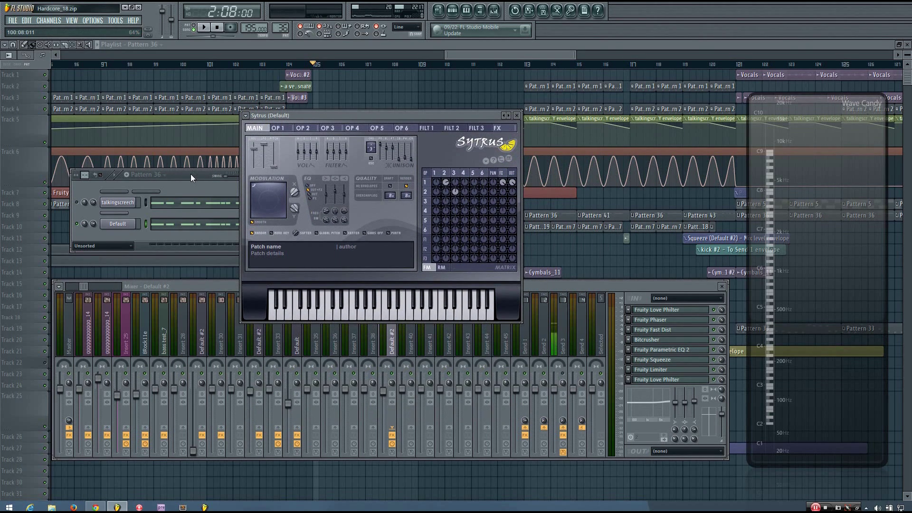
drag(190, 174, 195, 177)
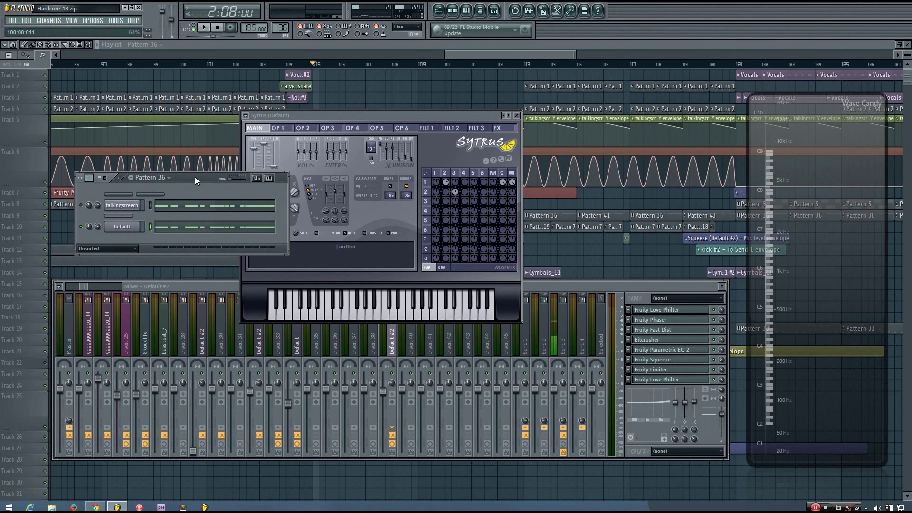
click(563, 304)
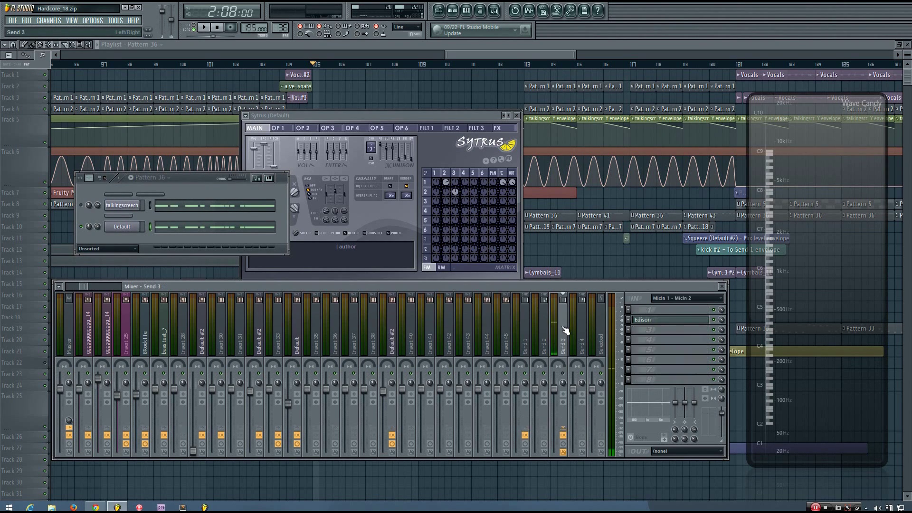